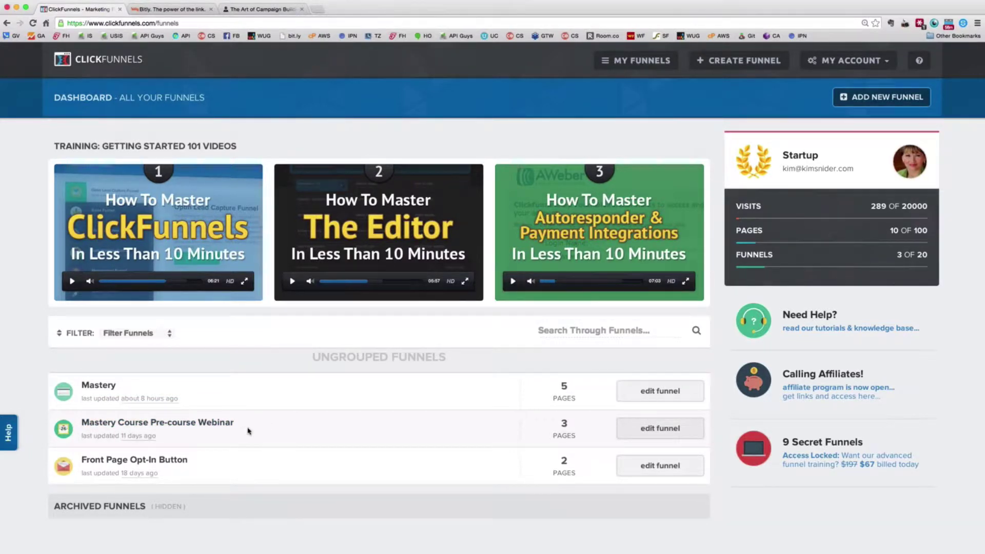
Open the Mastery Course Pre-course Webinar funnel to view its Webinar Registration stats (68.14%)
click(702, 433)
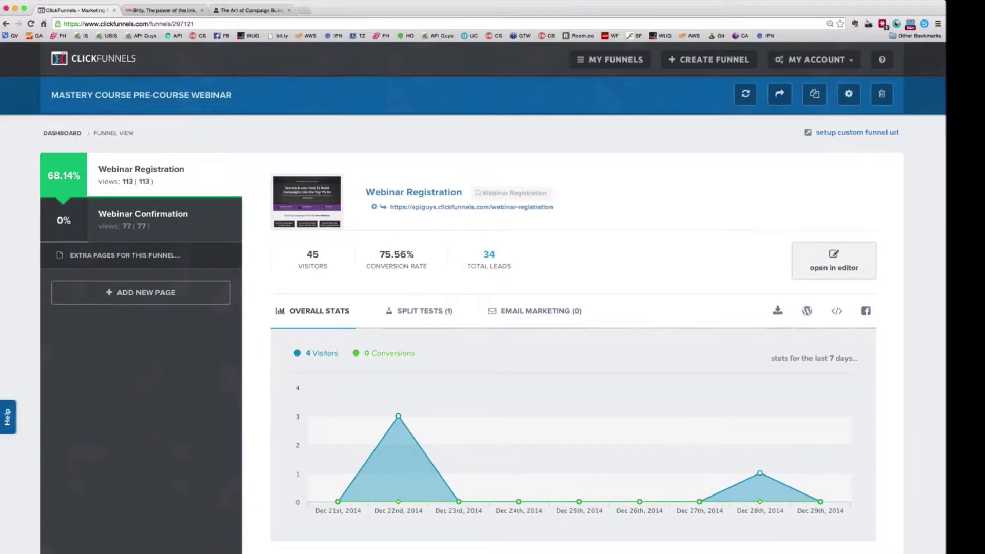
Stretch the browser window's right edge to the screen edge so the funnel stats fill the width
drag(945, 296, 971, 296)
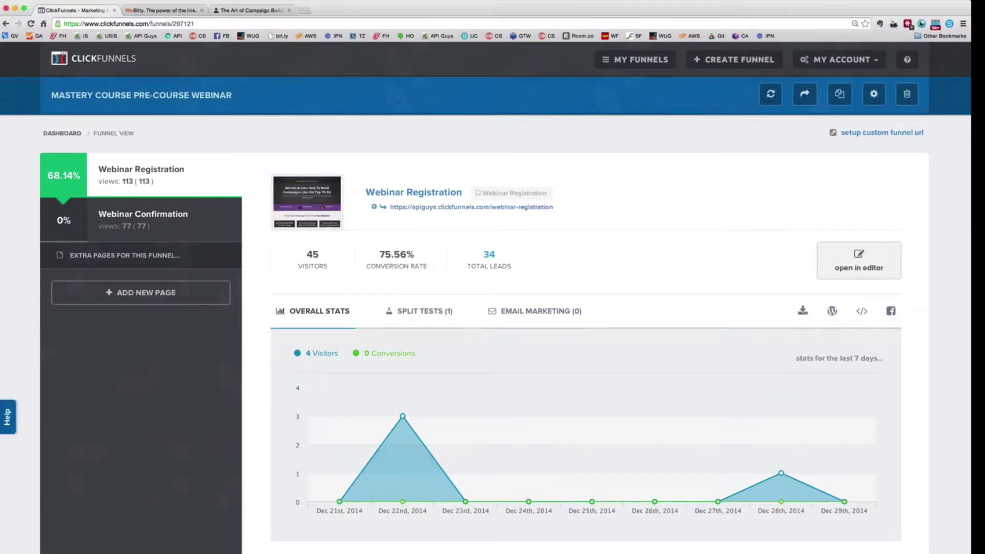
drag(971, 328, 984, 328)
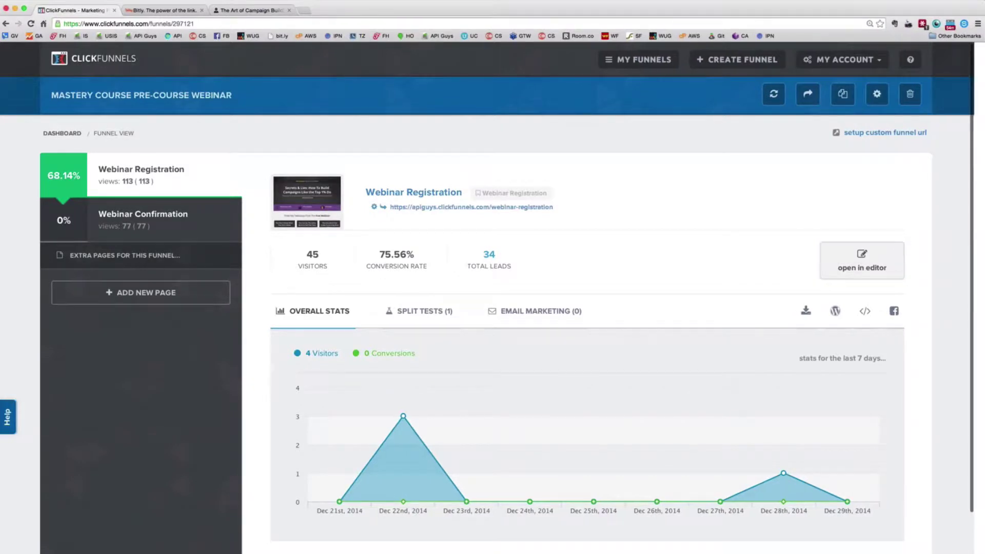
drag(972, 512, 984, 512)
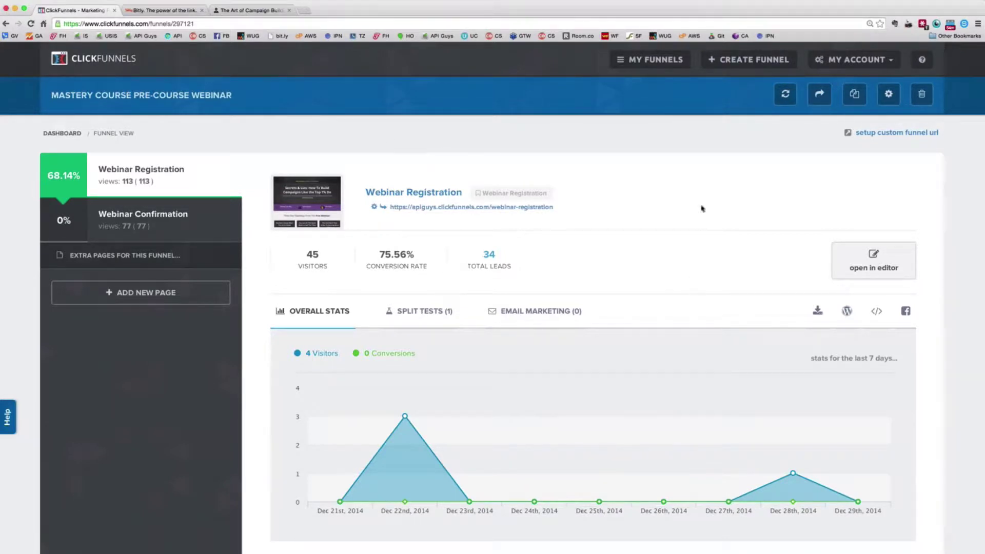
Return to the My Funnels dashboard listing the Mastery and other funnels
click(654, 67)
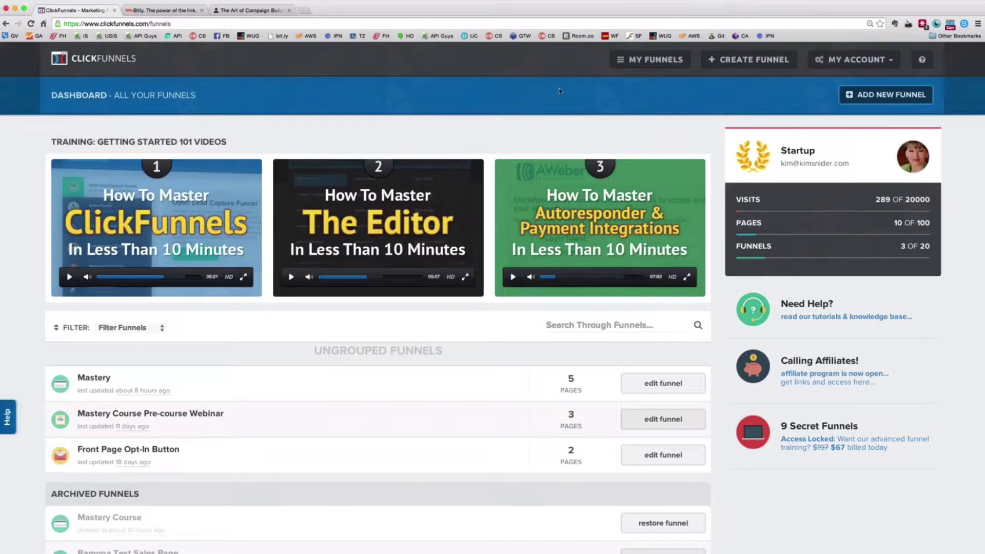
Scroll down the funnel list and open the Mastery funnel under Ungrouped Funnels
scroll(76, 125, down, 1)
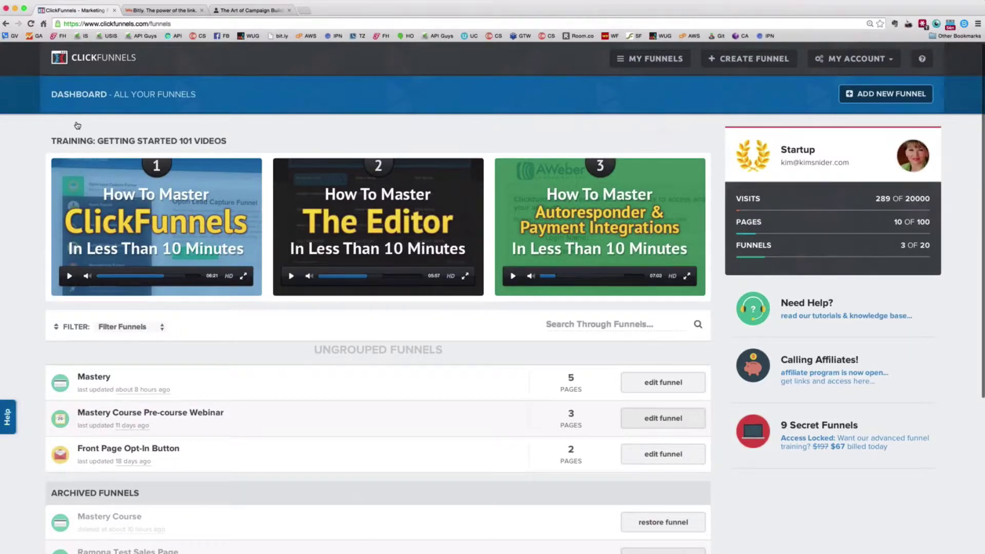
scroll(77, 126, down, 3)
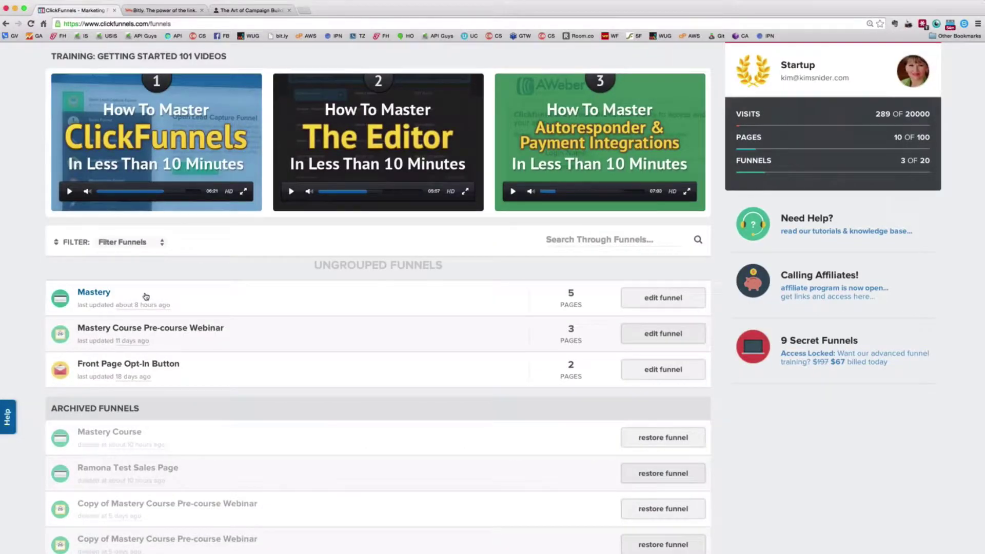
click(94, 293)
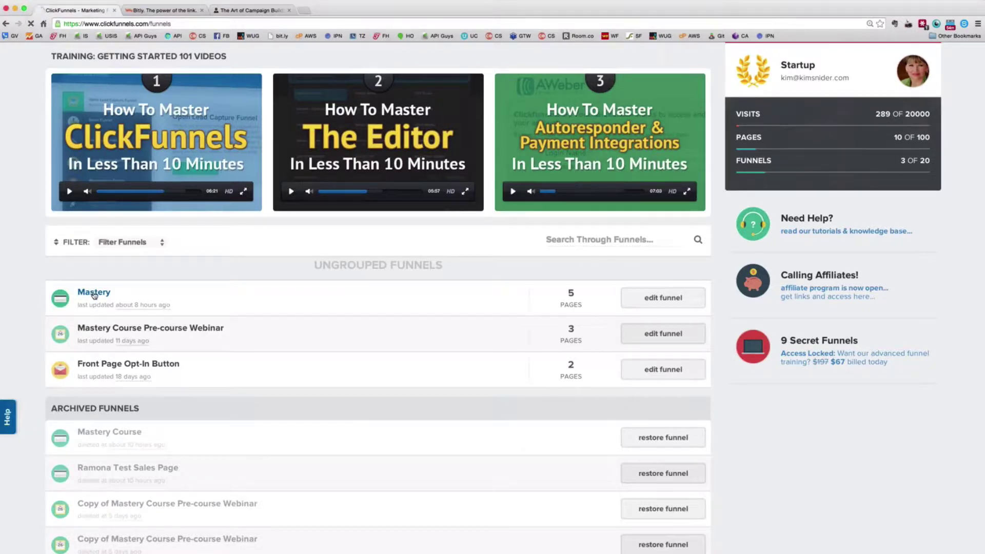
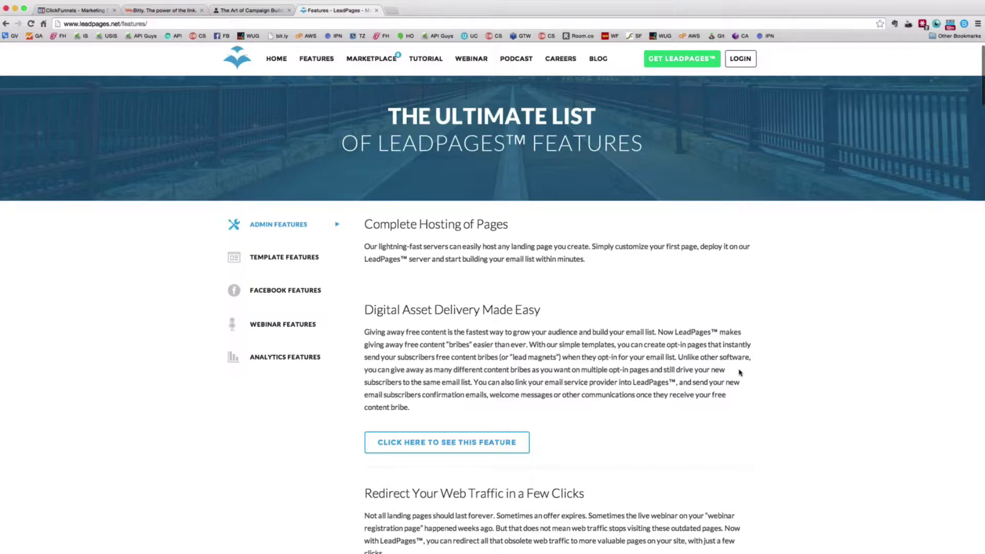
Browse the LeadPages features list, then open the Standard, Pro and Enterprise pricing page
scroll(543, 212, down, 3)
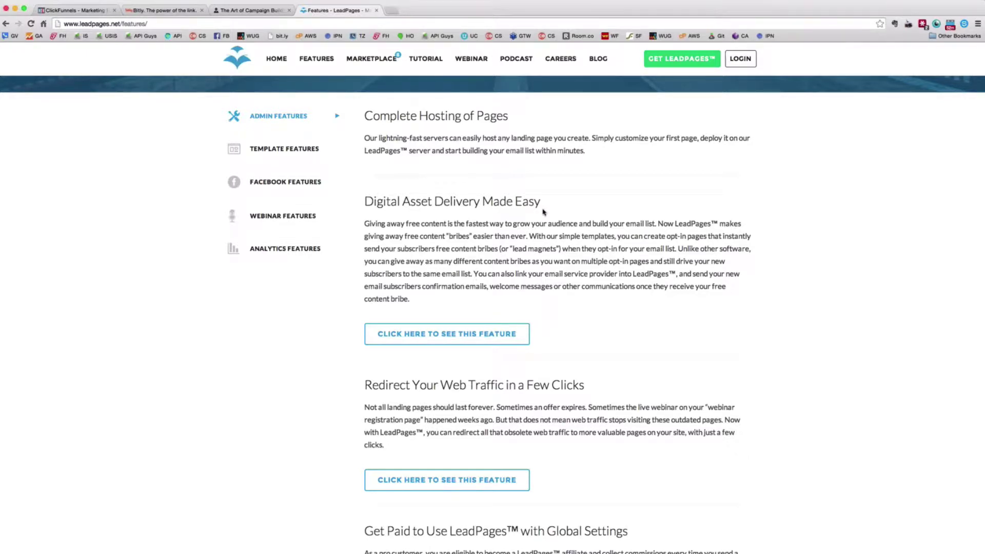
scroll(543, 212, up, 3)
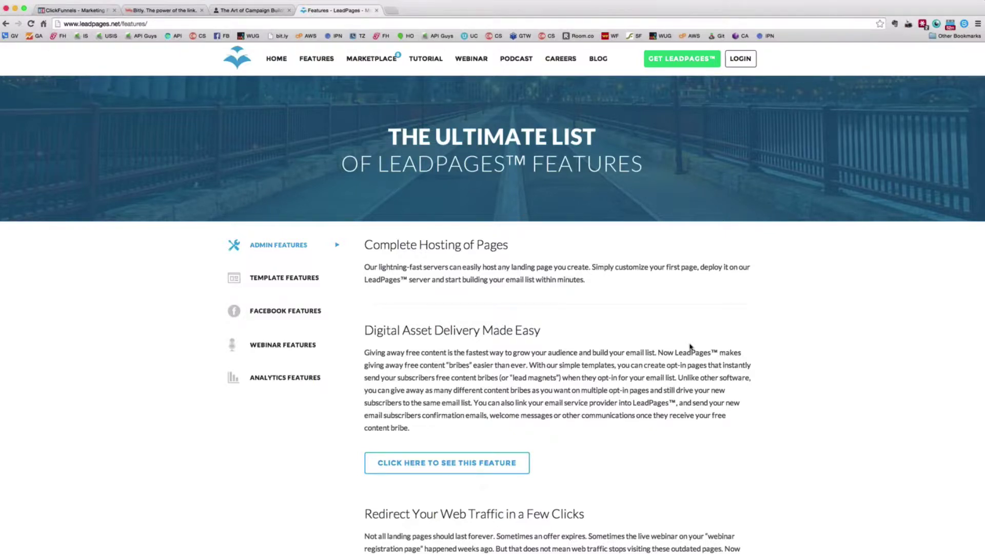
click(682, 59)
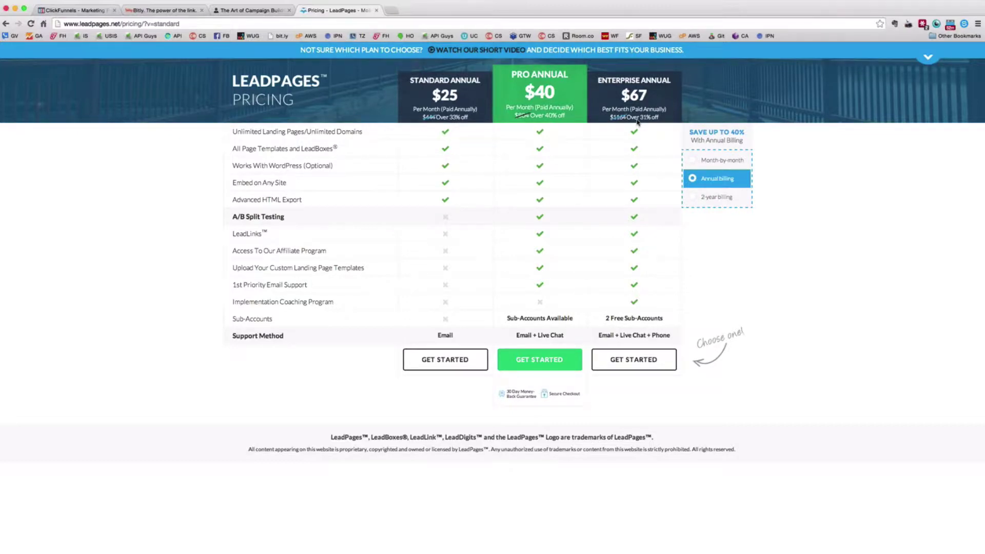
Show LeadPages month-by-month prices, then review the Mastery funnel's Sales Page, Order Form, Upsell and Confirmation steps
click(695, 160)
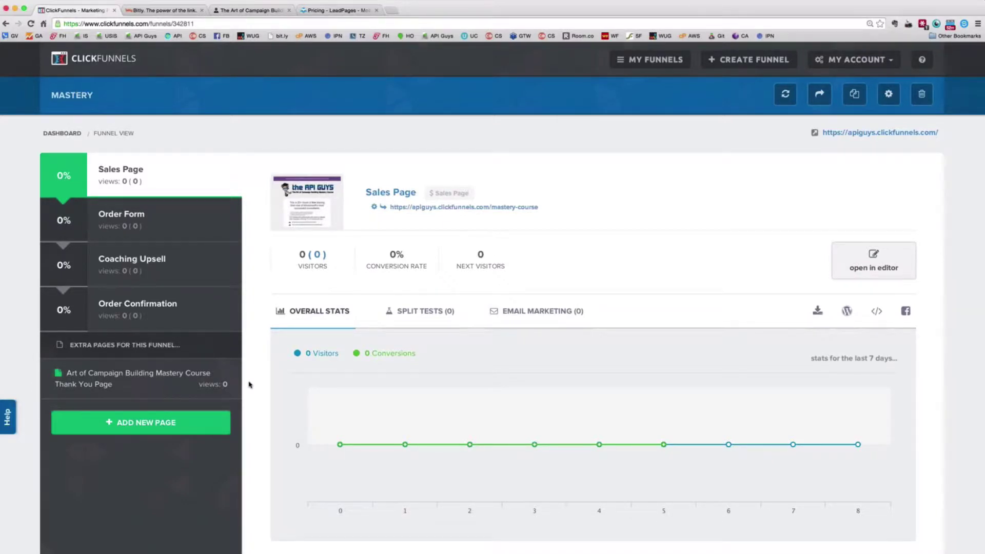
scroll(249, 384, down, 3)
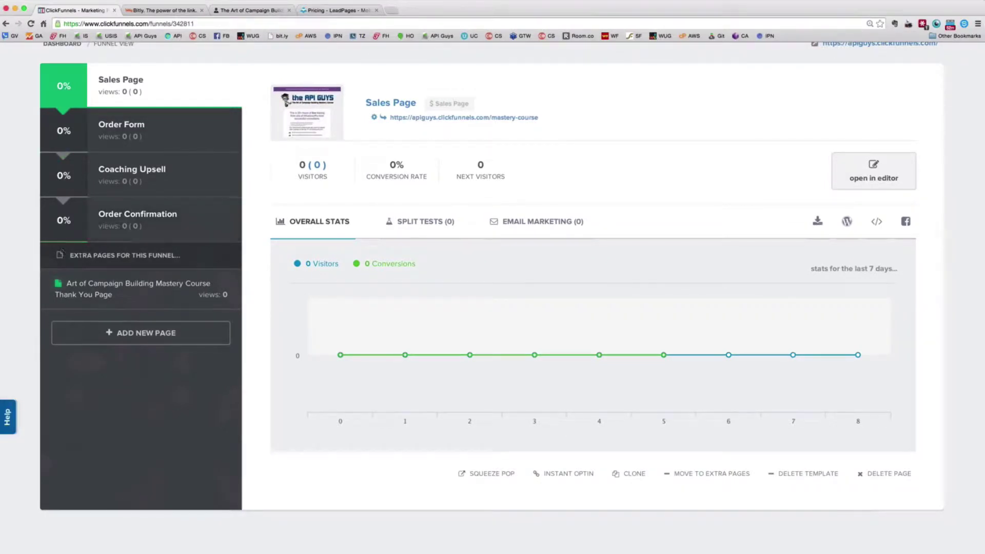
scroll(151, 385, up, 1)
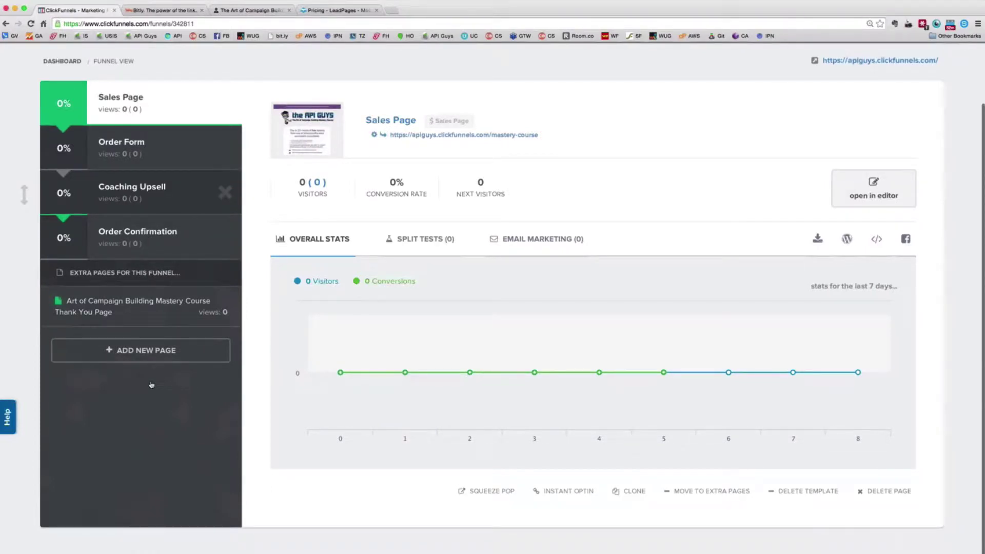
scroll(151, 385, up, 2)
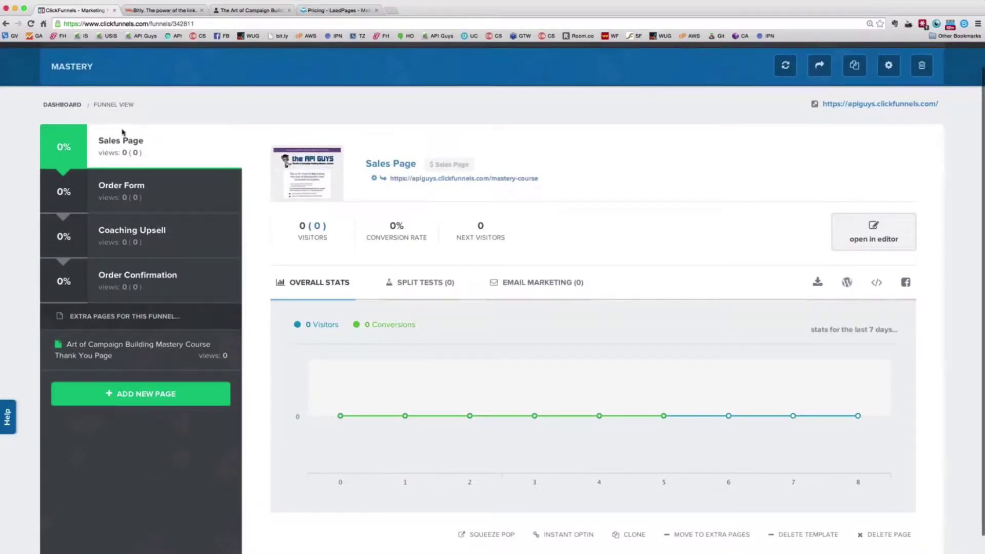
scroll(741, 62, up, 1)
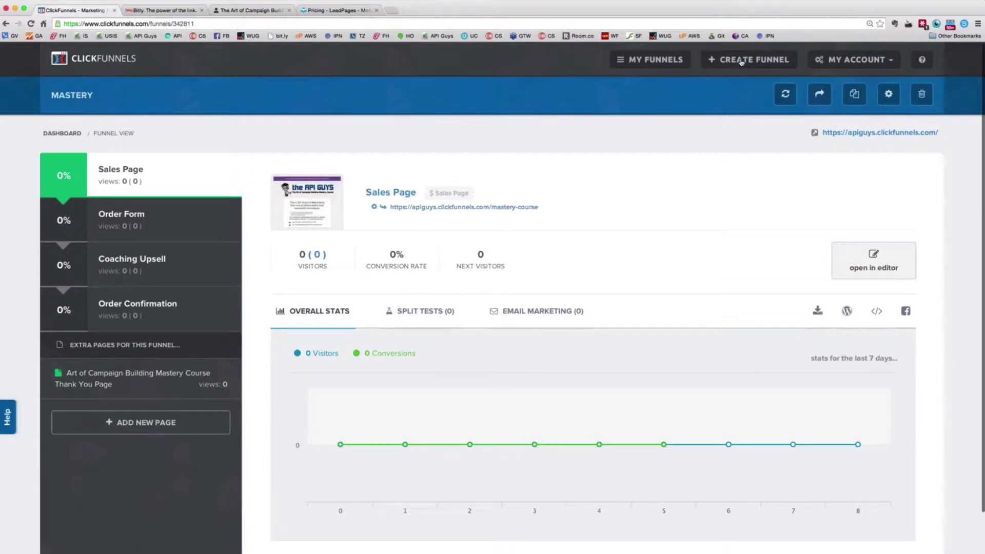
Browse the funnel types offered for a new funnel, then return to the My Funnels list
click(741, 62)
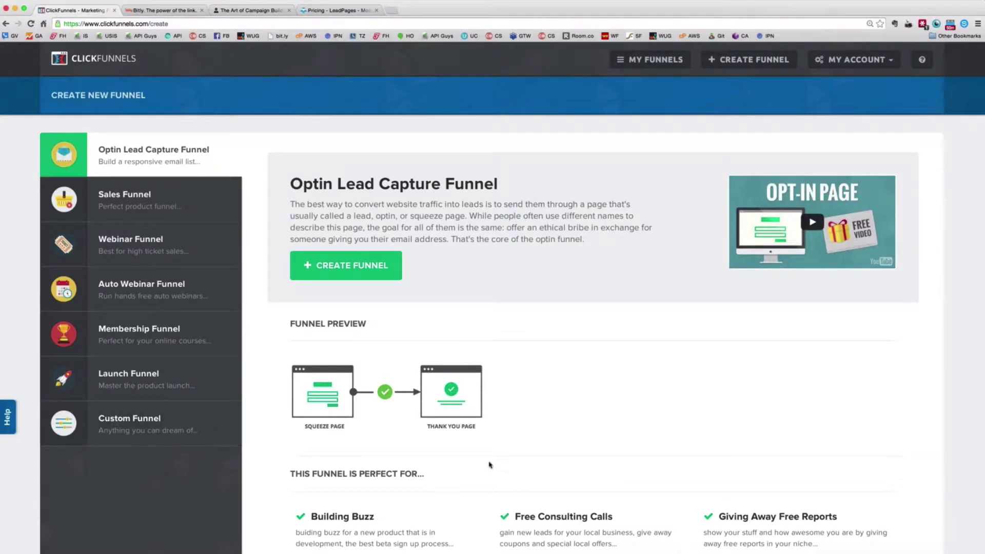
scroll(544, 467, down, 1)
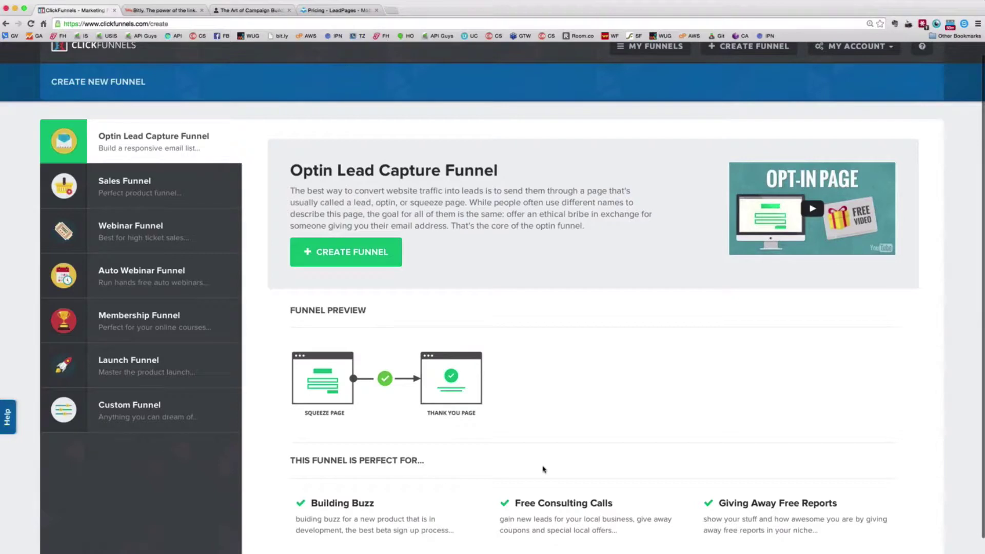
scroll(700, 450, up, 1)
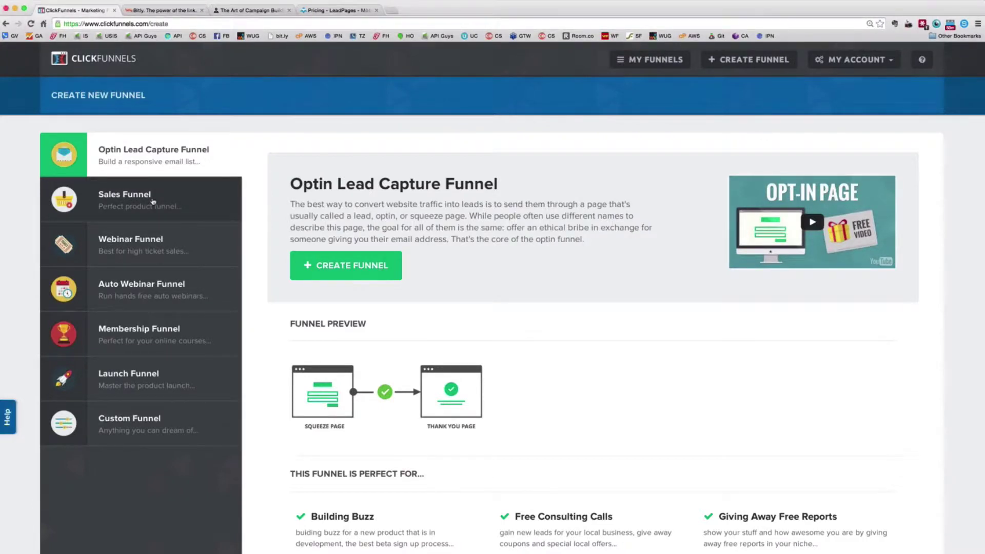
click(641, 60)
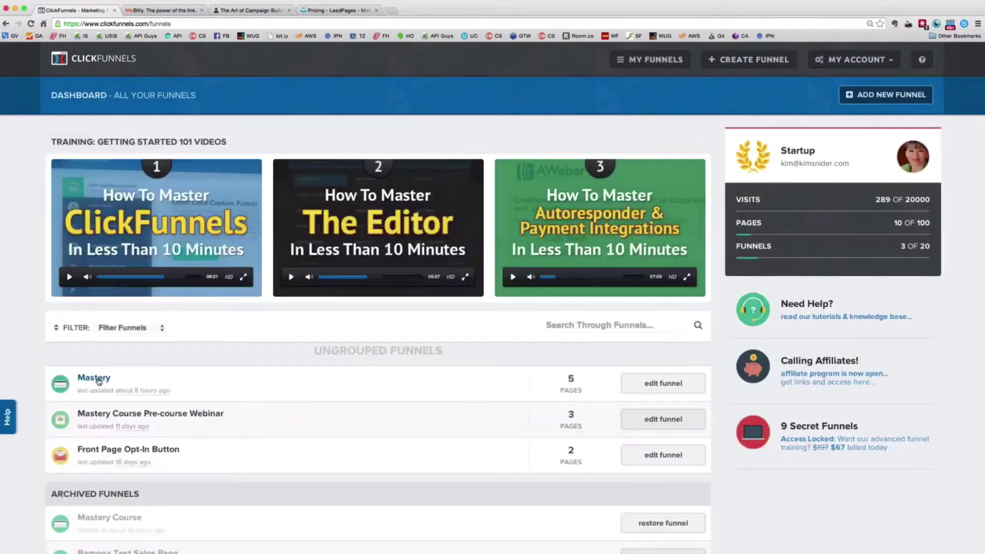
In Mastery, create an extra funnel step named 'Show them pges' and bring up its templates
click(99, 380)
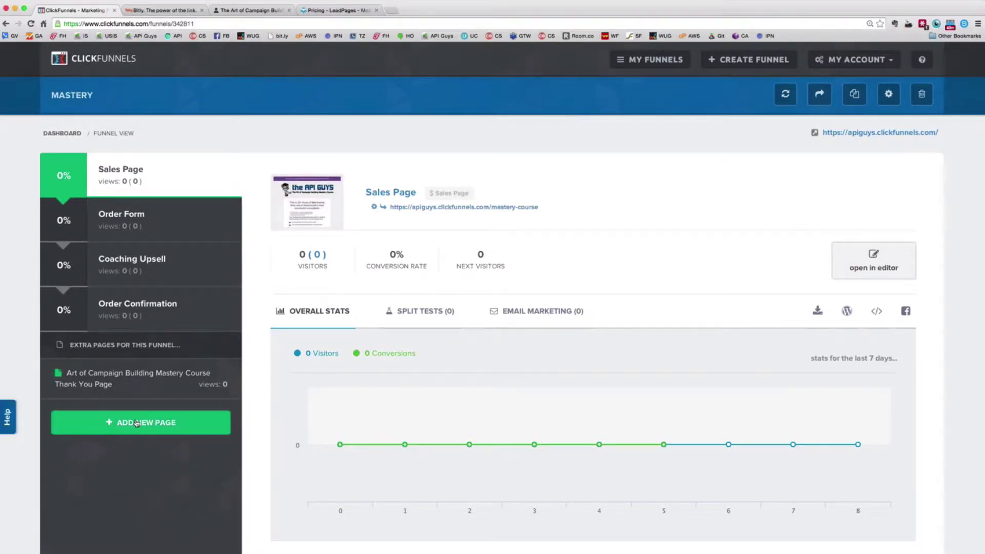
click(136, 423)
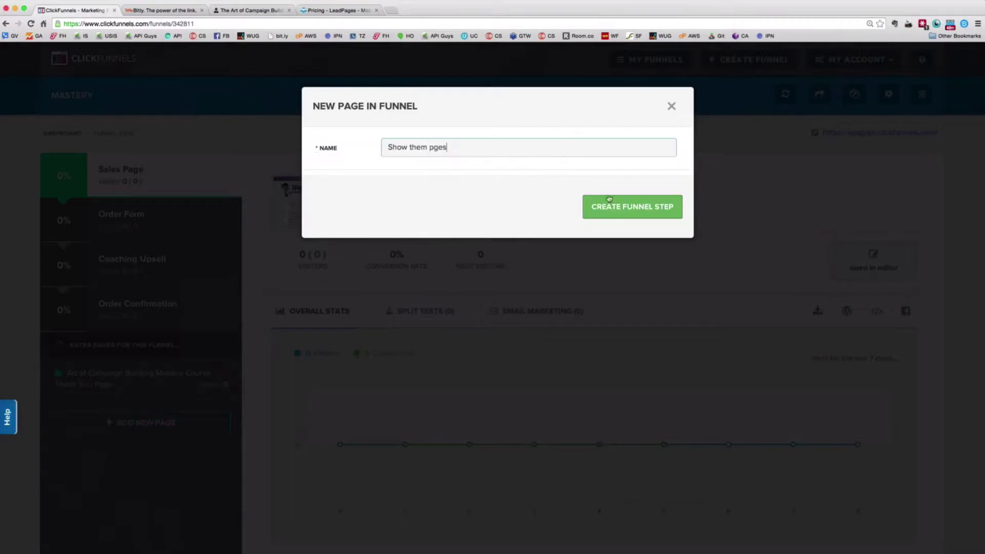
click(620, 205)
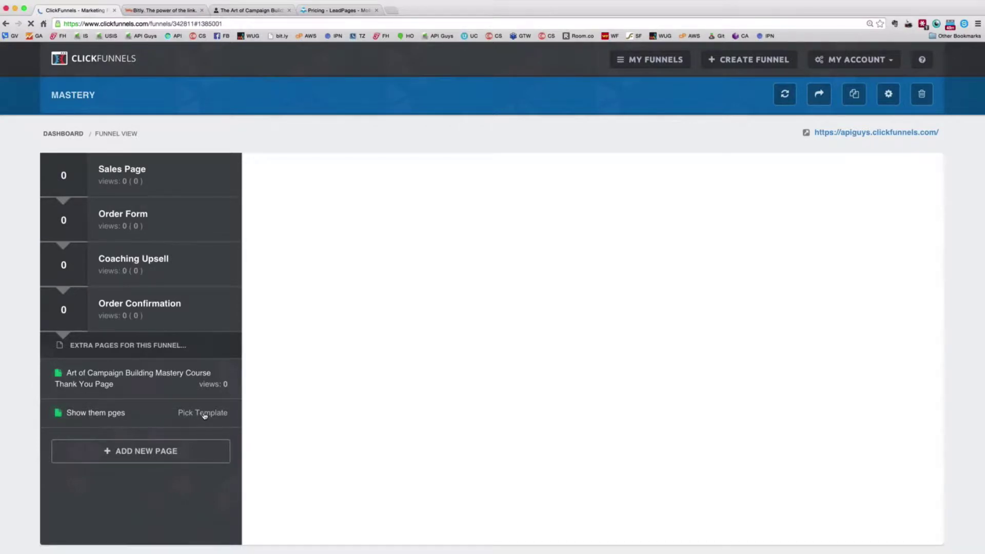
click(203, 414)
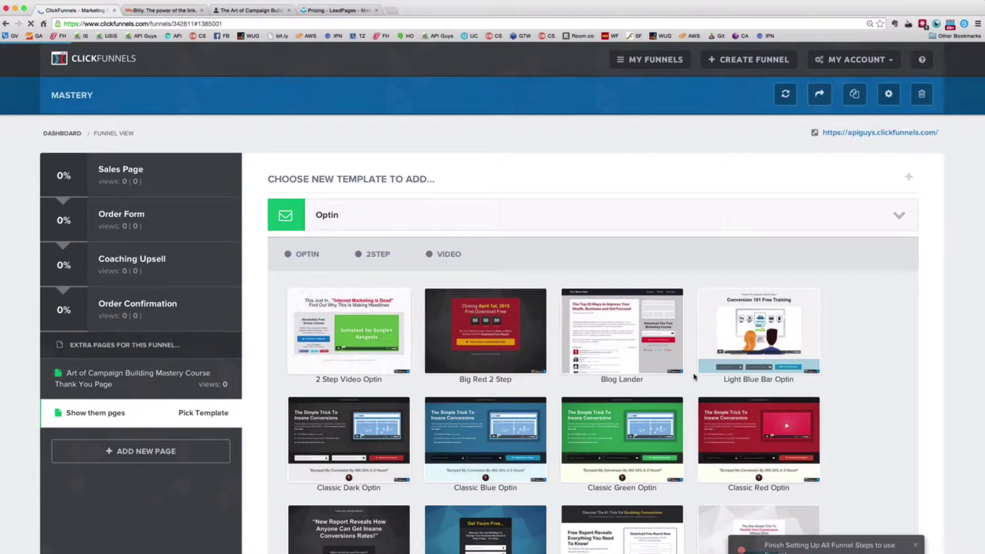
Scroll the template grid and switch to the Misc category showing About Me Page and Resume Page
scroll(854, 409, down, 3)
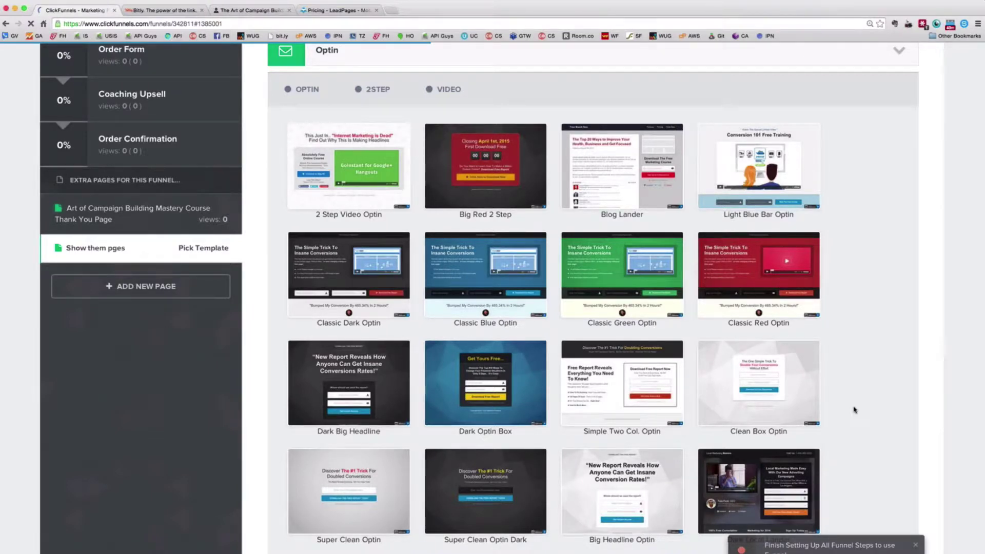
scroll(853, 409, down, 3)
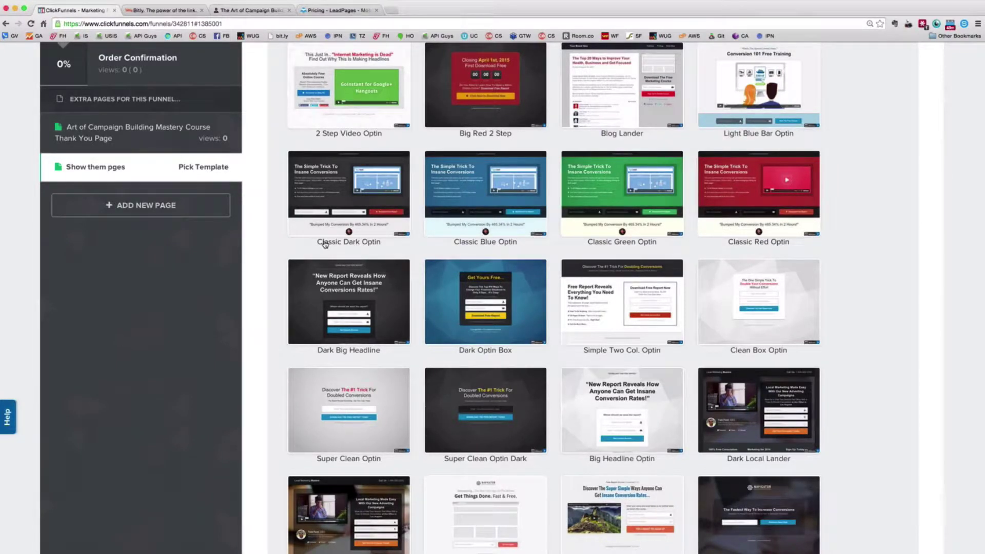
scroll(324, 244, up, 9)
scroll(302, 284, down, 3)
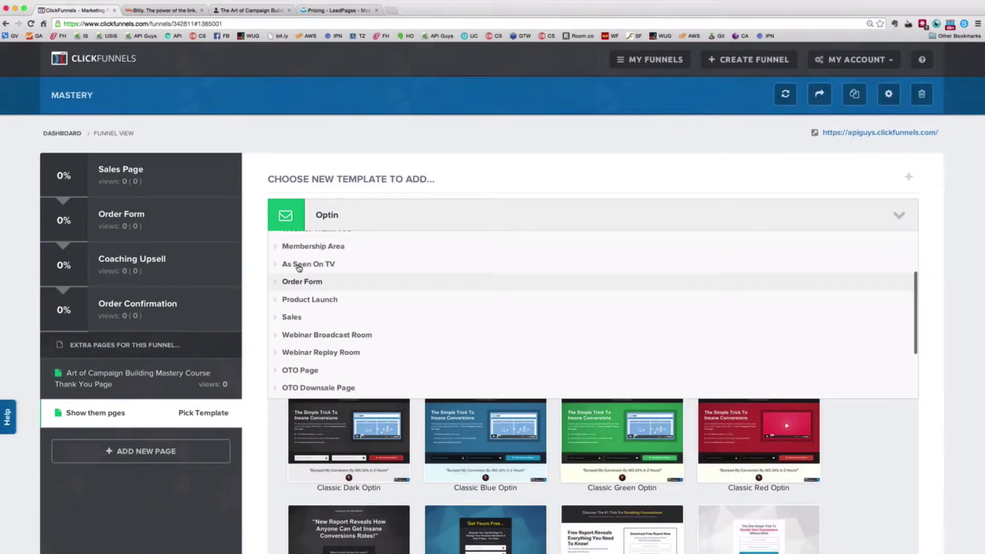
scroll(299, 268, down, 1)
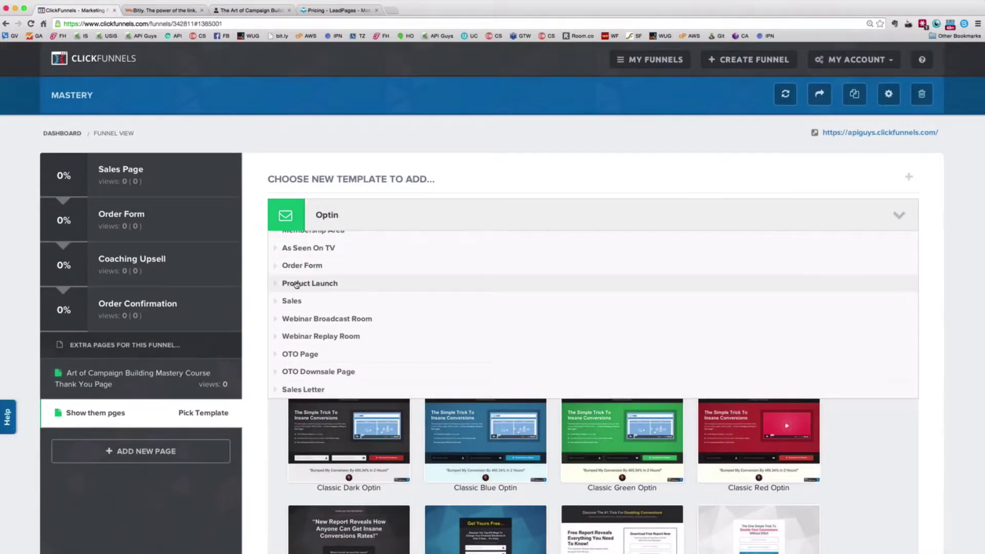
scroll(308, 277, down, 1)
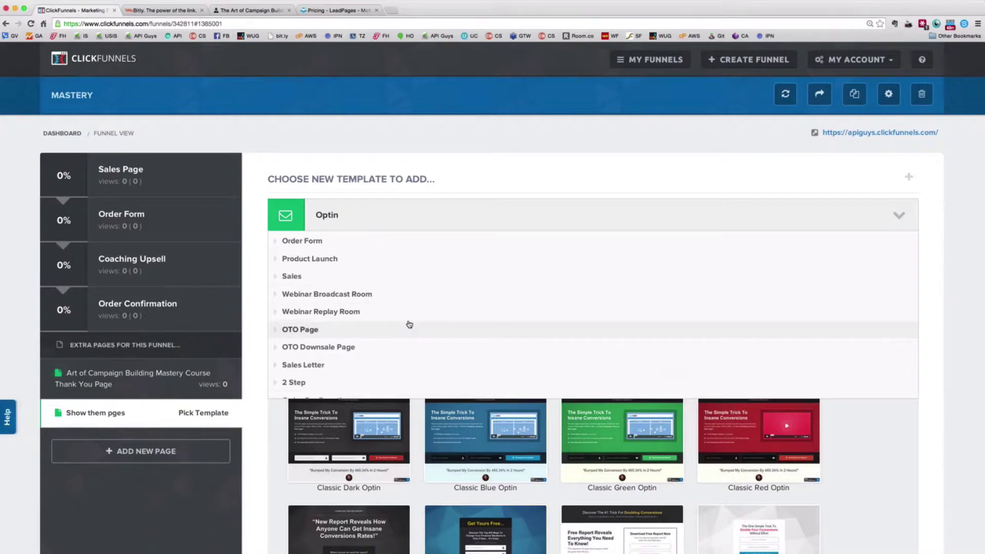
scroll(317, 302, down, 2)
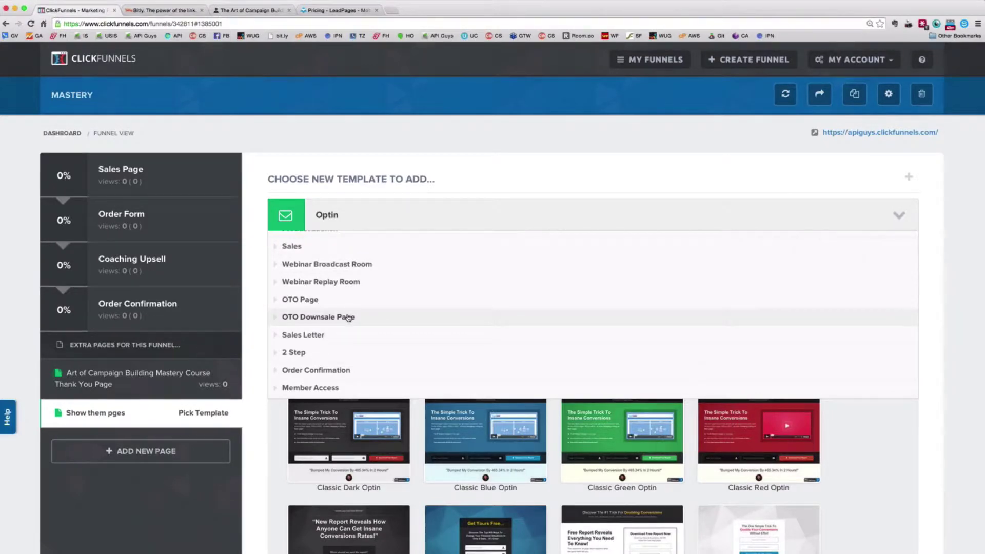
scroll(323, 325, down, 1)
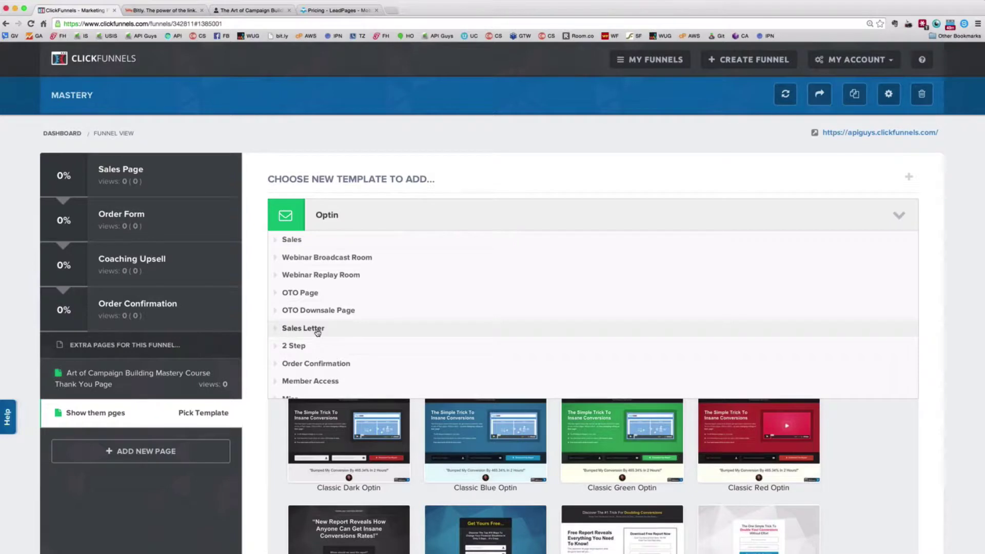
scroll(318, 333, down, 3)
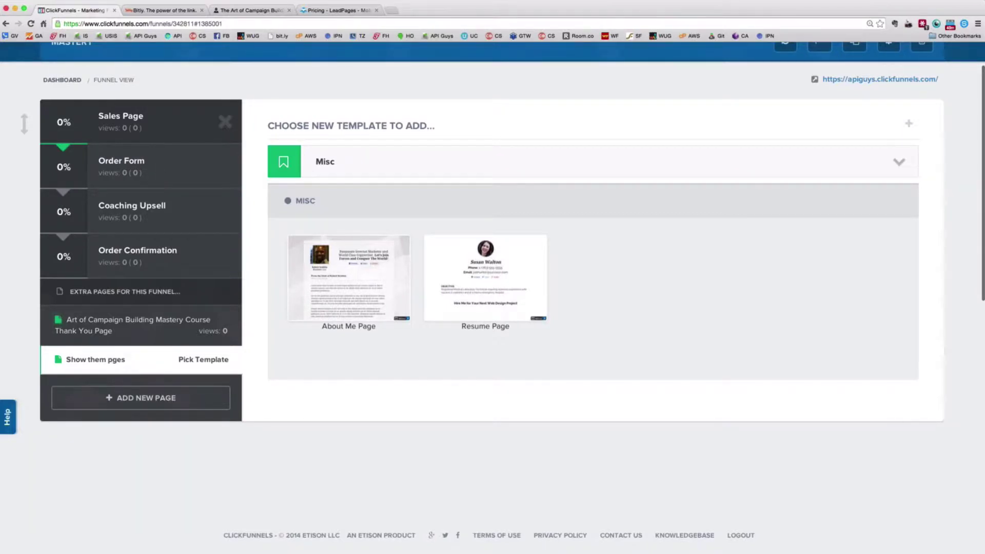
Move Order Confirmation above Coaching Upsell, accept the warning, then view the Sales Page's stats
scroll(492, 256, up, 2)
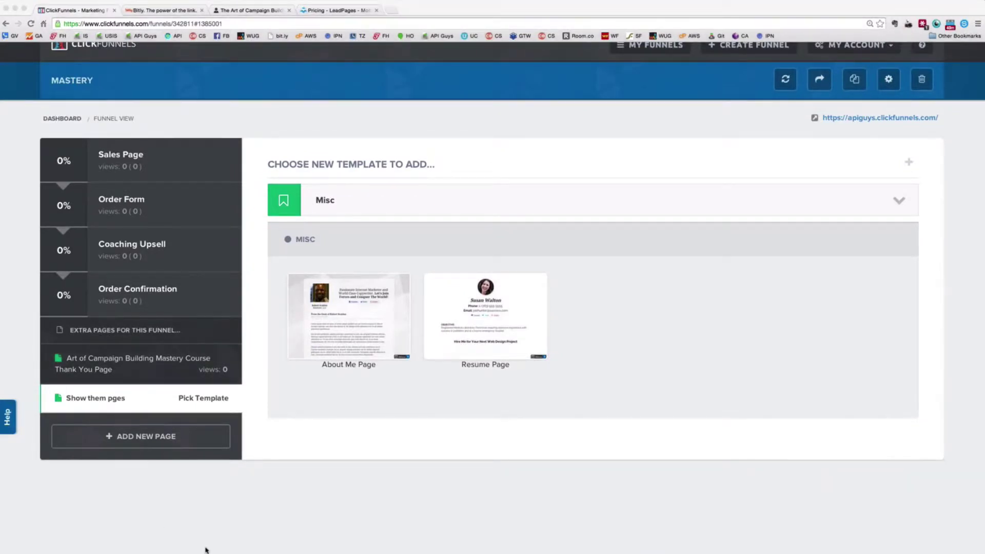
scroll(205, 550, up, 1)
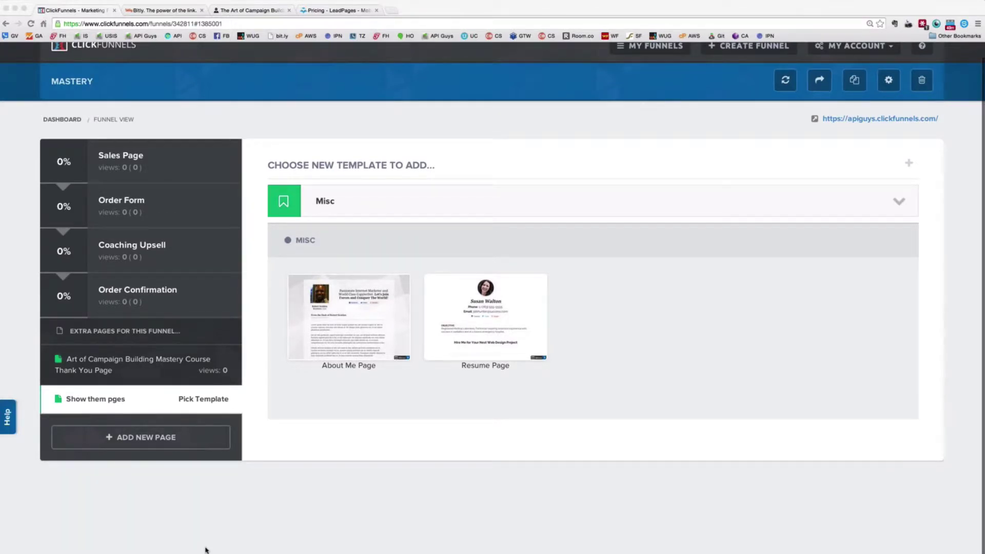
scroll(243, 184, up, 1)
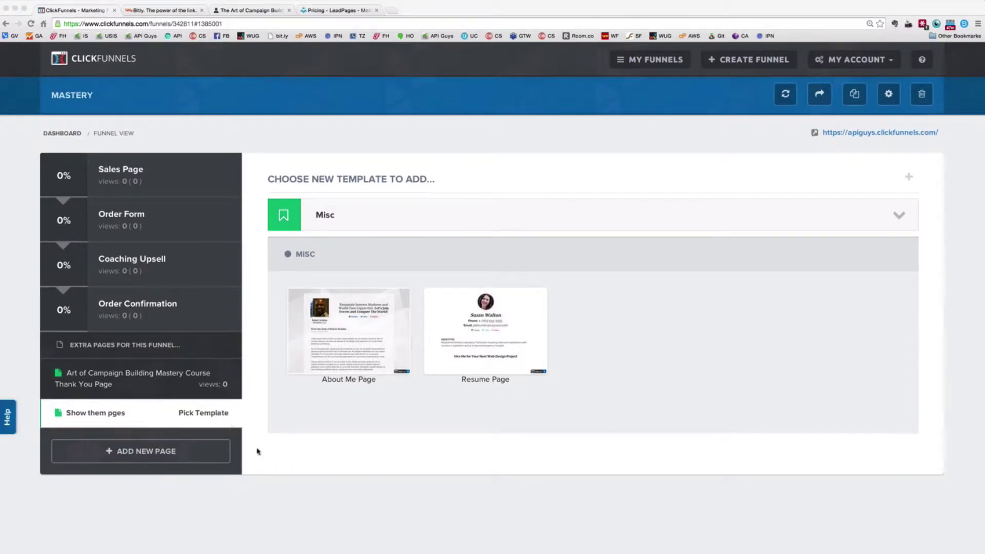
click(127, 229)
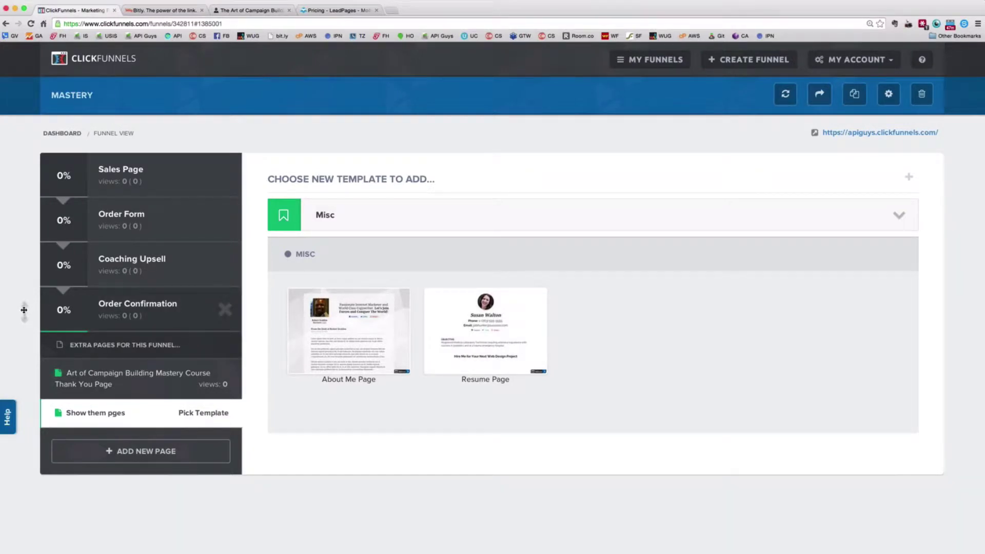
mouse_move(24, 310)
mouse_down()
mouse_move(28, 249)
mouse_move(19, 313)
mouse_up()
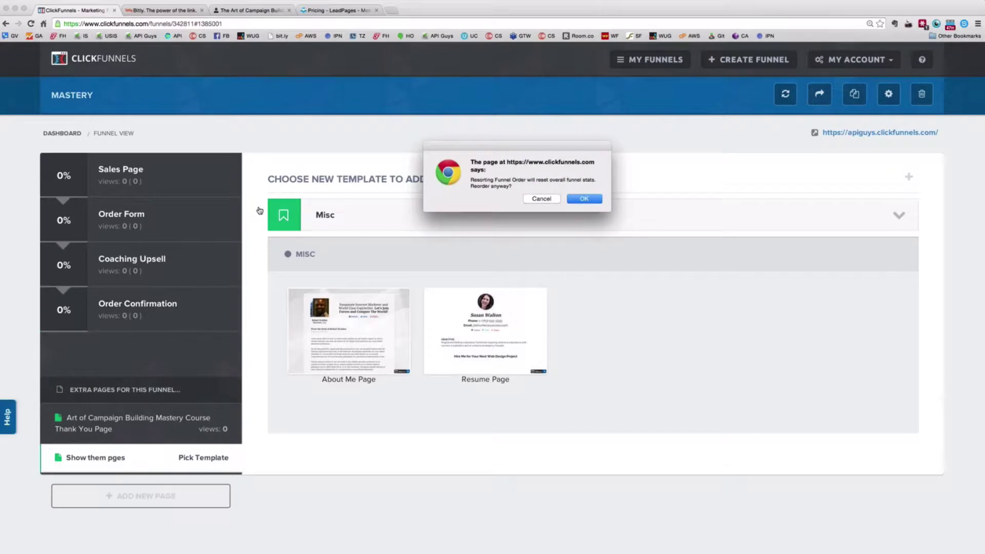
key(Return)
mouse_move(148, 183)
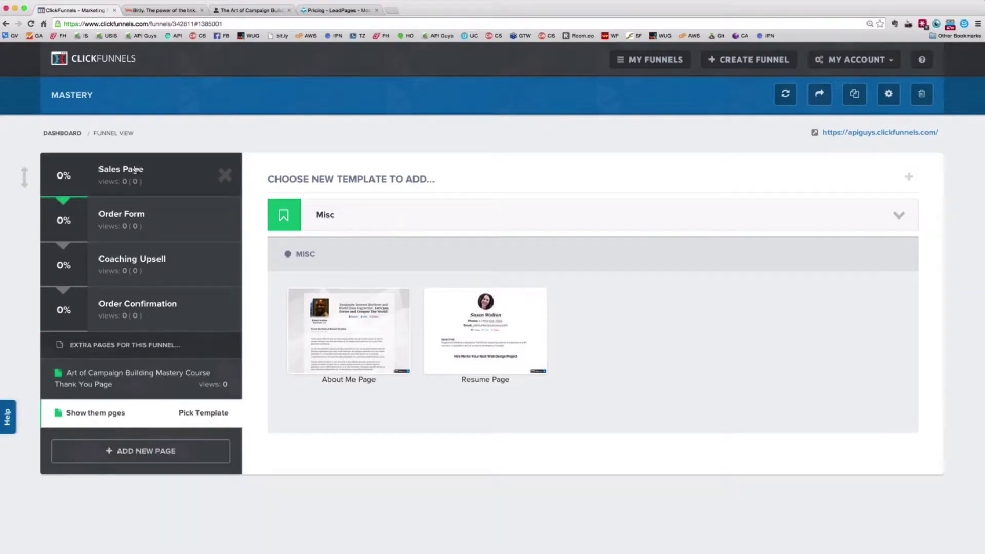
click(135, 170)
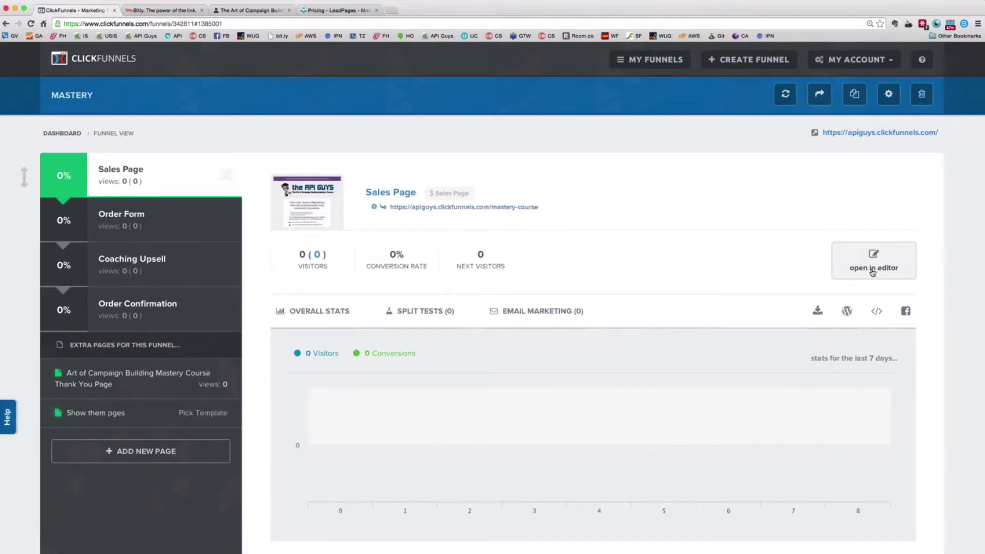
Open the Sales Page in the editor and scroll through its headline, bullet points and purchase button
click(872, 271)
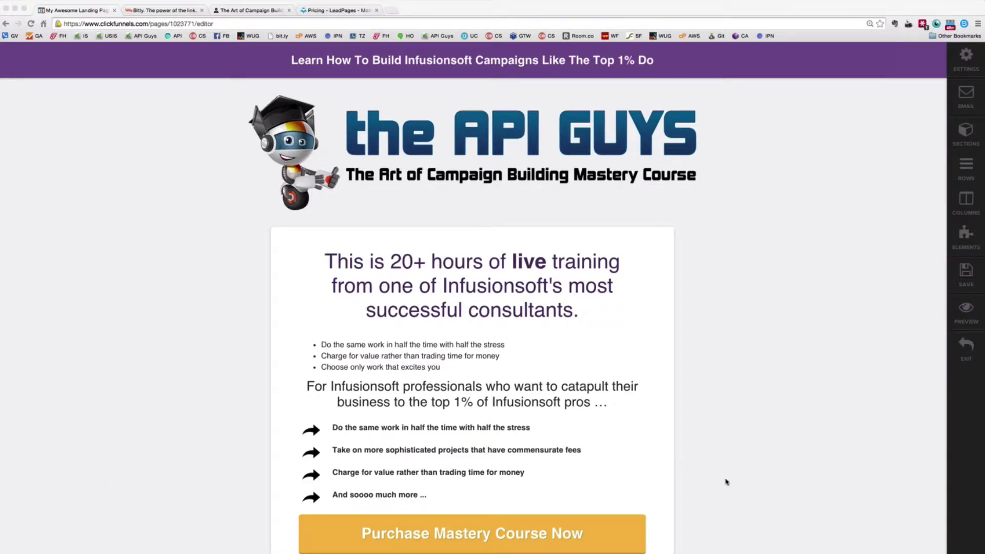
scroll(726, 482, down, 1)
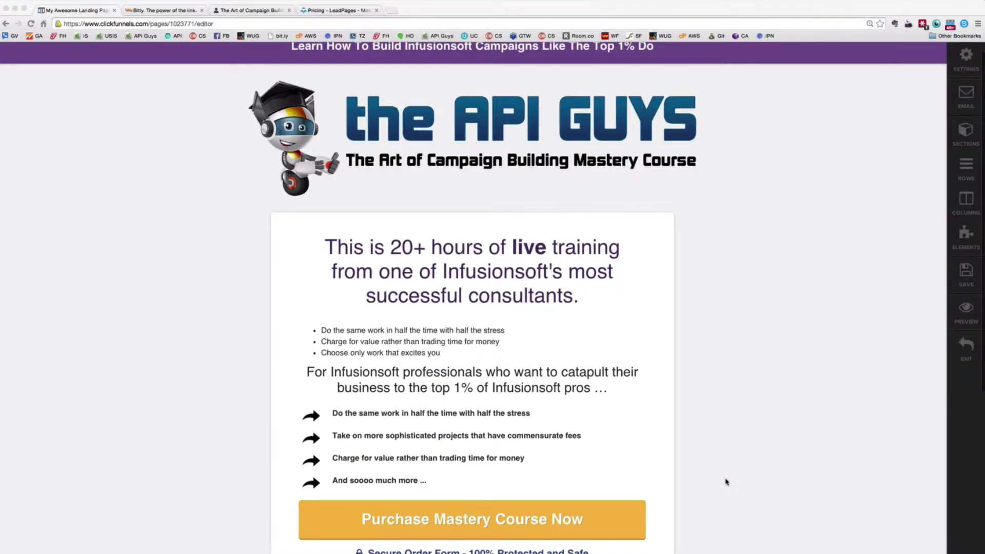
scroll(726, 482, down, 2)
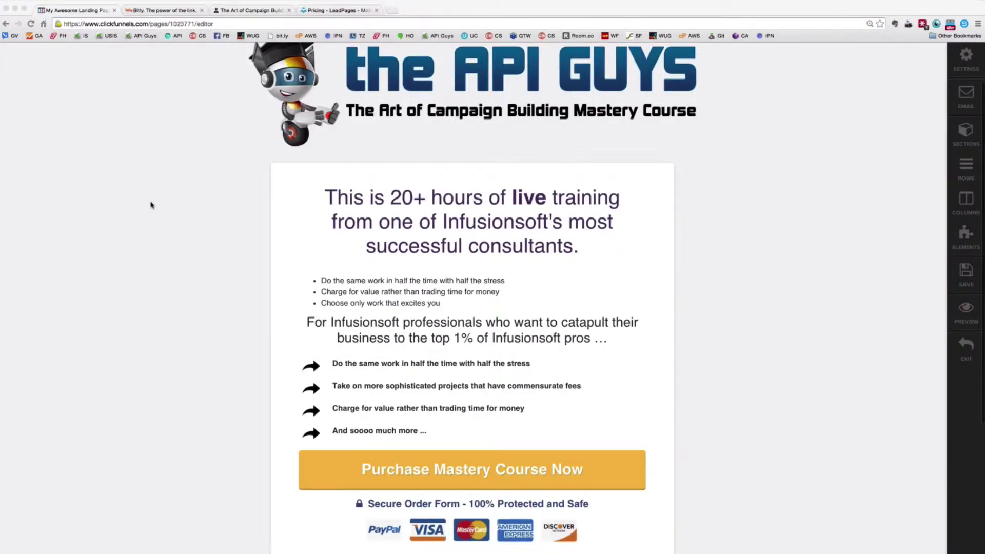
scroll(151, 205, up, 2)
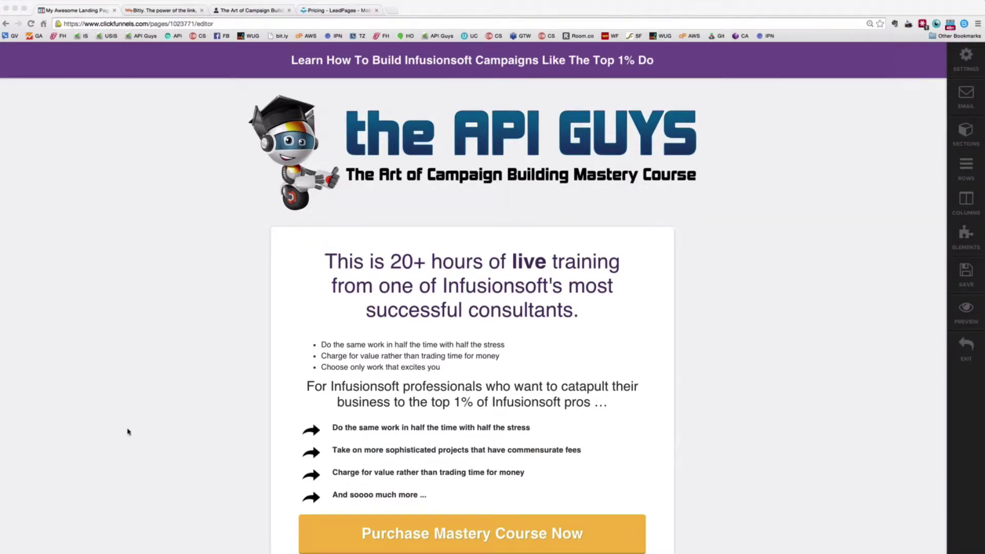
key(super+Tab)
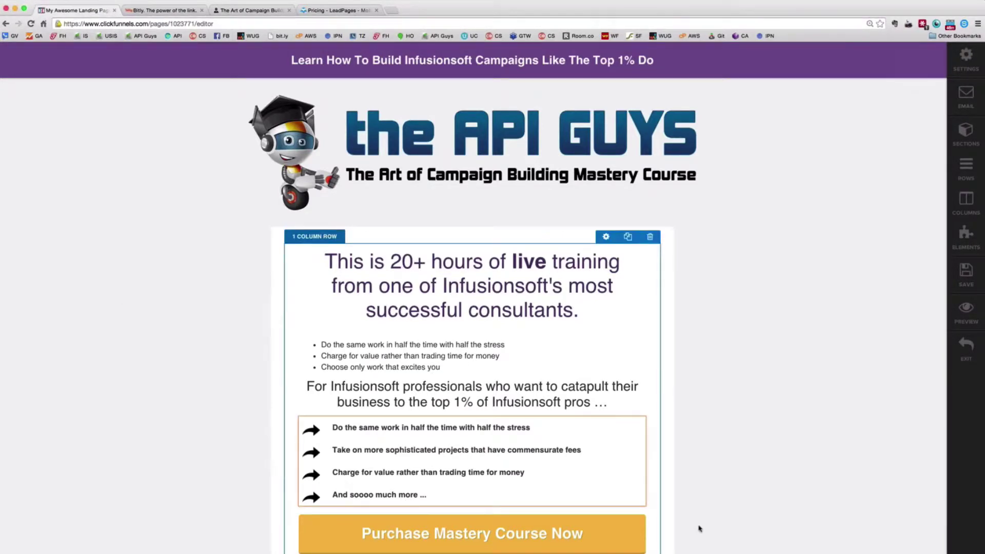
scroll(699, 528, down, 3)
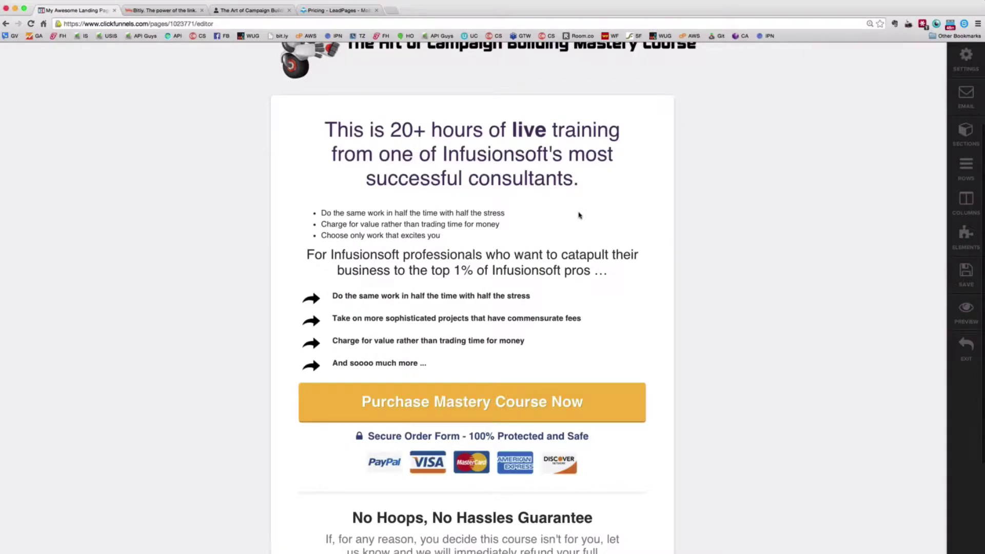
scroll(579, 215, up, 3)
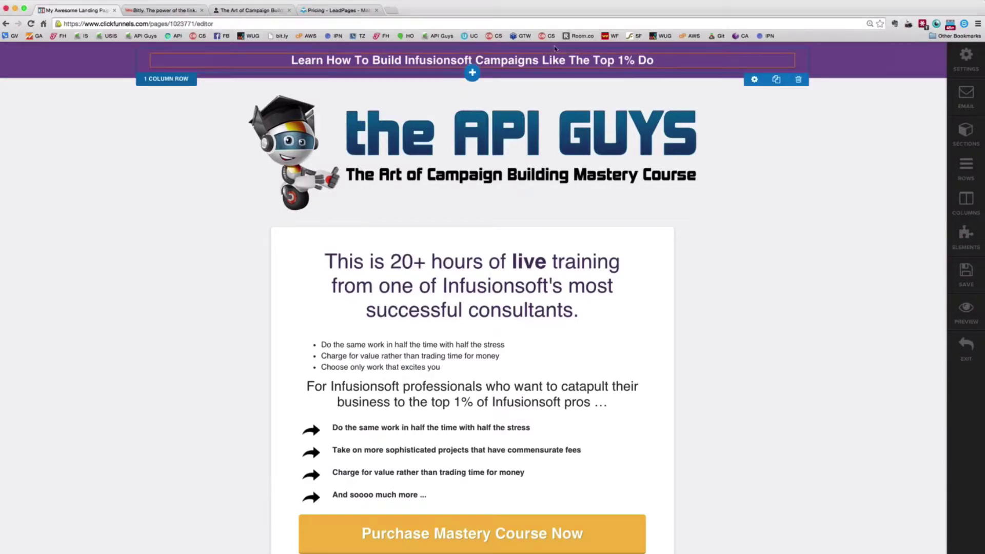
Add an Evergreen Countdown timer below the purple headline and bring up its 30-minute settings
click(471, 67)
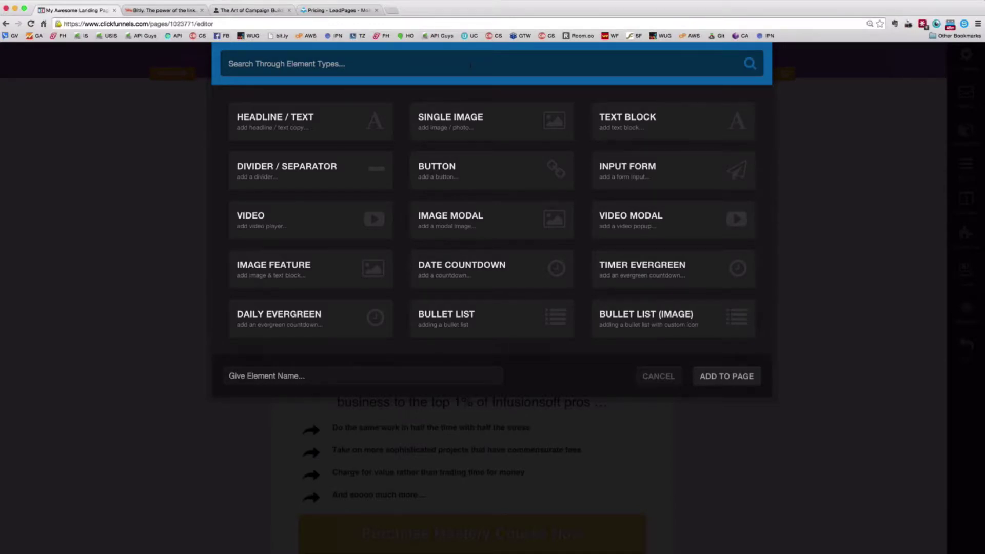
click(672, 268)
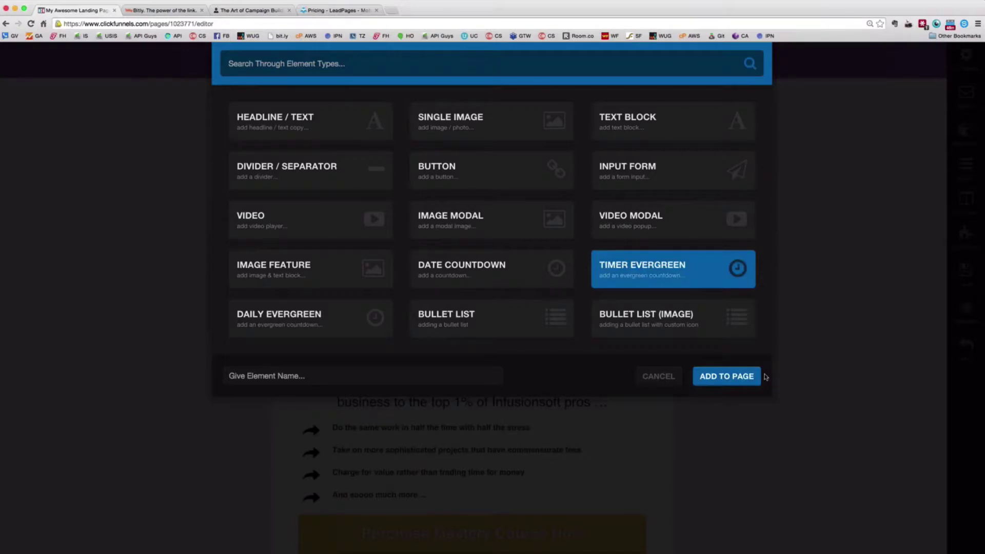
click(757, 377)
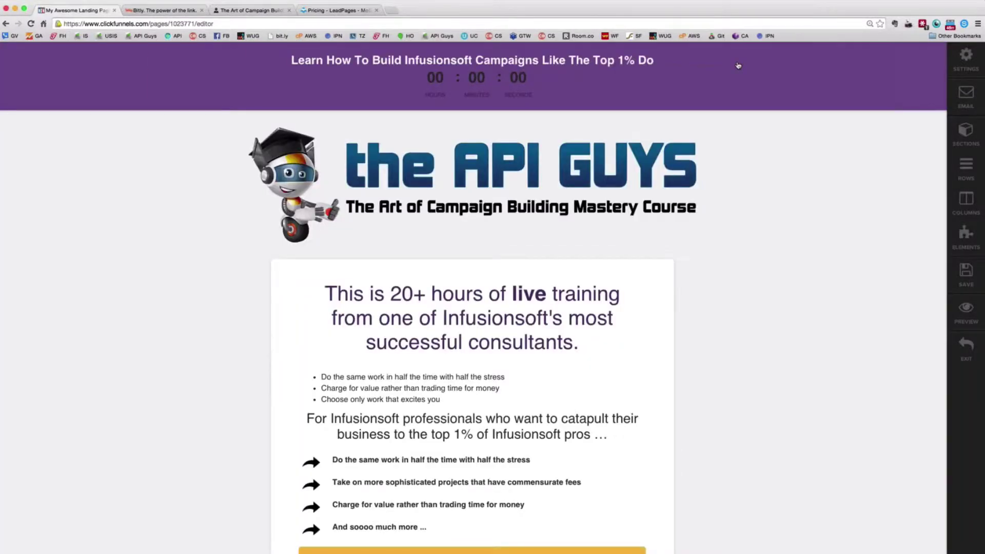
mouse_move(738, 65)
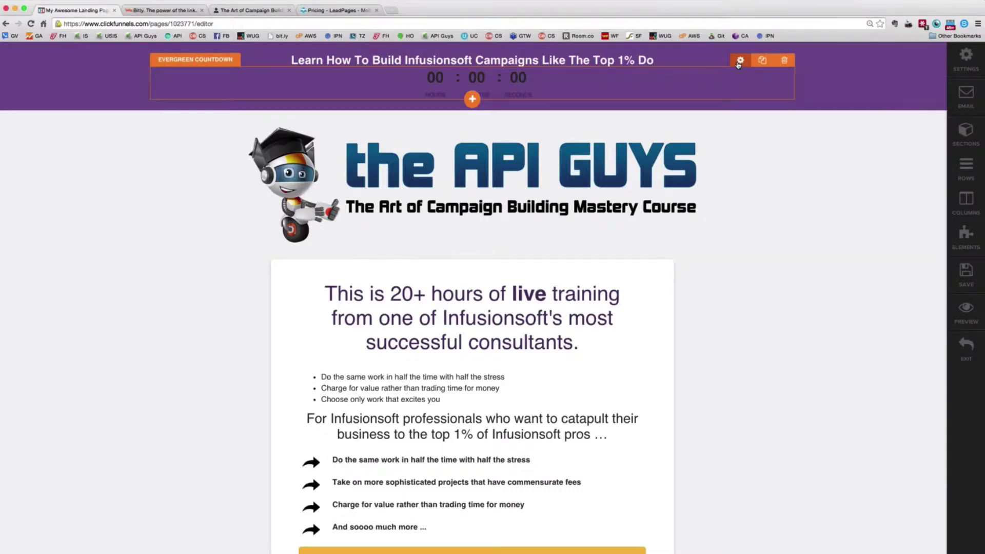
click(739, 61)
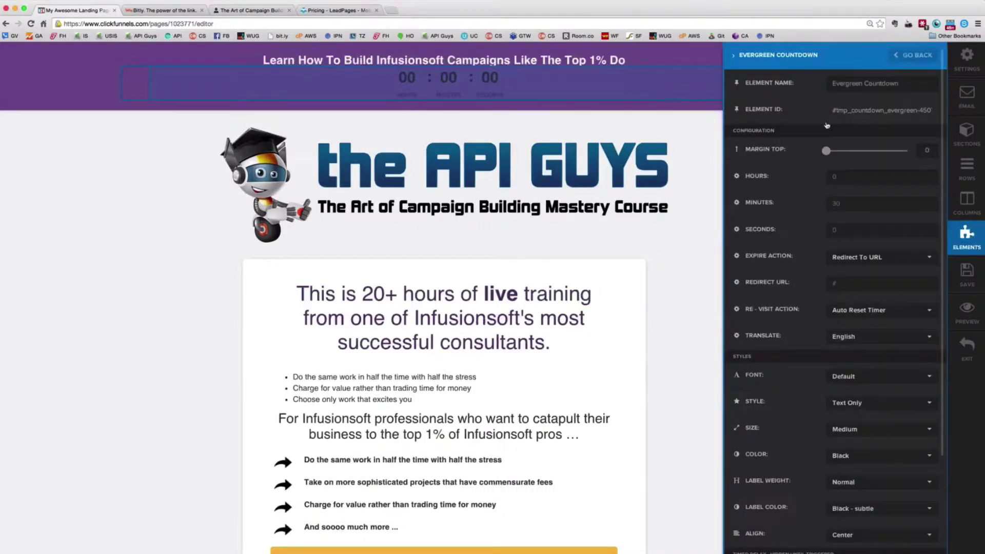
Give the countdown timer a top margin of 52 and white digits, then close its settings
scroll(776, 129, down, 1)
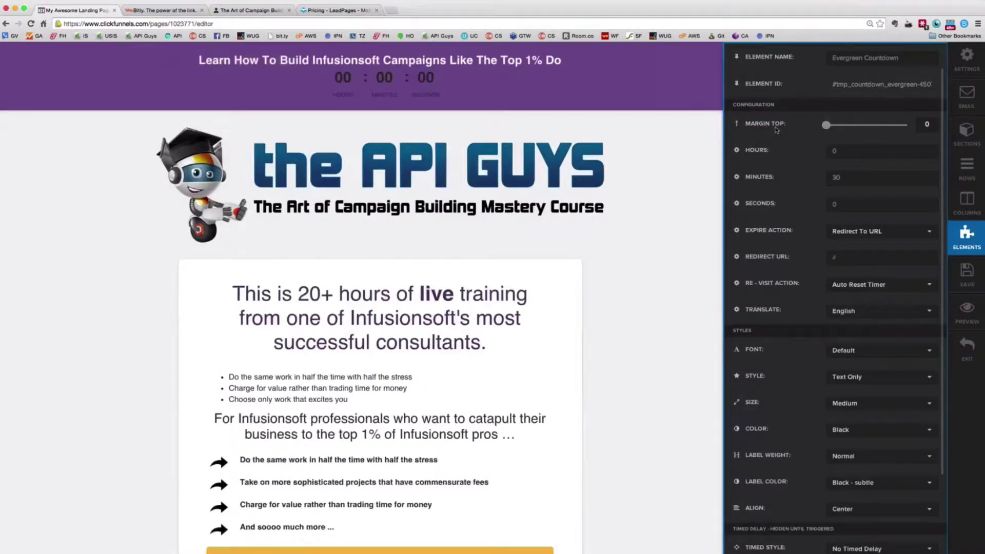
click(847, 125)
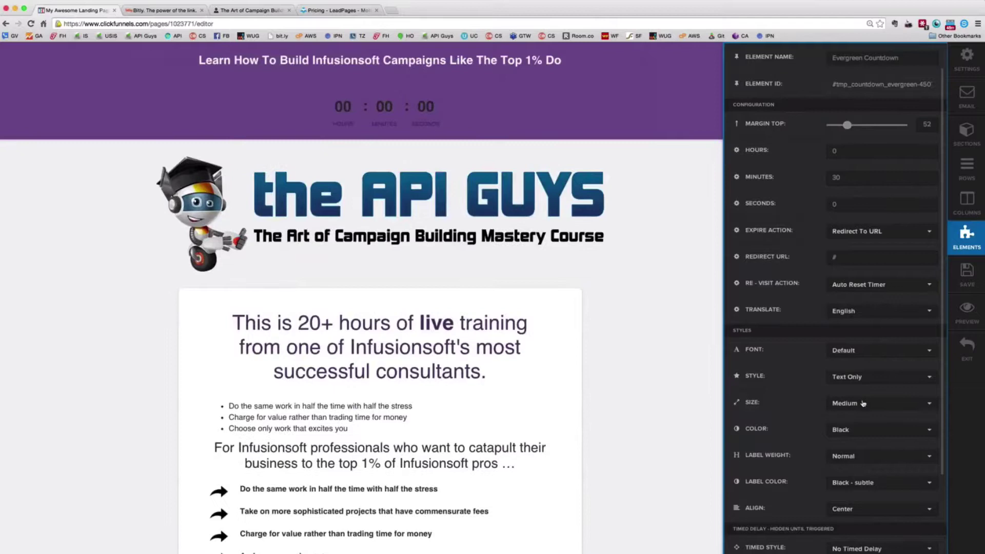
click(866, 432)
click(865, 461)
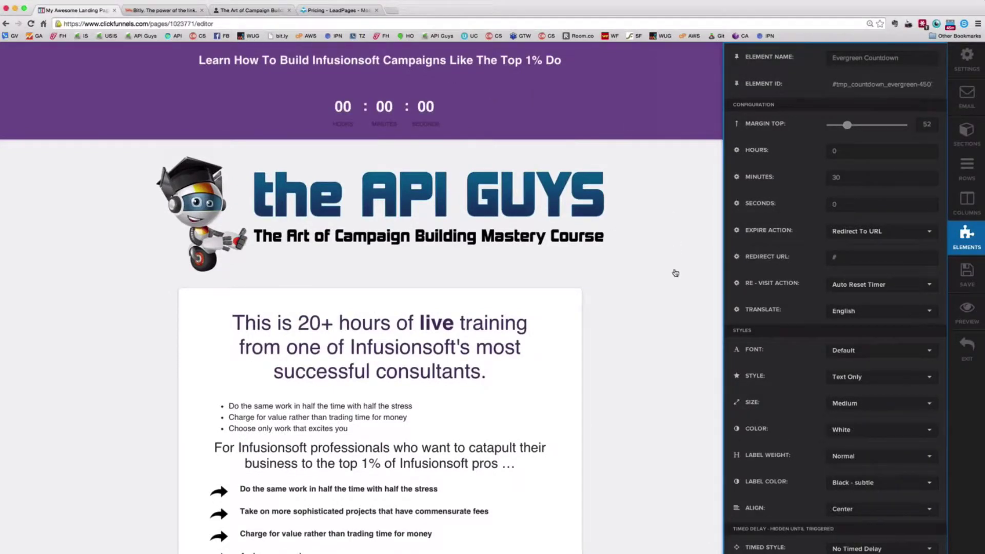
click(662, 285)
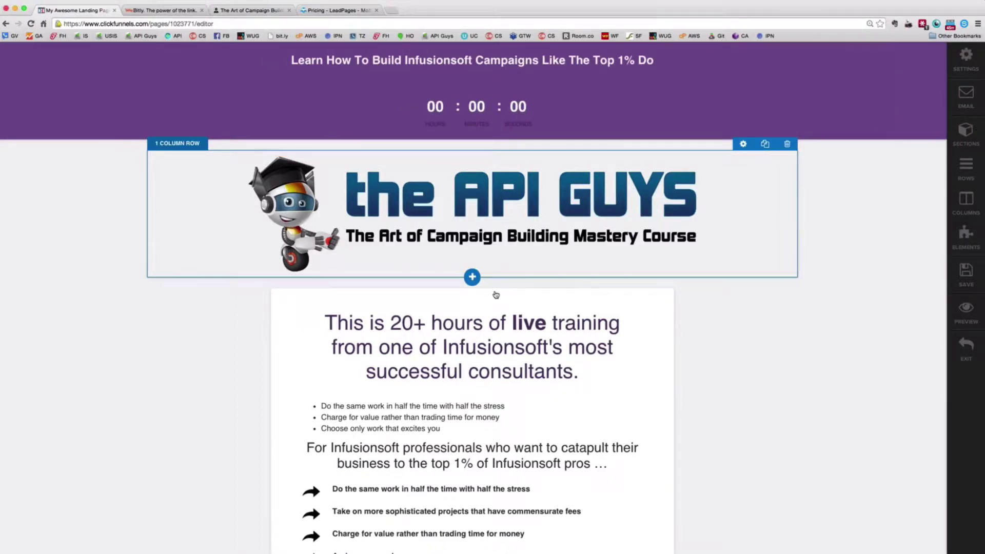
Delete the evergreen countdown timer under the headline banner and confirm the removal
scroll(710, 339, down, 2)
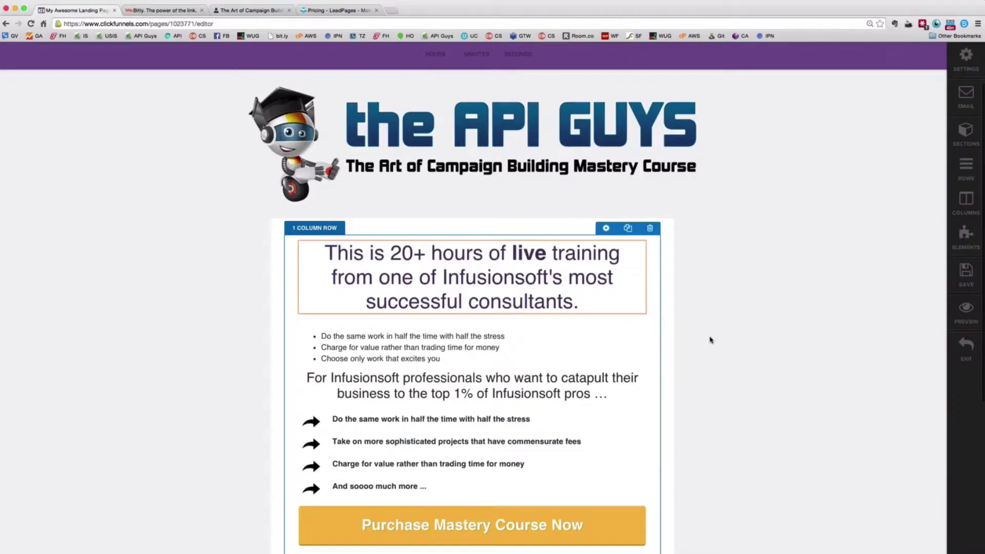
scroll(711, 340, down, 1)
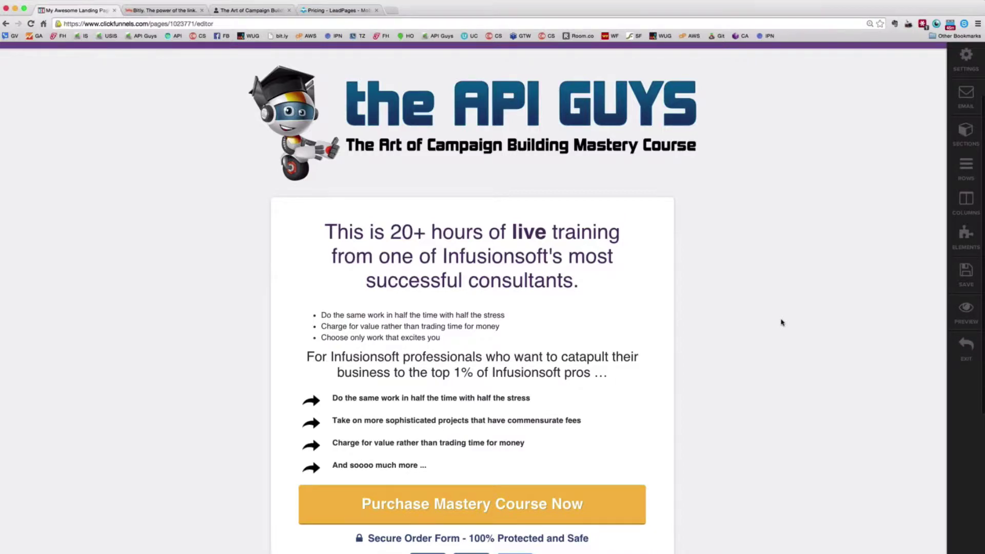
scroll(756, 94, up, 3)
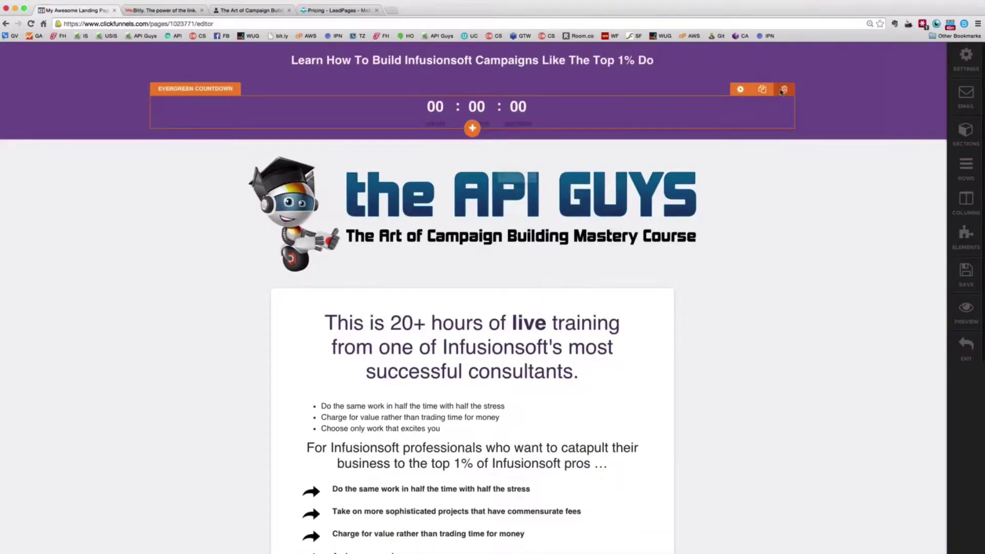
click(782, 91)
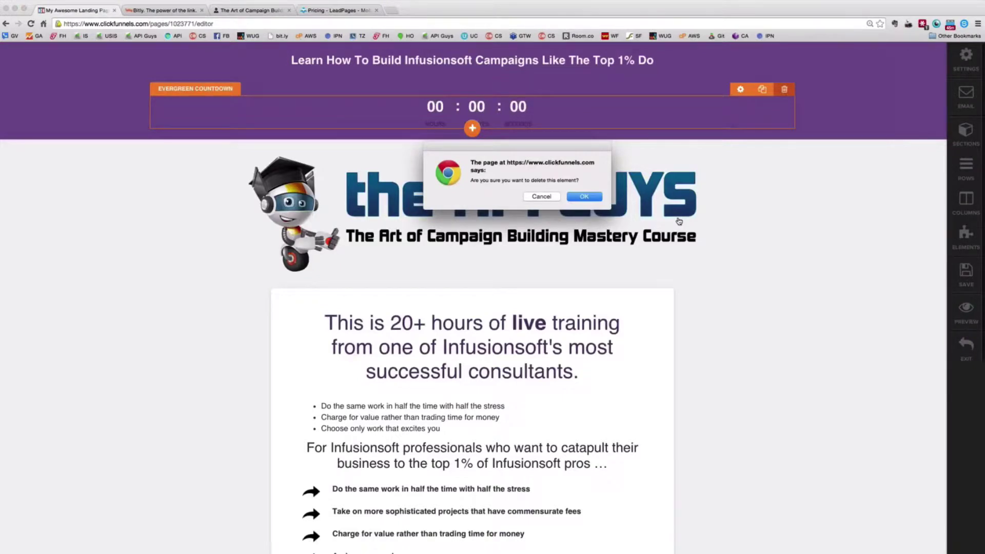
key(Return)
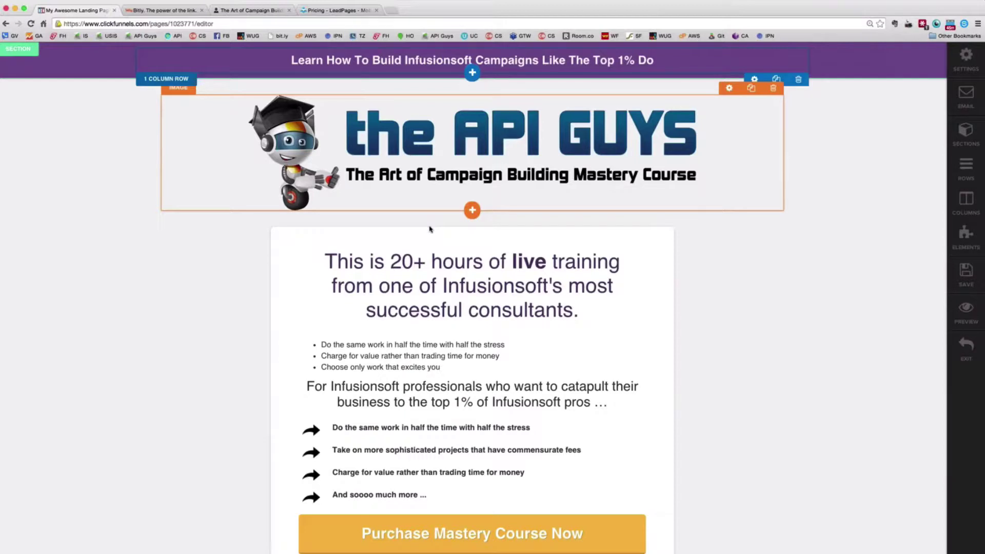
scroll(638, 225, down, 3)
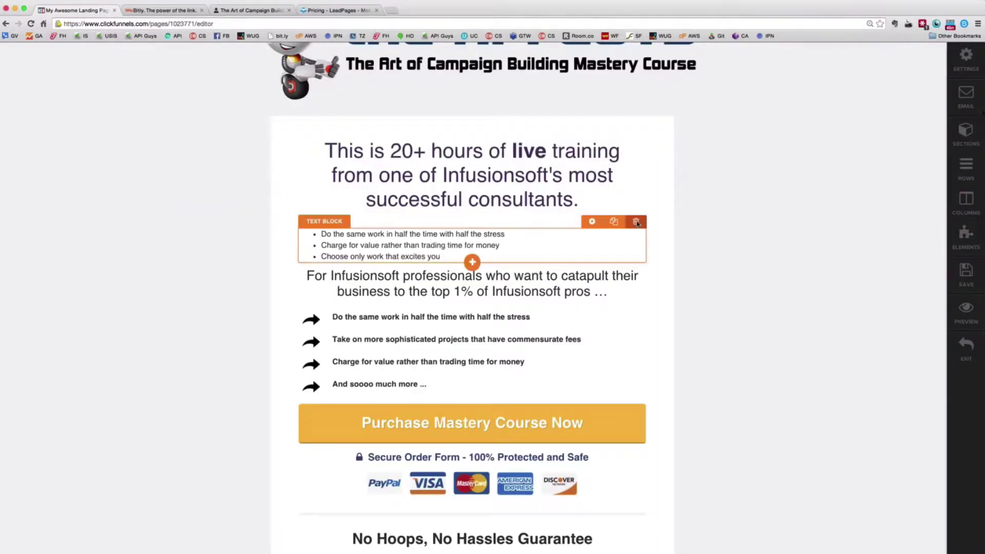
Delete the bullet text block and give the 'This is 20+ hours of live training…' headline a top margin of 17
click(636, 222)
click(577, 199)
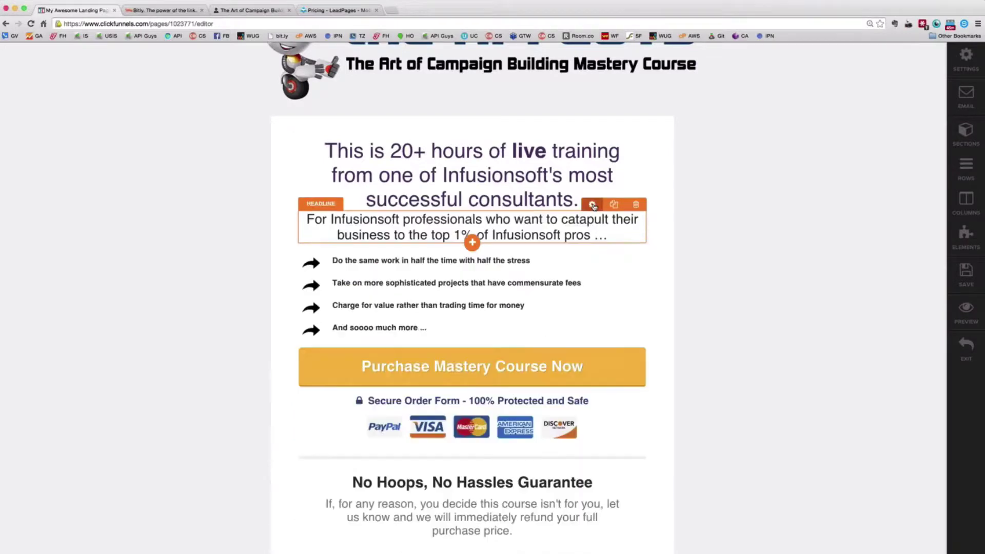
click(592, 206)
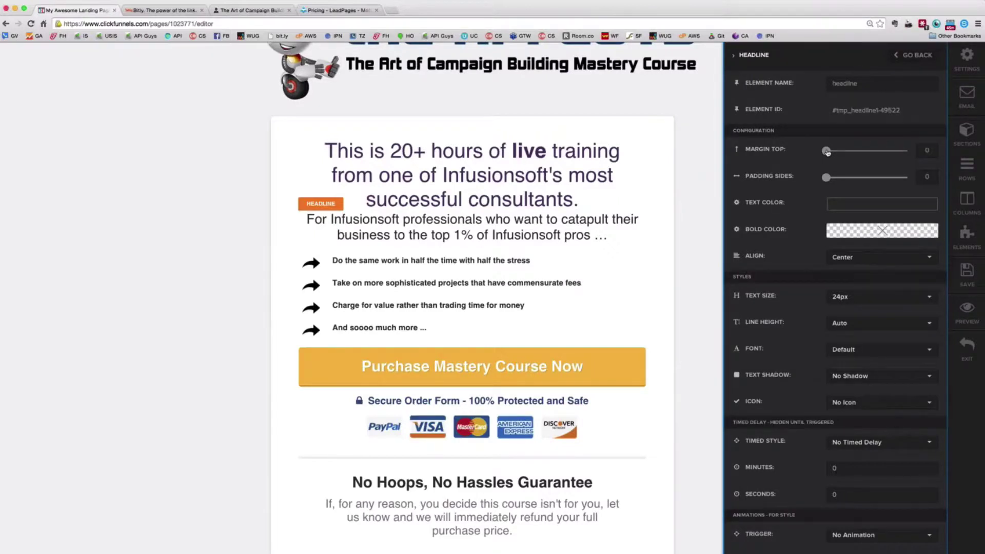
drag(827, 150, 833, 151)
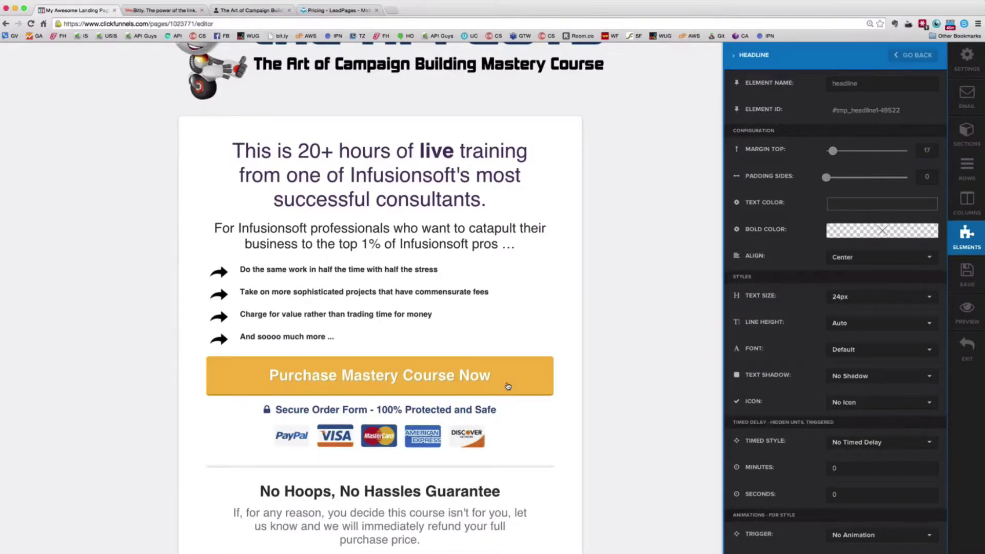
click(570, 371)
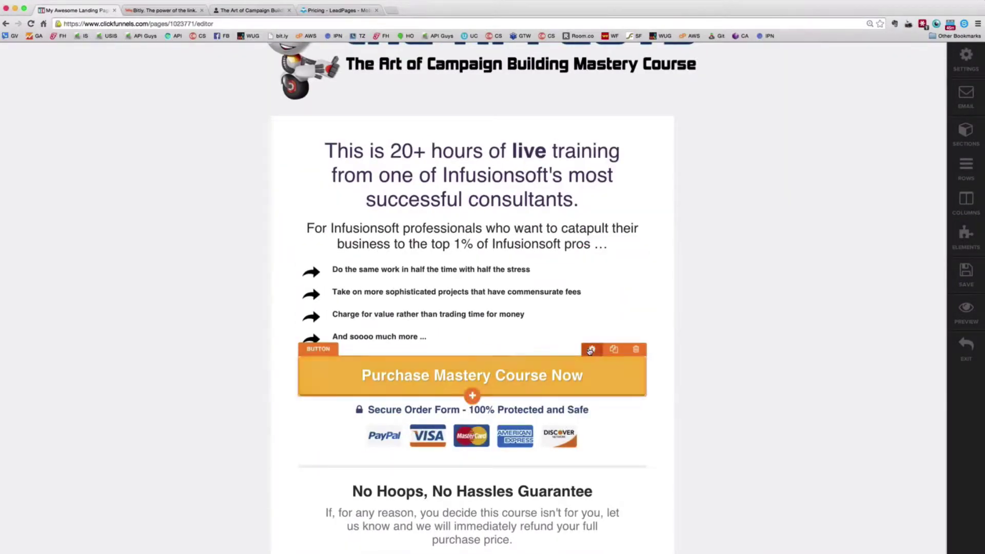
Point the Purchase Mastery Course Now button's URL / Action at the funnel's order-form page address
click(590, 349)
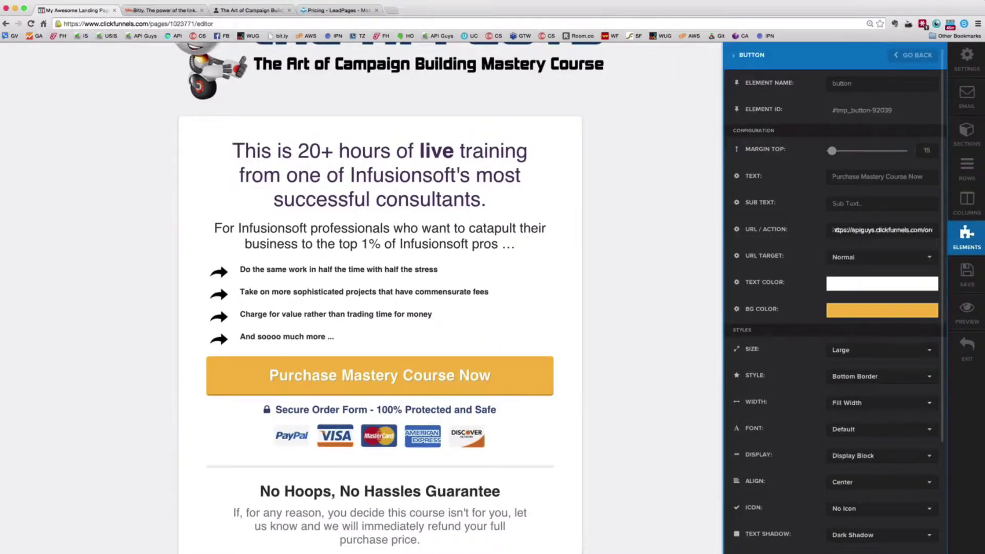
triple_click(916, 235)
drag(929, 232, 940, 231)
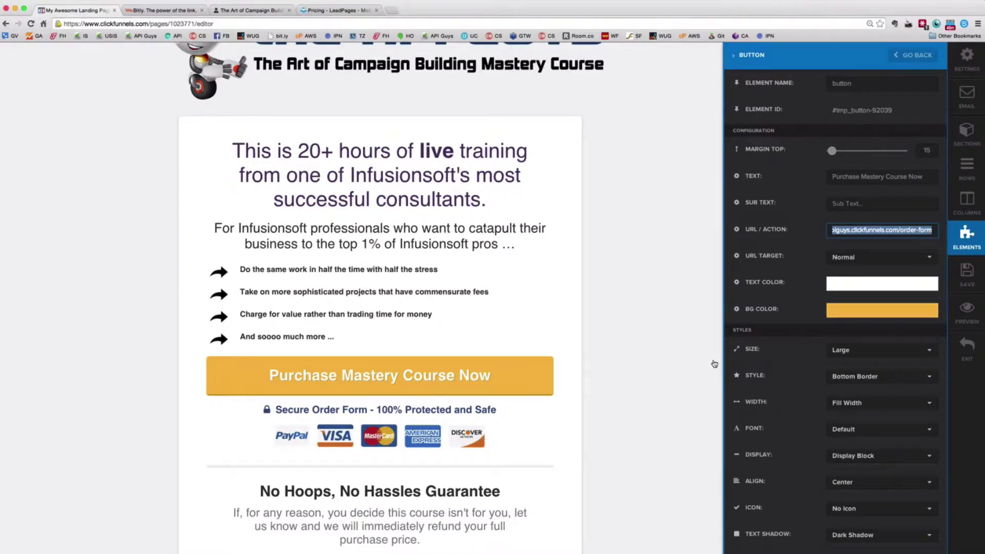
scroll(847, 205, down, 1)
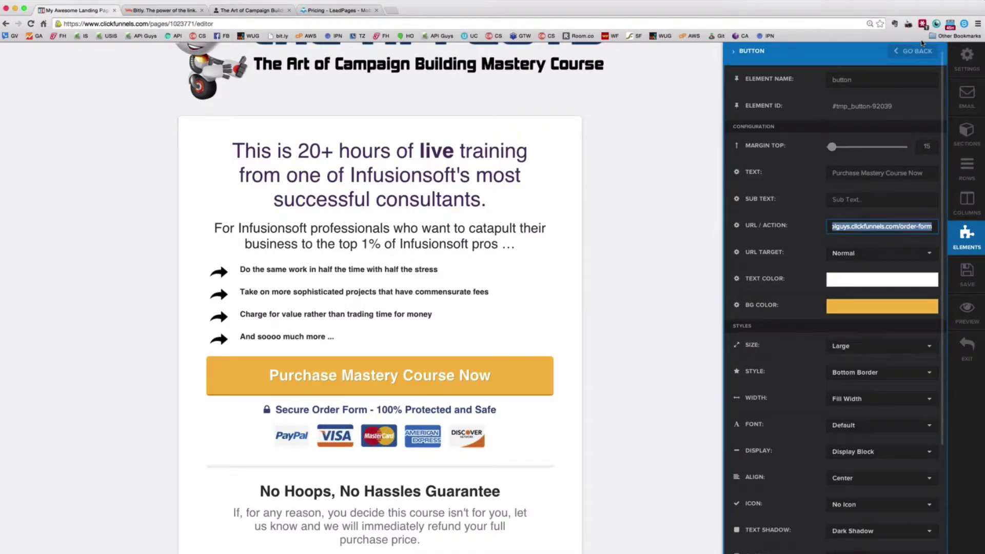
scroll(498, 363, up, 3)
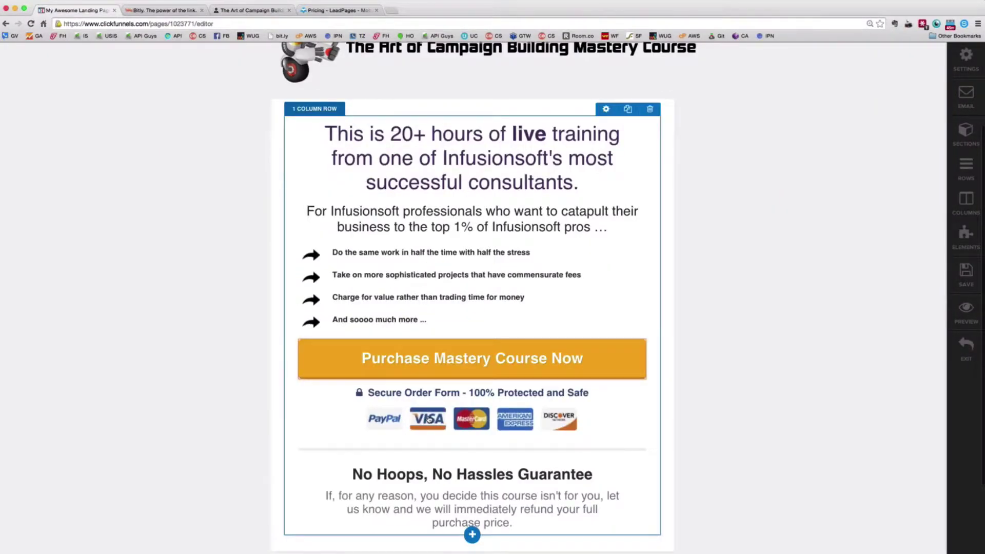
scroll(428, 419, down, 4)
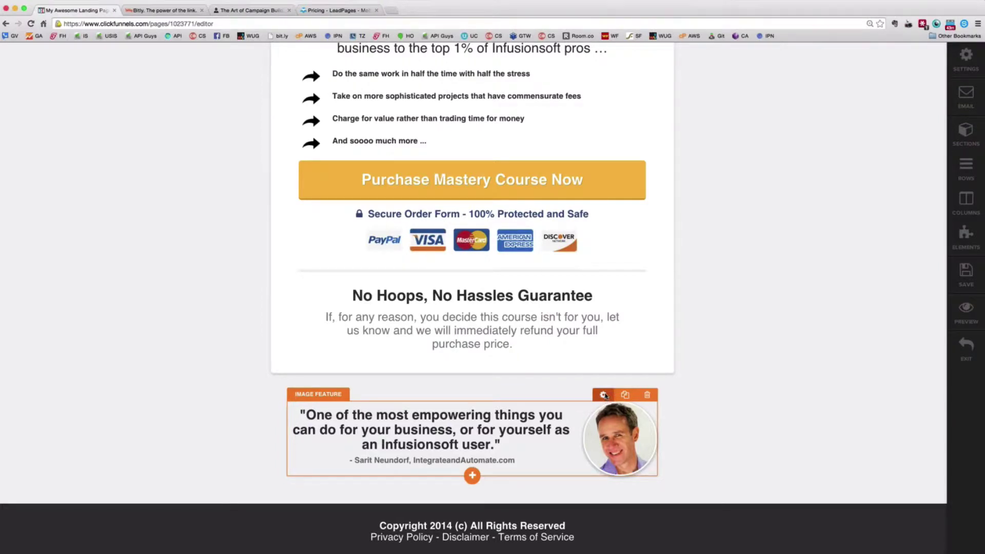
click(603, 394)
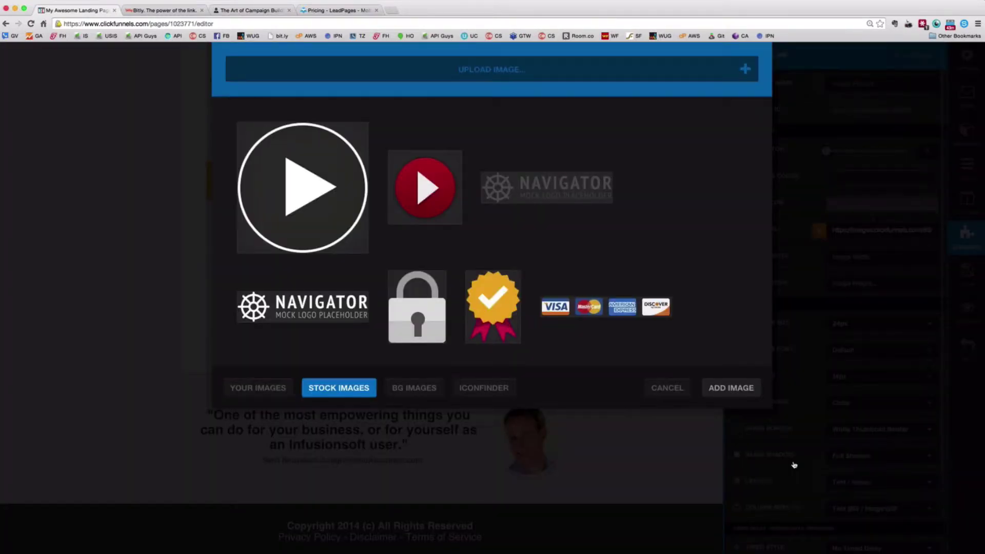
click(667, 388)
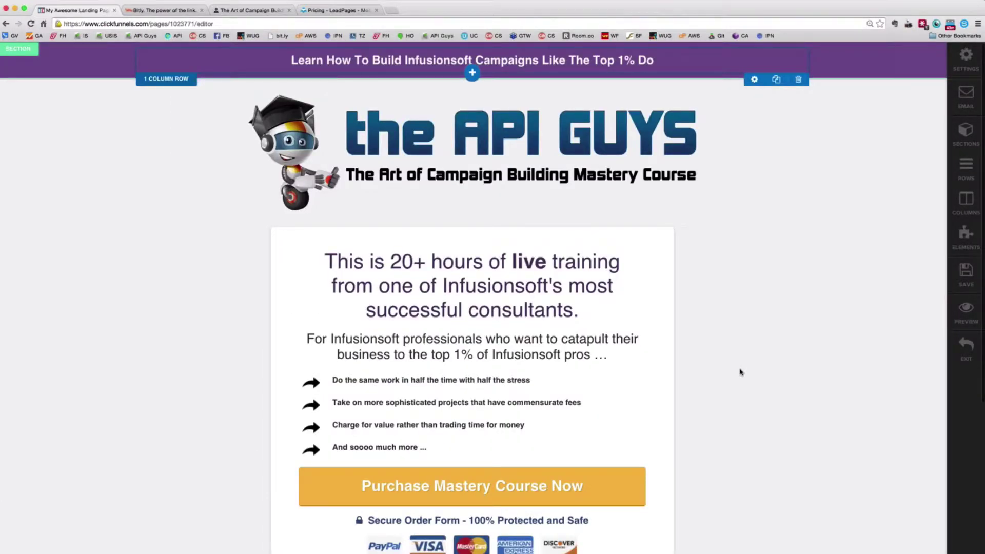
Scroll through the Sales Page from the API Guys banner to the Purchase Mastery Course Now button
scroll(740, 372, down, 2)
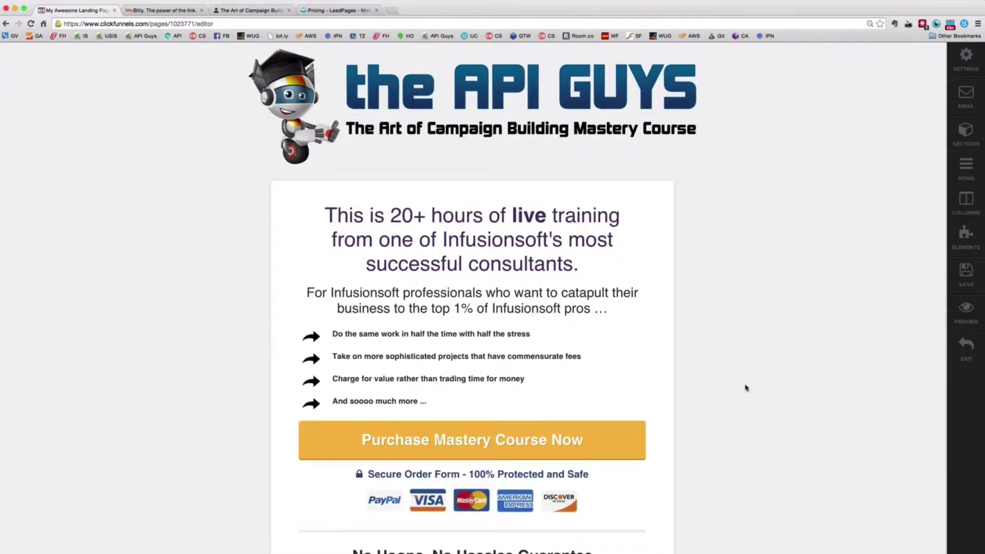
scroll(790, 358, up, 2)
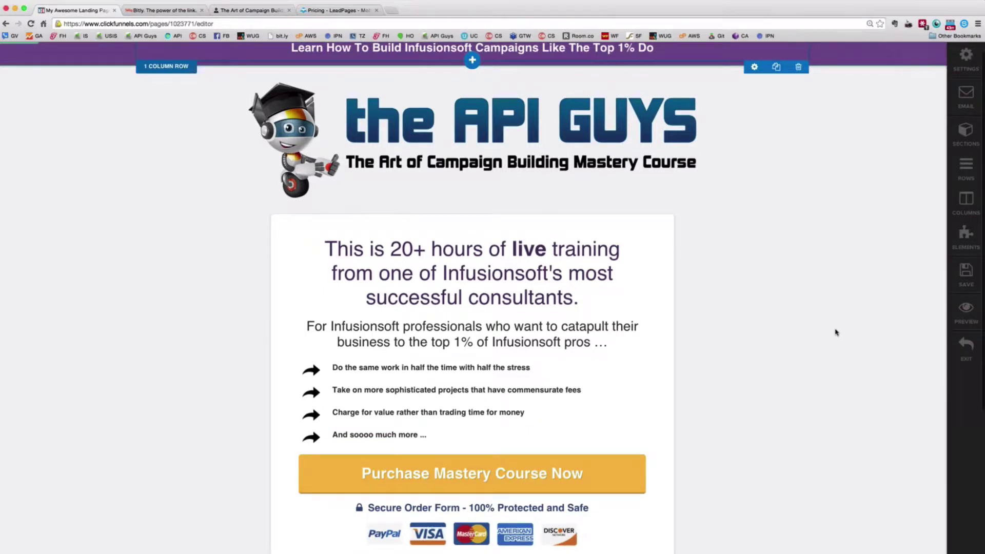
scroll(770, 352, up, 1)
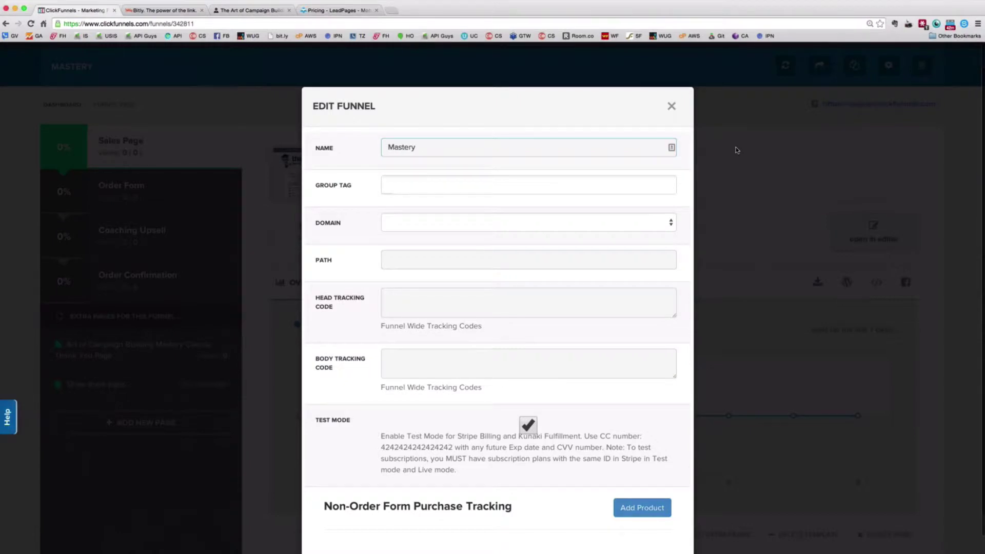
Close Edit Funnel and bring up My Account > Settings in a new browser tab
click(737, 149)
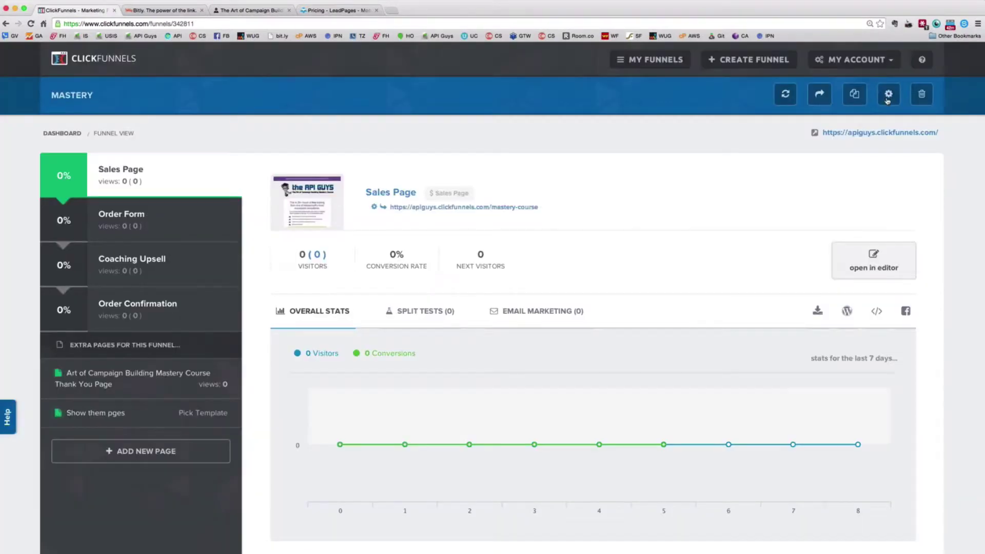
click(890, 61)
double_click(852, 81)
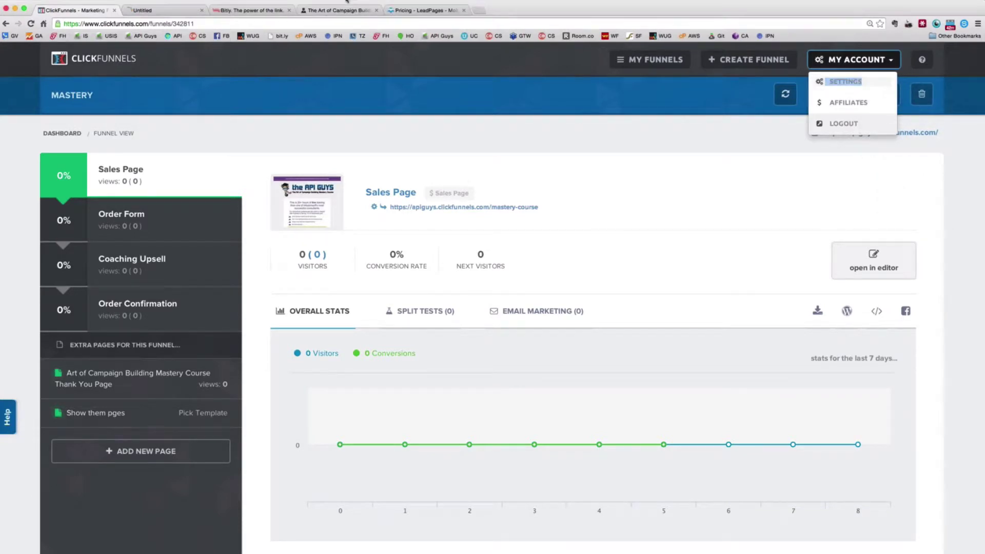
click(175, 12)
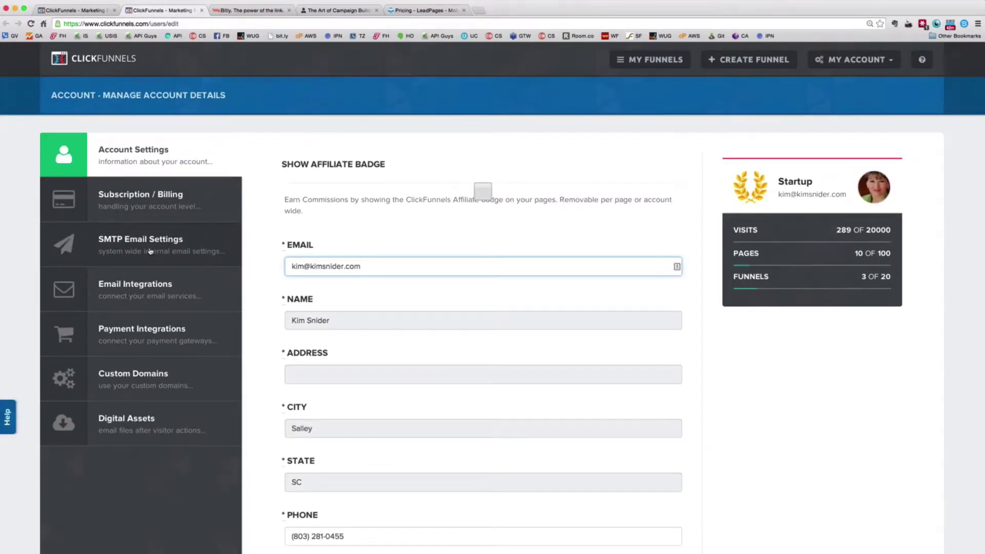
Go from SMTP Email Settings to Email Integrations, listing the Html Form and Infusionsoft Api connections
click(151, 250)
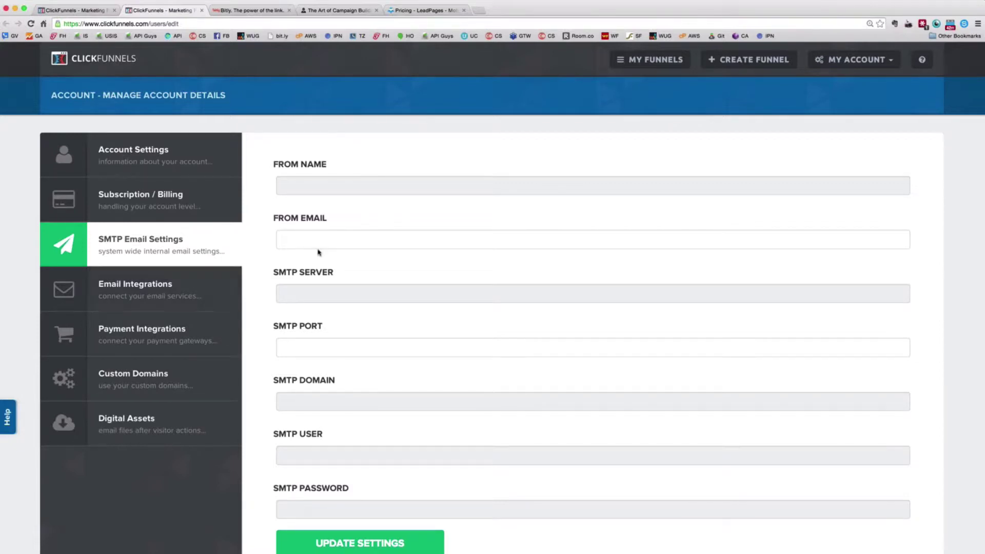
click(167, 286)
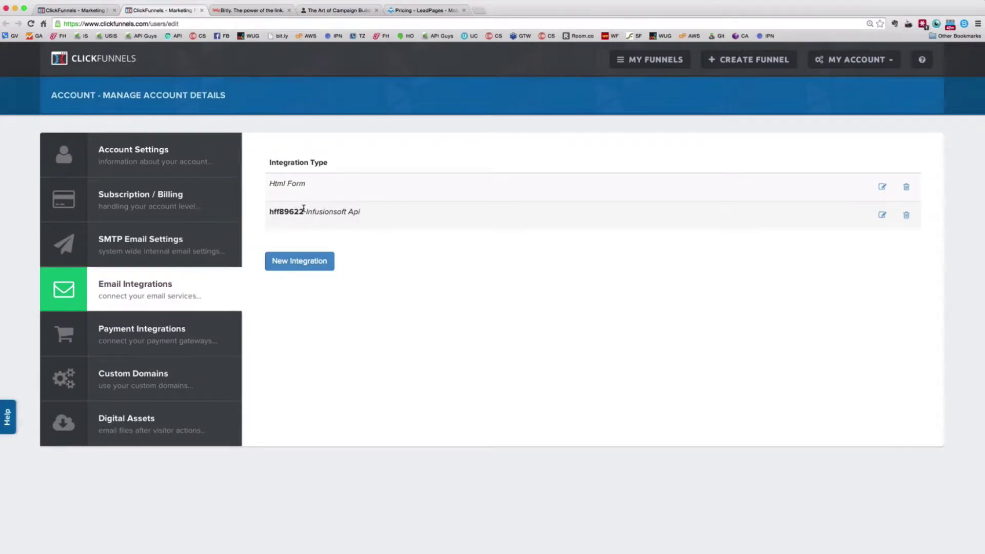
Review Payment Integrations: connected Stripe, plus the Infusionsoft, ClickBank and Taxamo sections
click(164, 333)
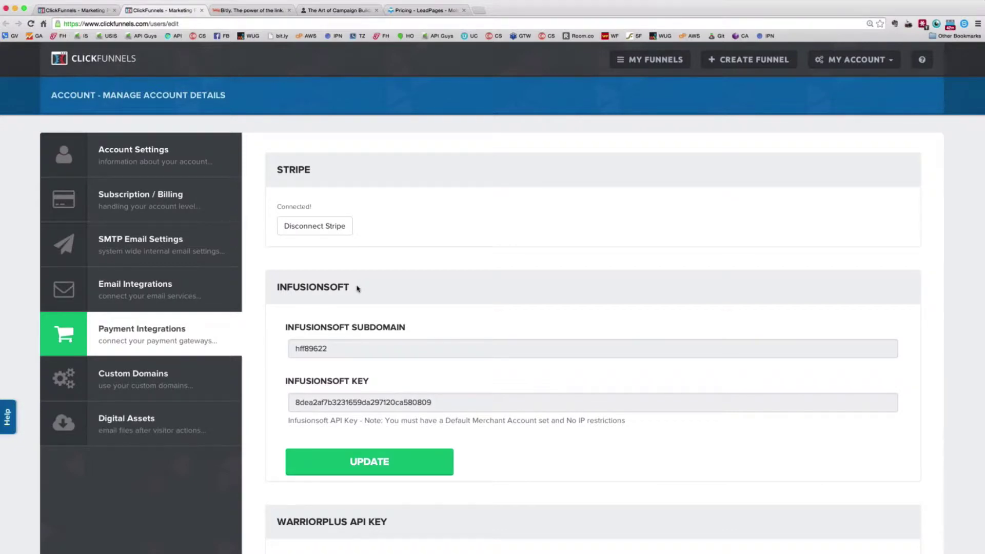
scroll(527, 410, down, 1)
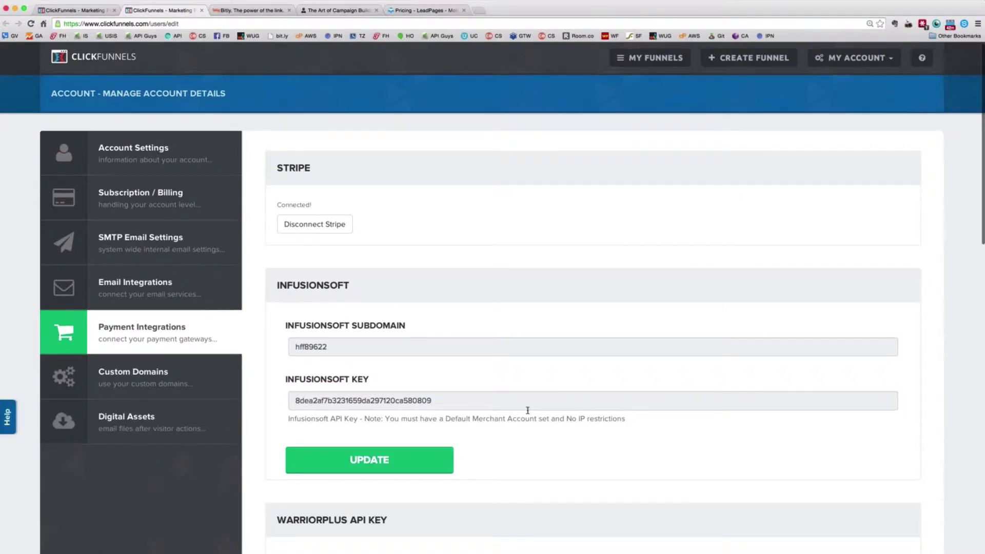
scroll(527, 410, down, 6)
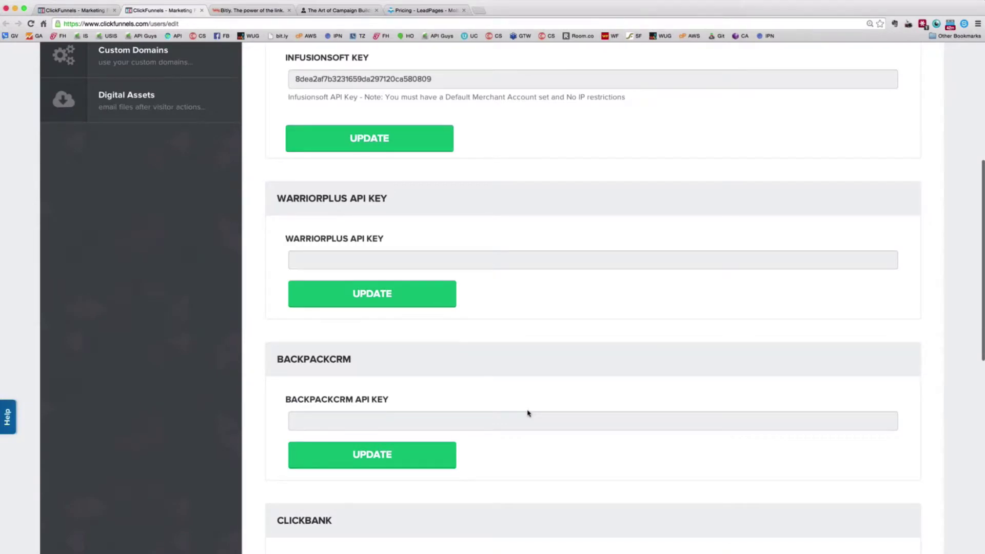
scroll(527, 412, down, 8)
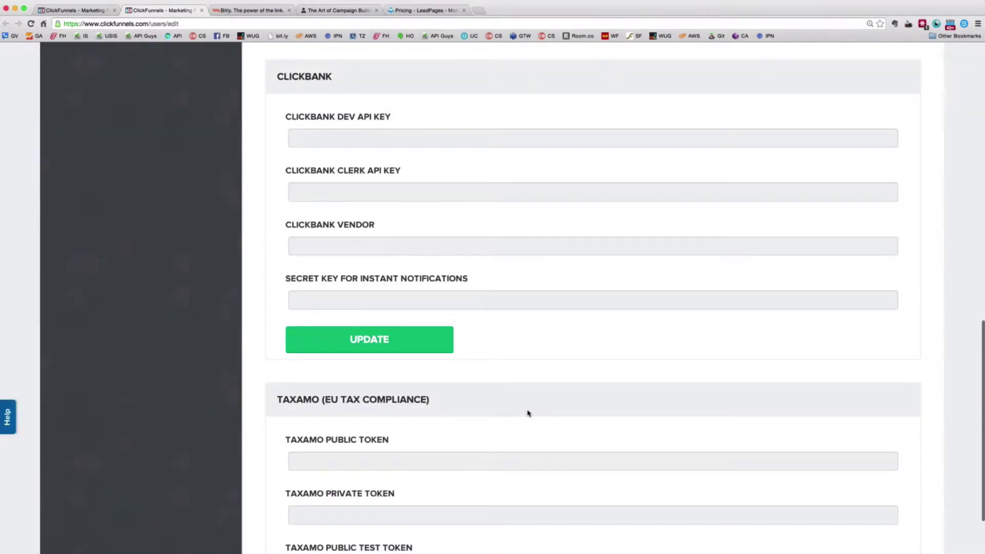
scroll(527, 412, down, 1)
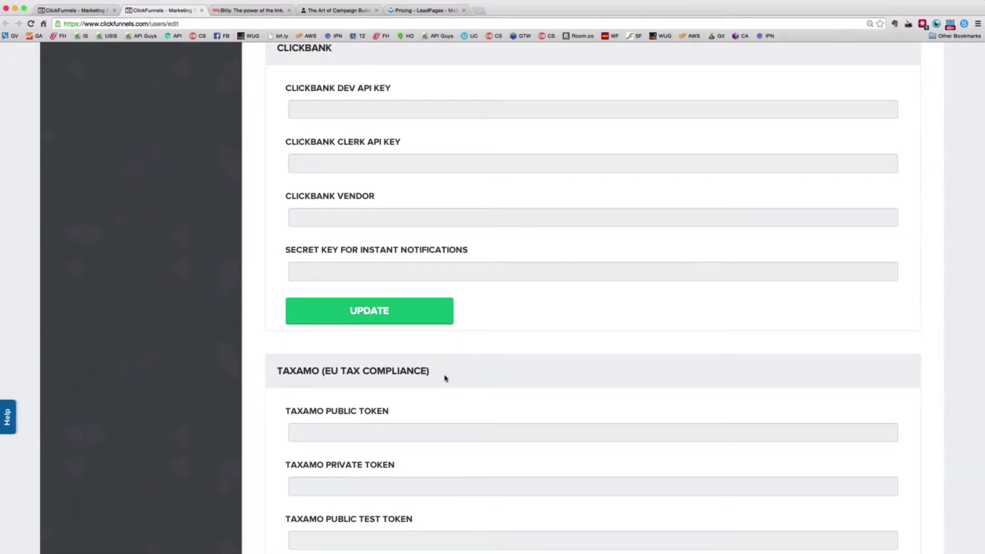
scroll(444, 378, down, 1)
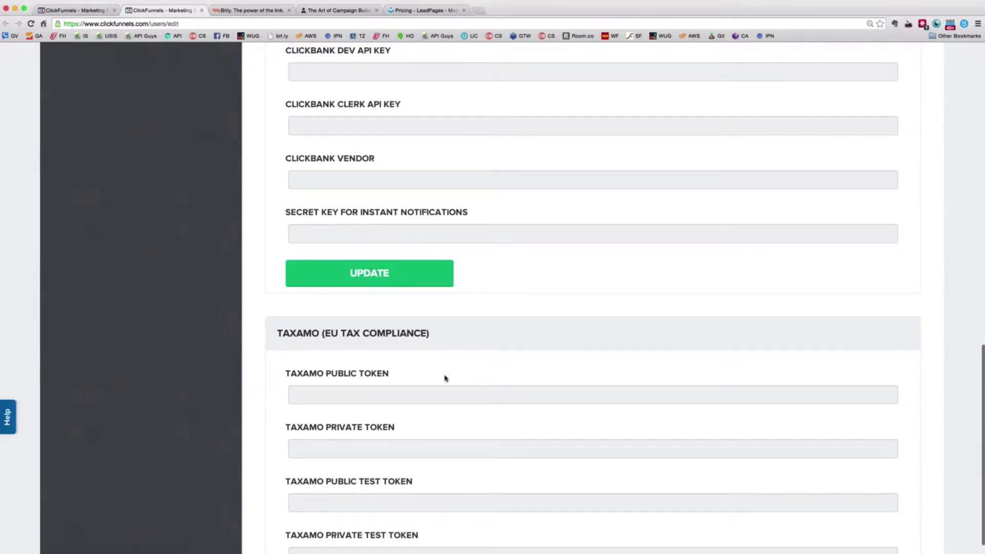
scroll(364, 340, up, 10)
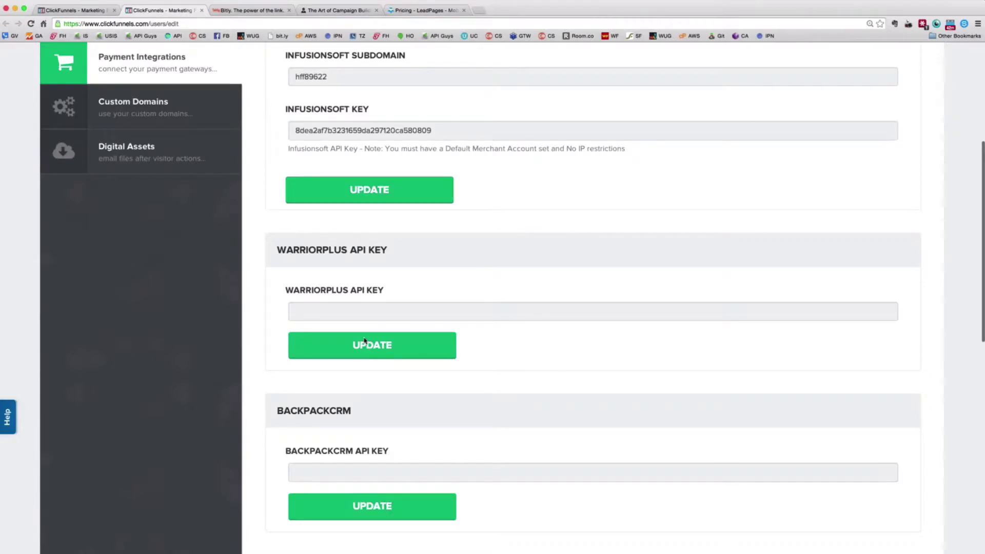
scroll(364, 340, up, 4)
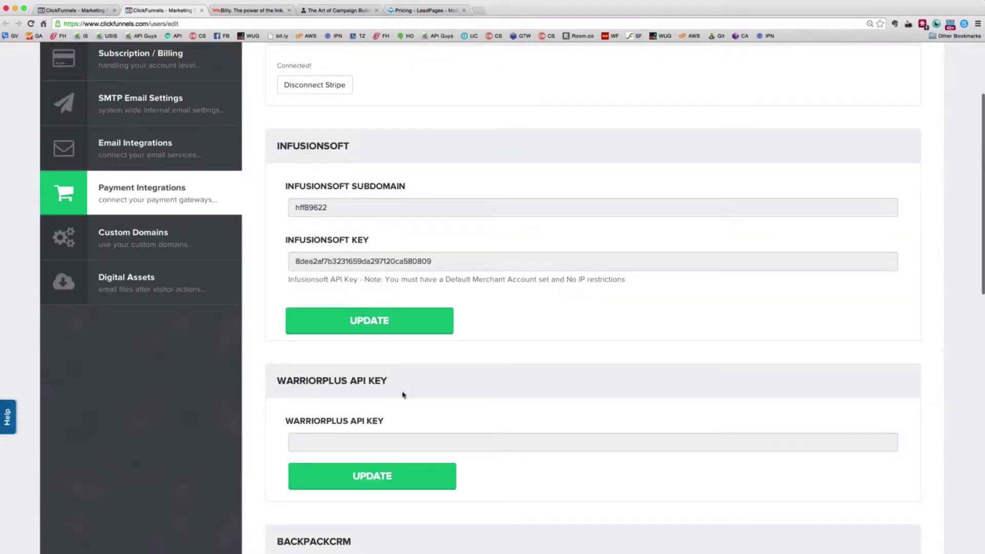
scroll(403, 395, up, 4)
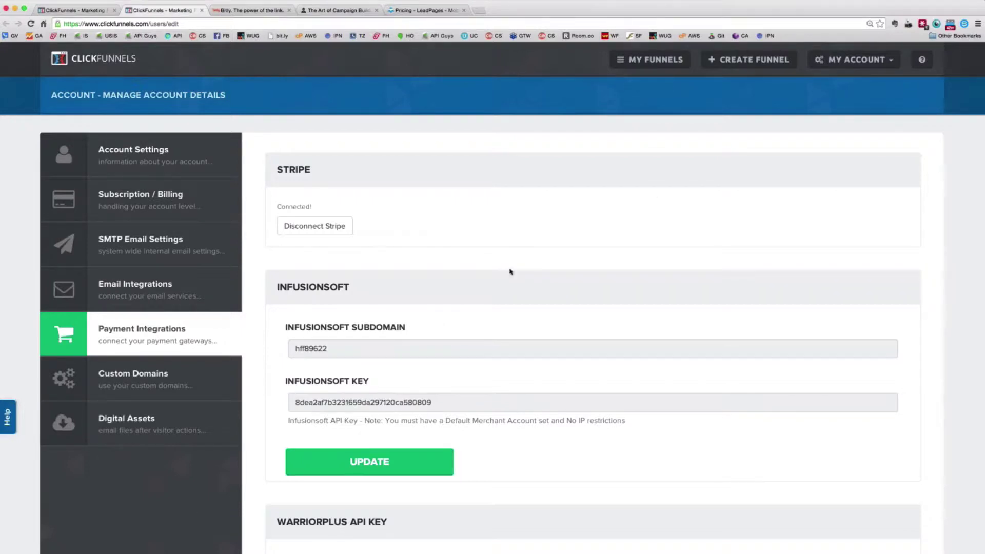
scroll(510, 271, down, 1)
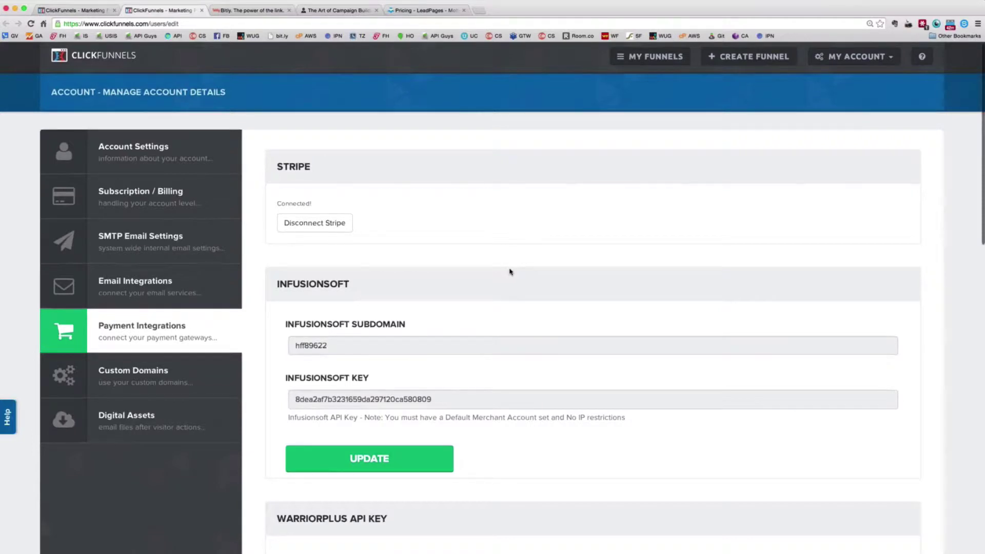
scroll(186, 324, down, 15)
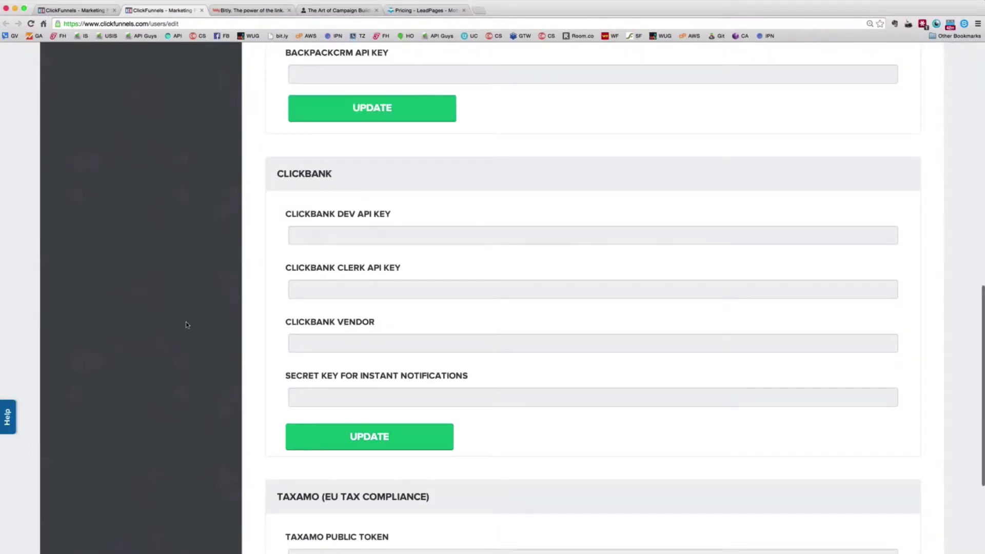
scroll(241, 333, up, 15)
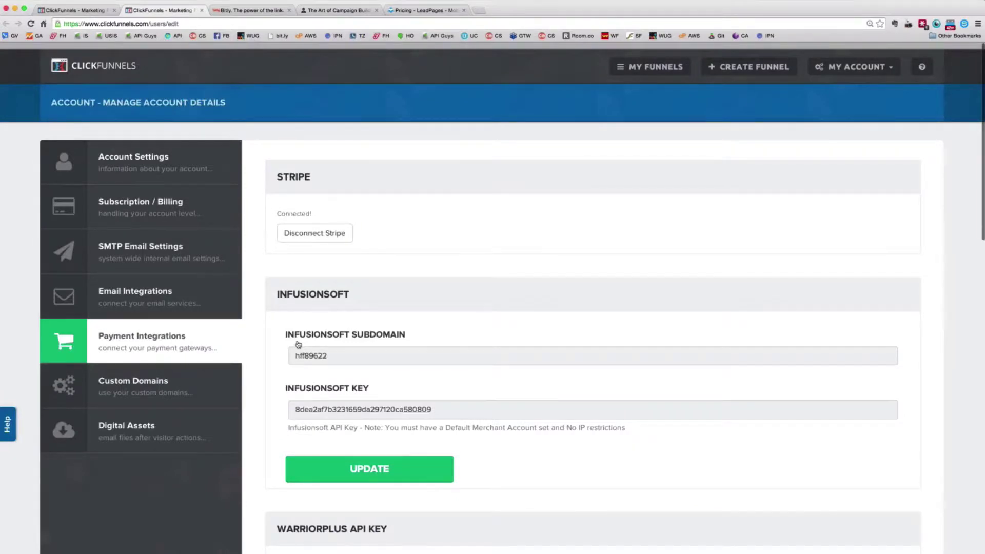
Show the account's Digital Assets table, which has no assets uploaded yet
click(126, 425)
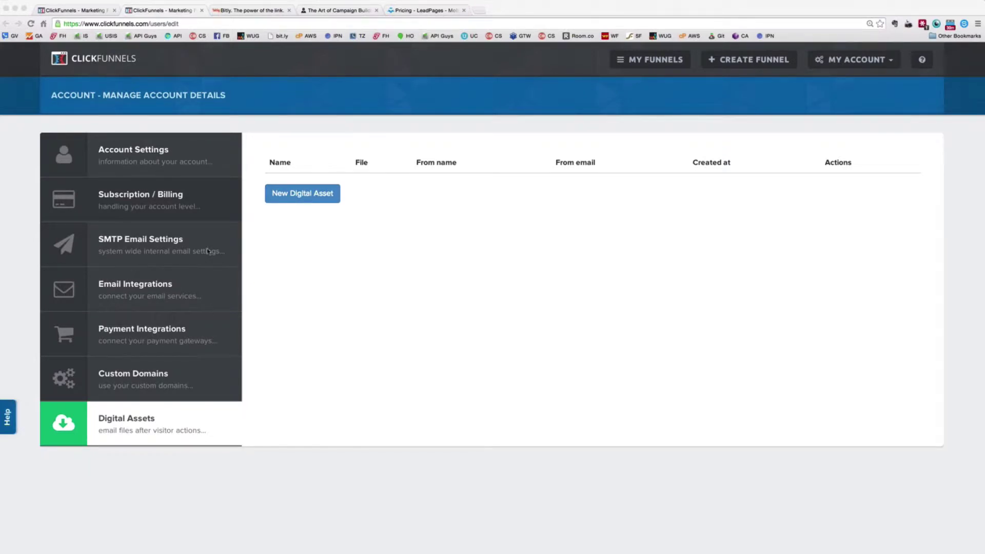
click(476, 16)
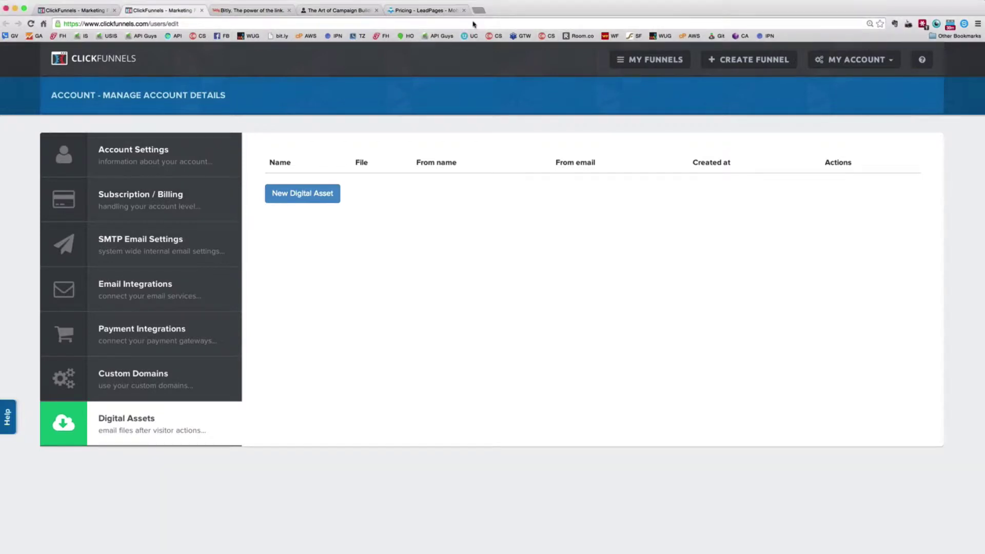
Load stripe.com in a new browser tab, then return to the ClickFunnels Digital Assets page
key(super+t)
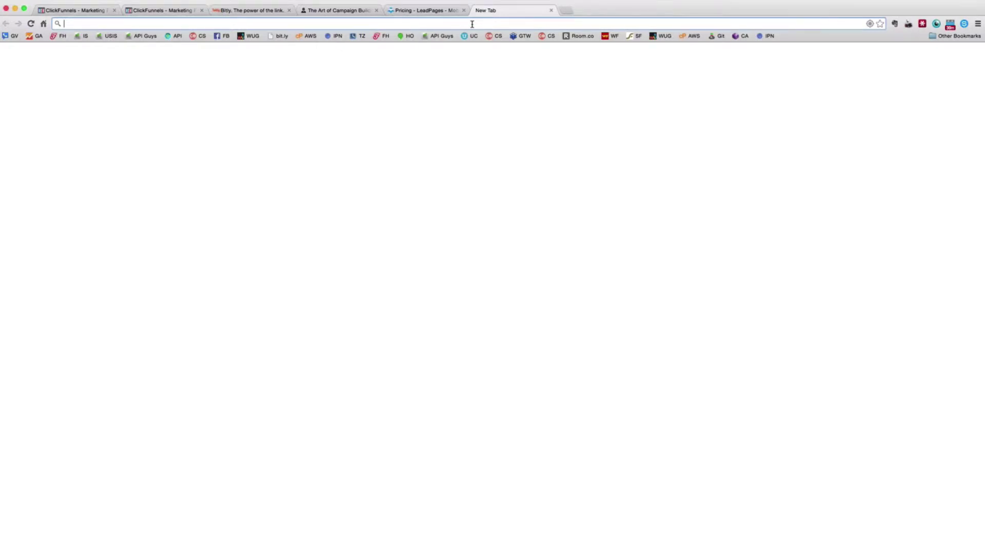
text(stripe.com)
key(Return)
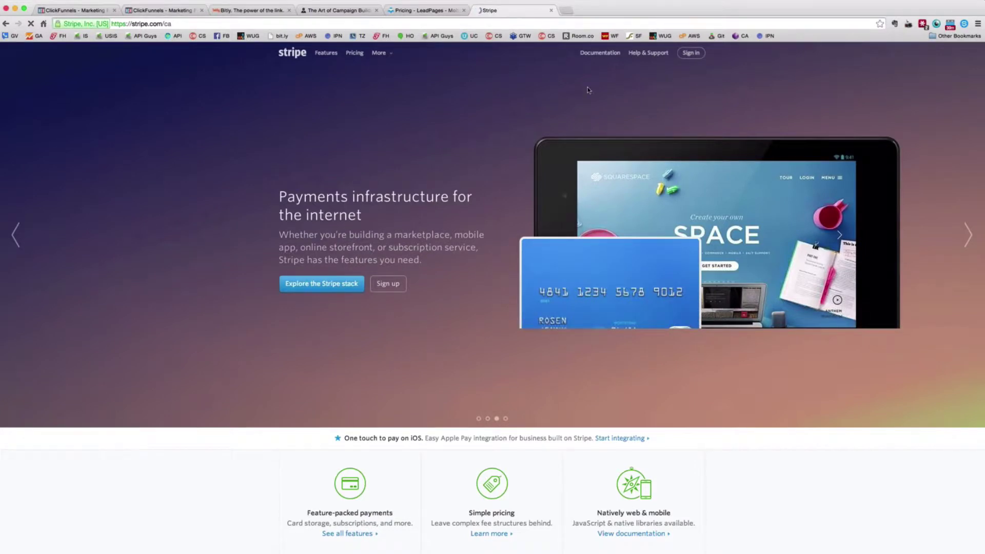
key(super+l)
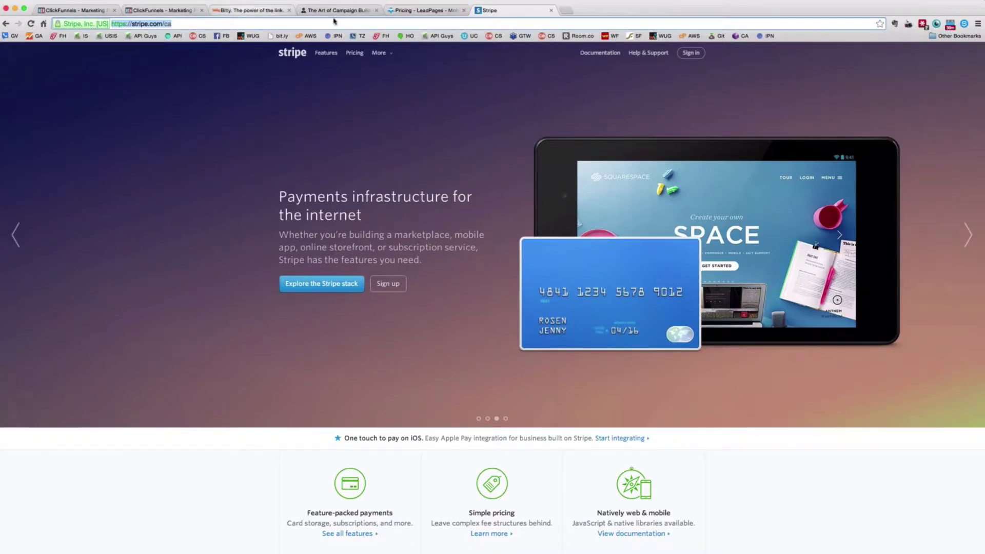
click(148, 14)
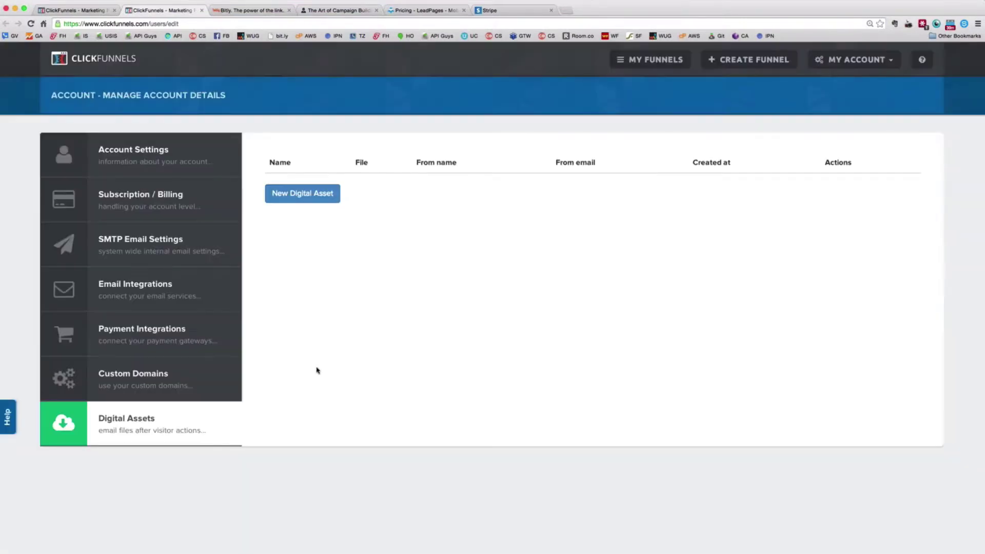
Back in the Mastery funnel, review the Order Form step: 0 visitors, 0% conversion, 1 order
click(139, 58)
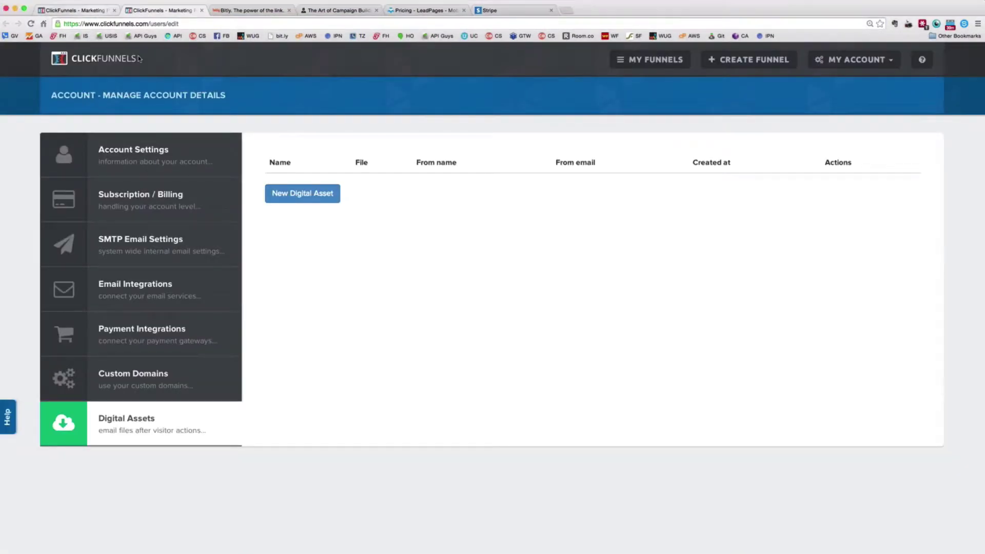
click(77, 10)
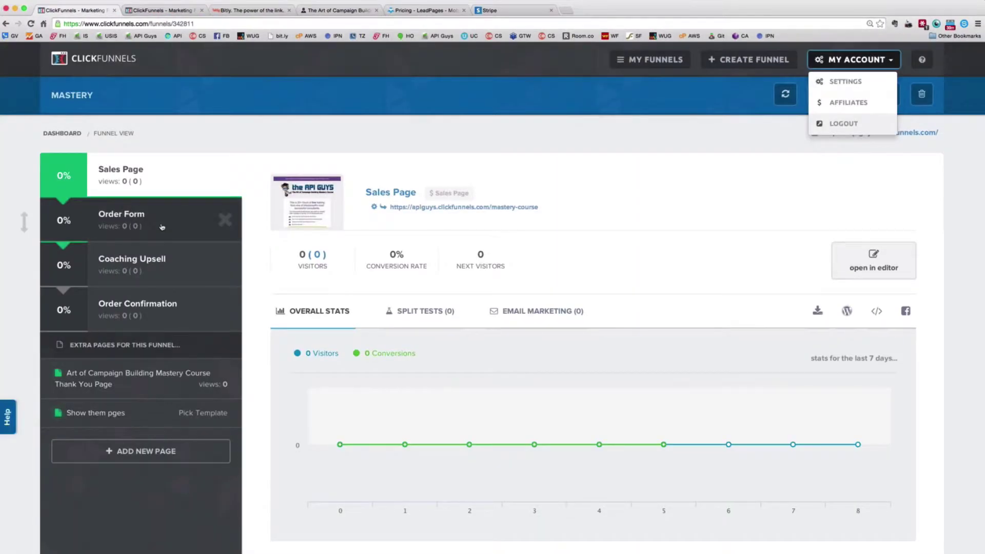
click(162, 227)
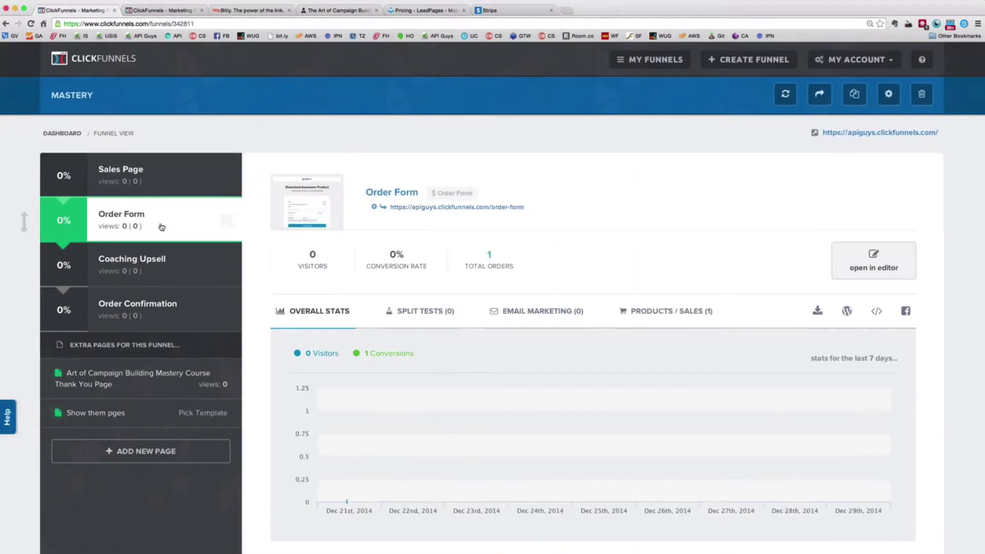
scroll(547, 289, down, 1)
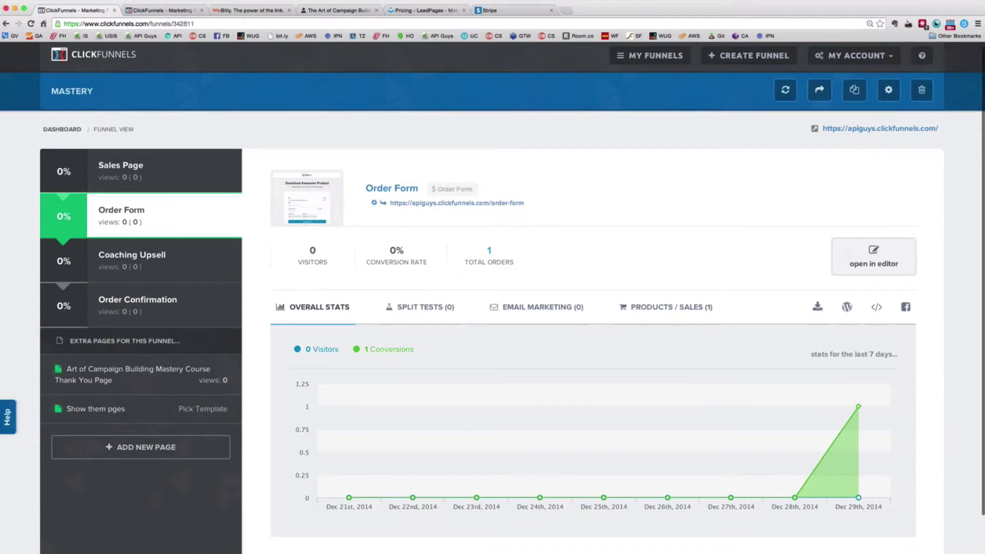
scroll(413, 497, down, 1)
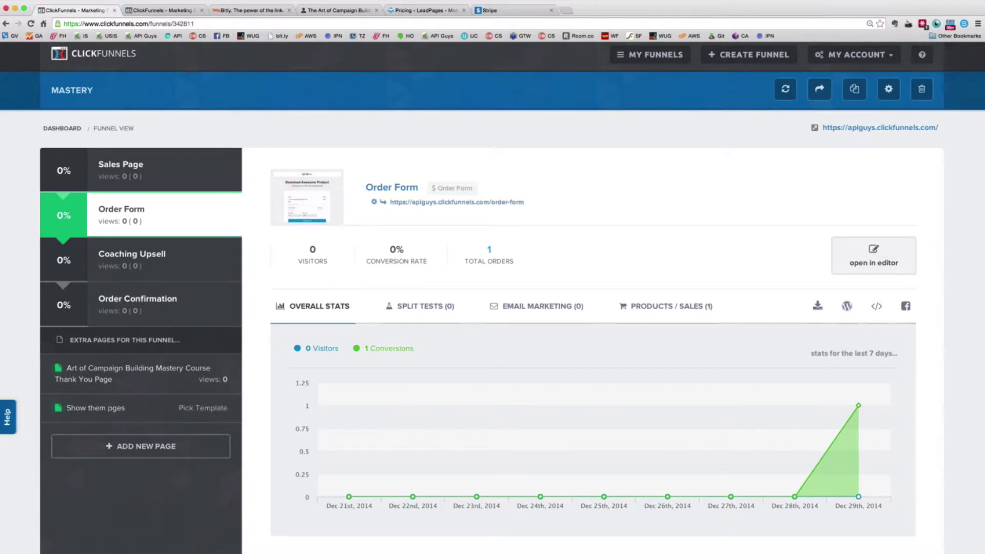
scroll(495, 546, down, 1)
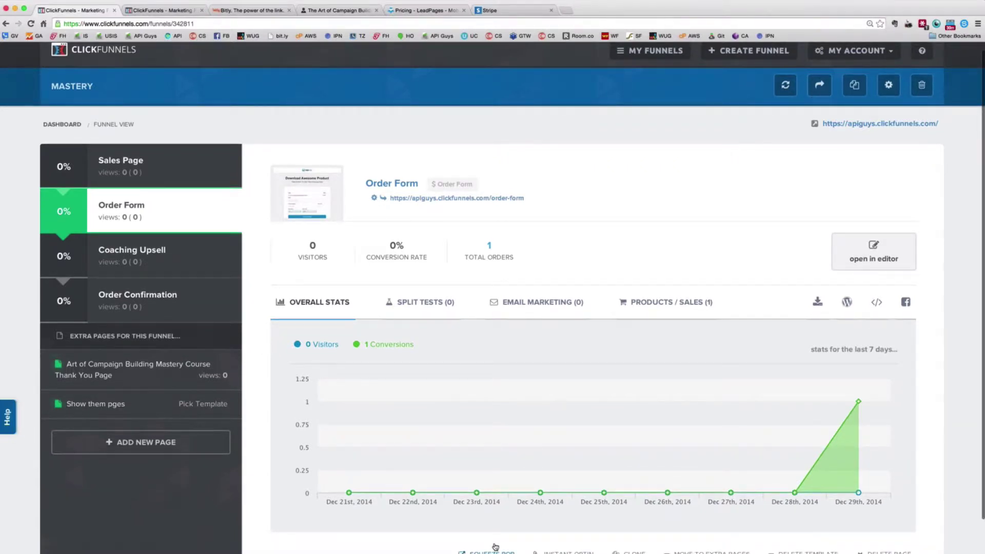
Select the whole Squeeze Pop embed code, then switch to the API Guys $1,000.00 product page
scroll(494, 546, down, 2)
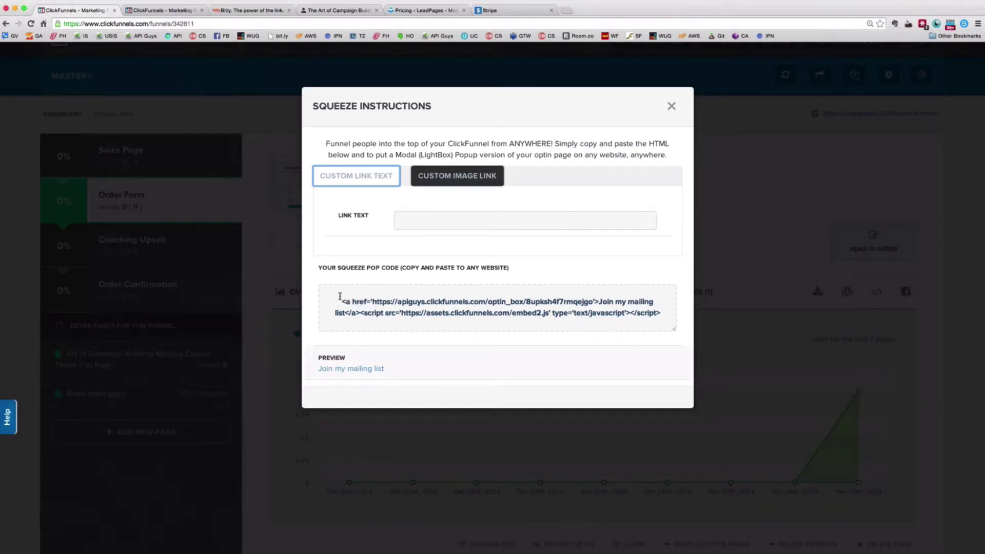
drag(340, 299, 663, 313)
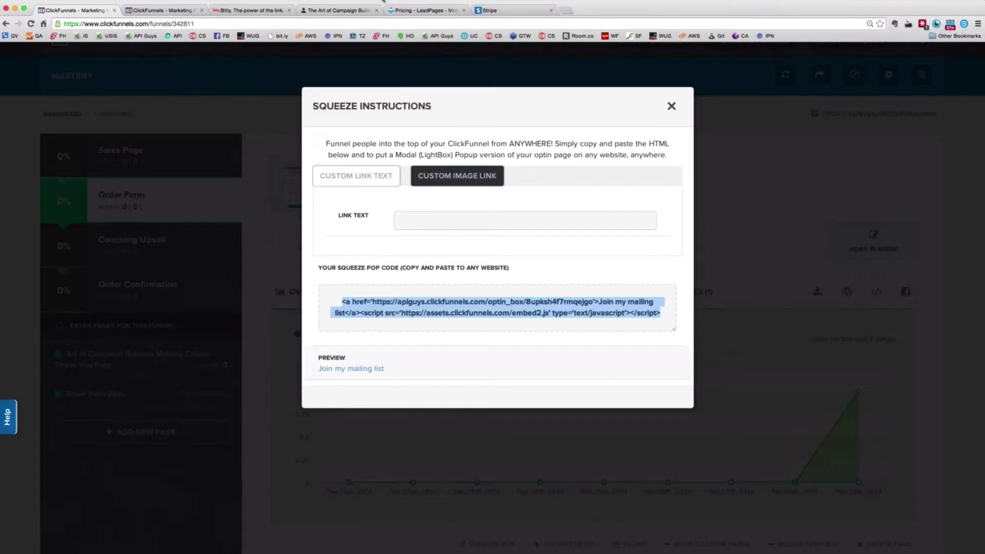
click(345, 12)
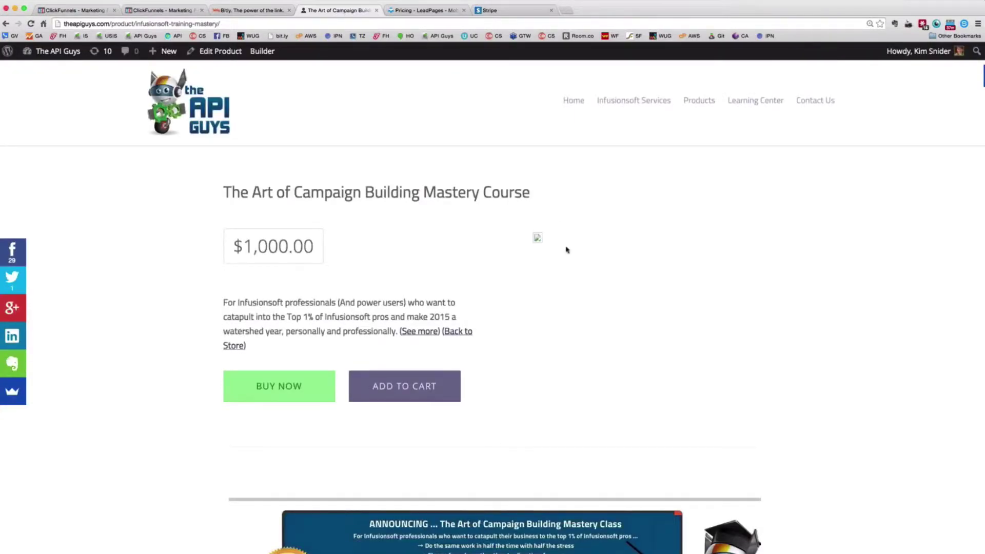
Open the Advanced Merge Field Notation post from the API Guys' Pocket Developer Documentation
mouse_move(754, 100)
click(759, 144)
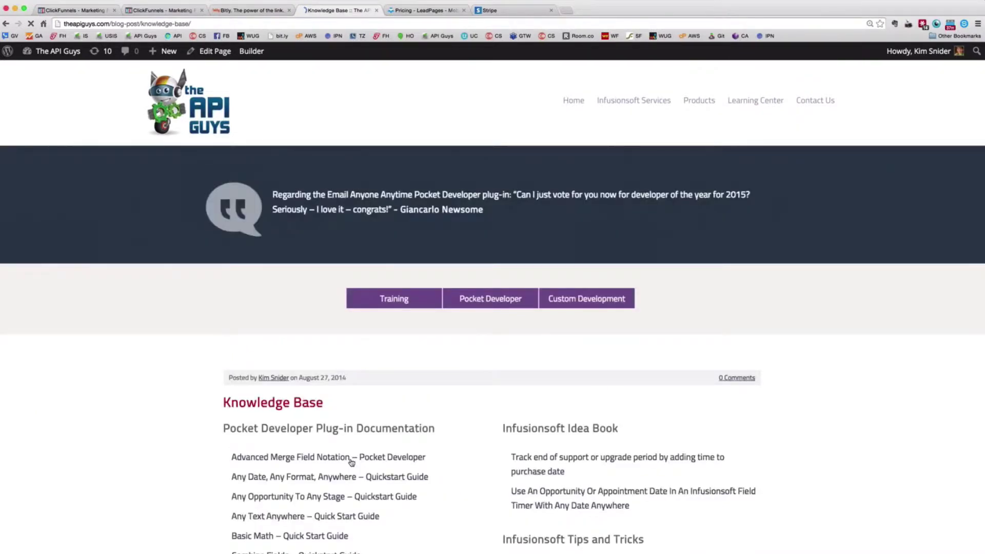
click(352, 462)
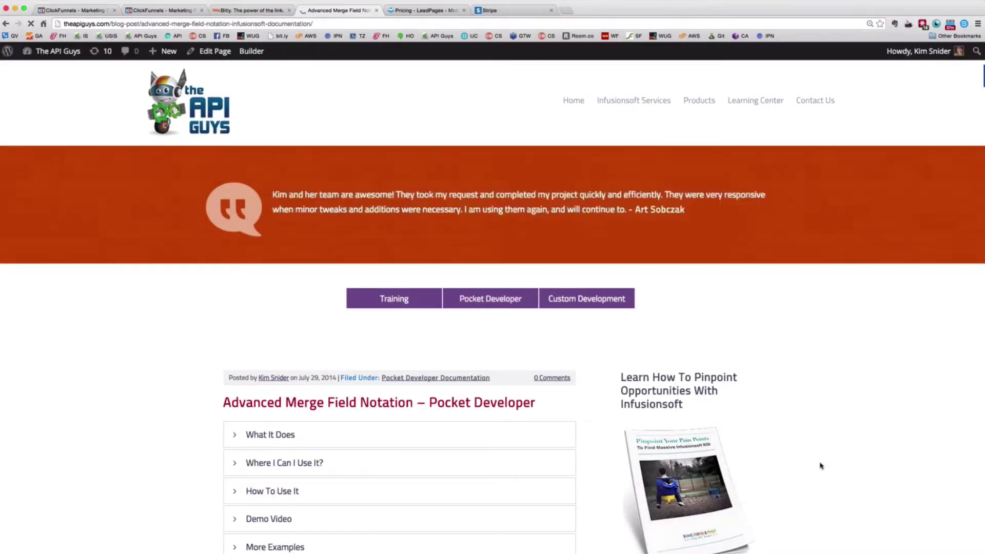
Read through the Advanced Merge Field Notation post, then return to the ClickFunnels tab
scroll(820, 466, down, 3)
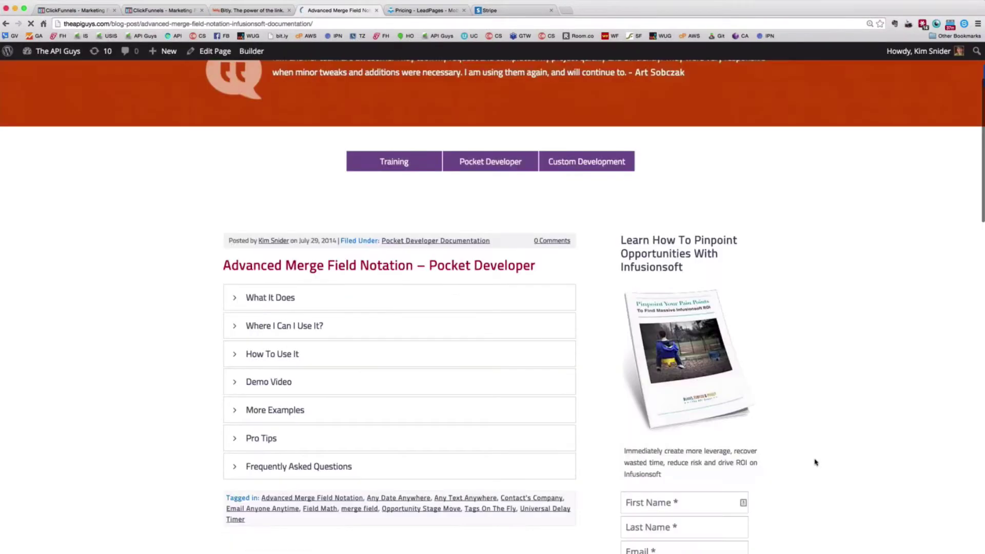
scroll(675, 361, down, 1)
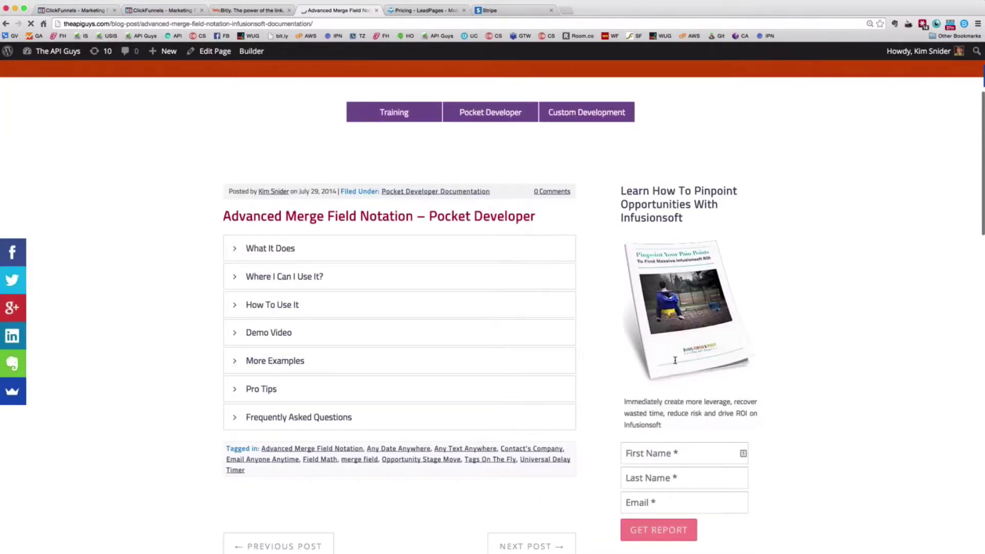
scroll(675, 360, down, 2)
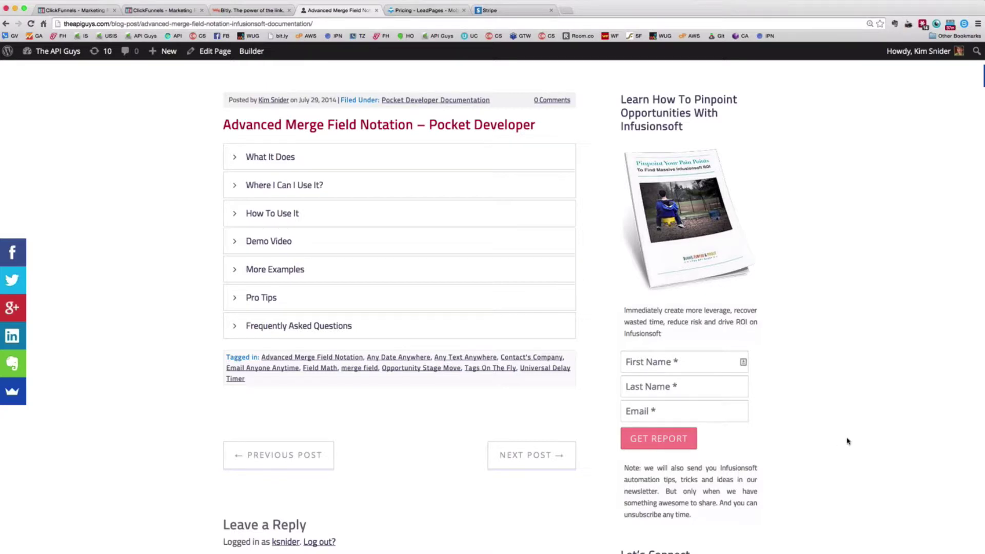
scroll(661, 378, down, 1)
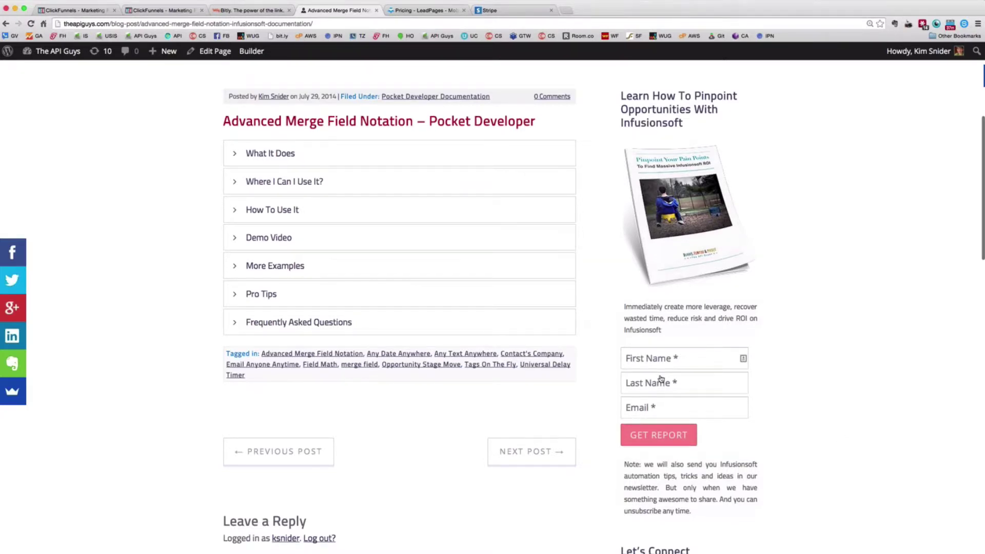
scroll(661, 378, down, 5)
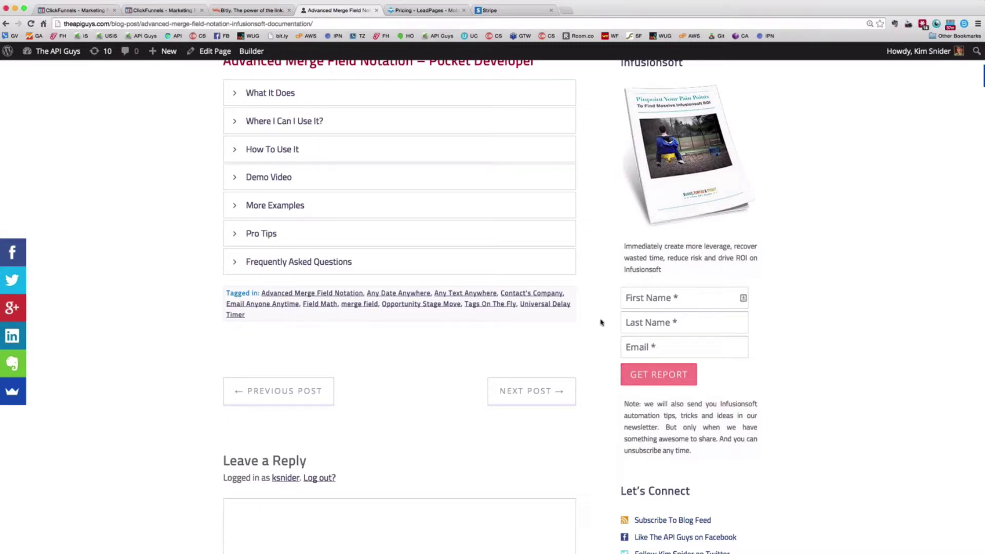
scroll(602, 322, down, 1)
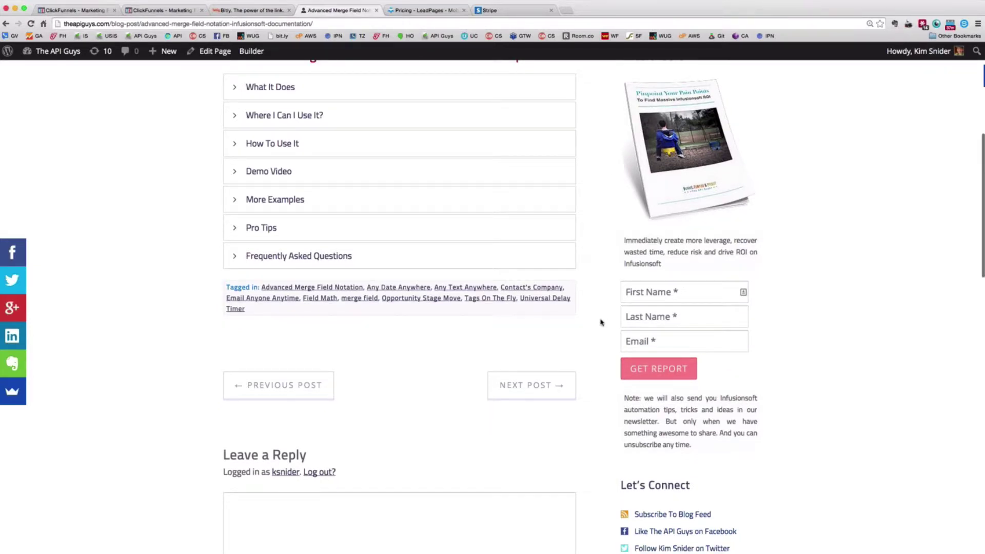
scroll(602, 322, up, 3)
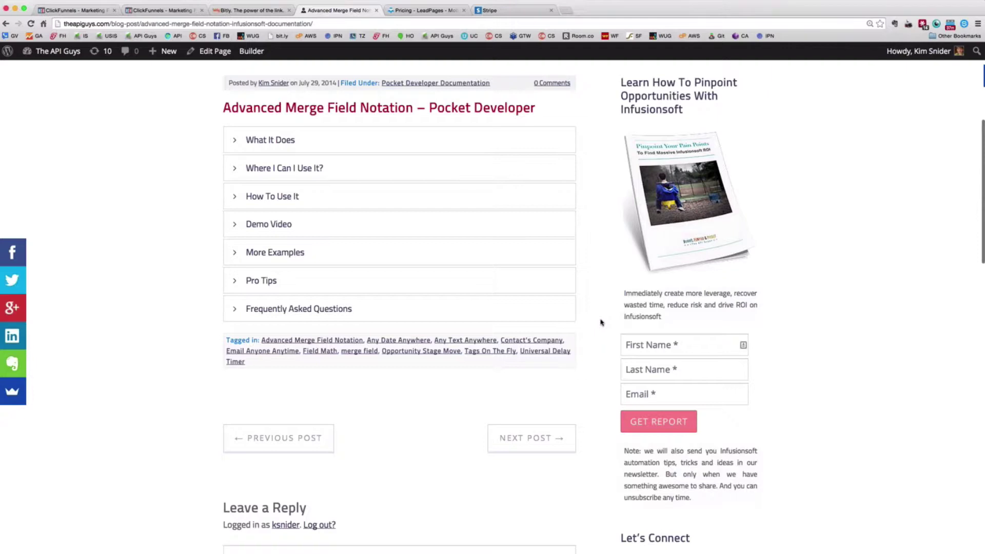
scroll(566, 250, up, 9)
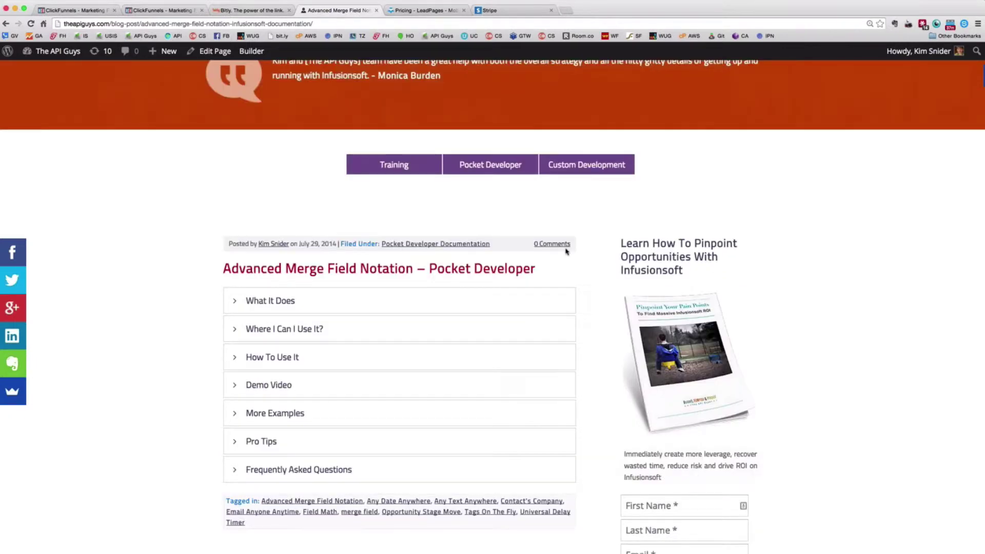
scroll(566, 250, up, 7)
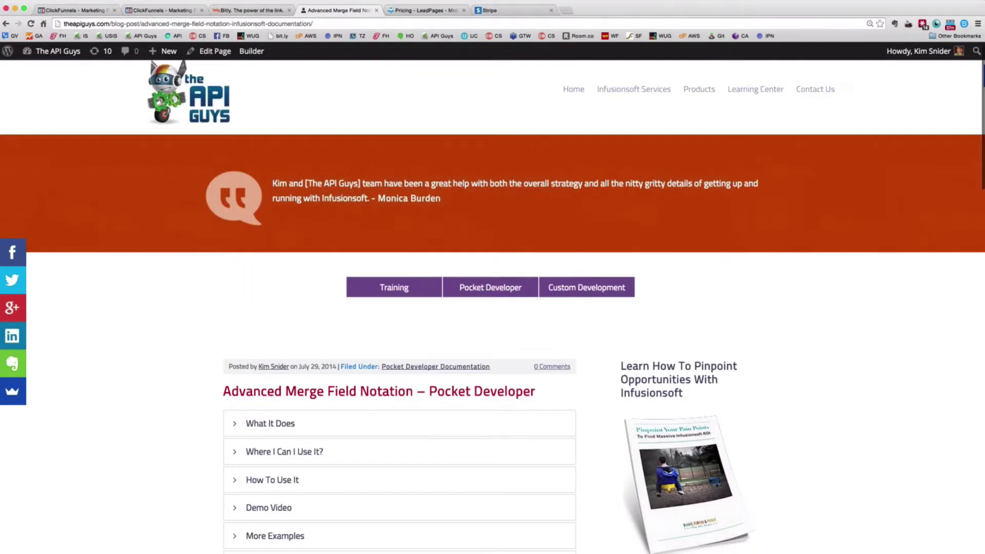
click(96, 11)
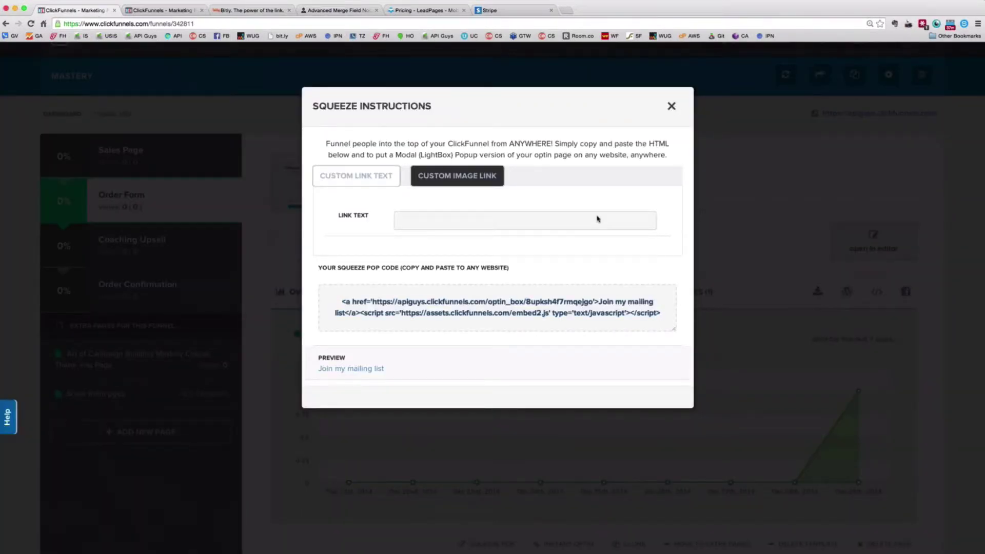
Close the Squeeze Instructions modal and scroll down toward the Instant Optin option
click(295, 312)
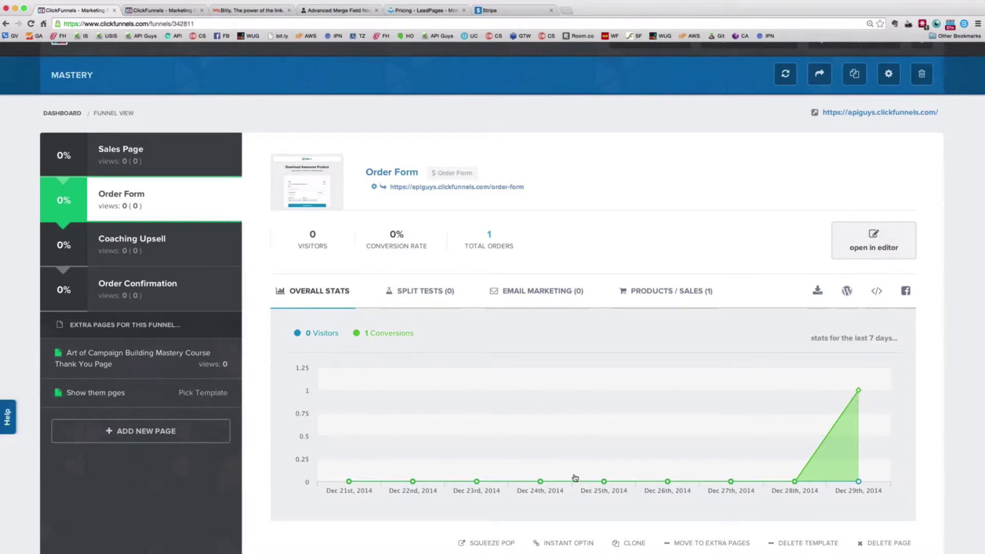
scroll(676, 262, down, 3)
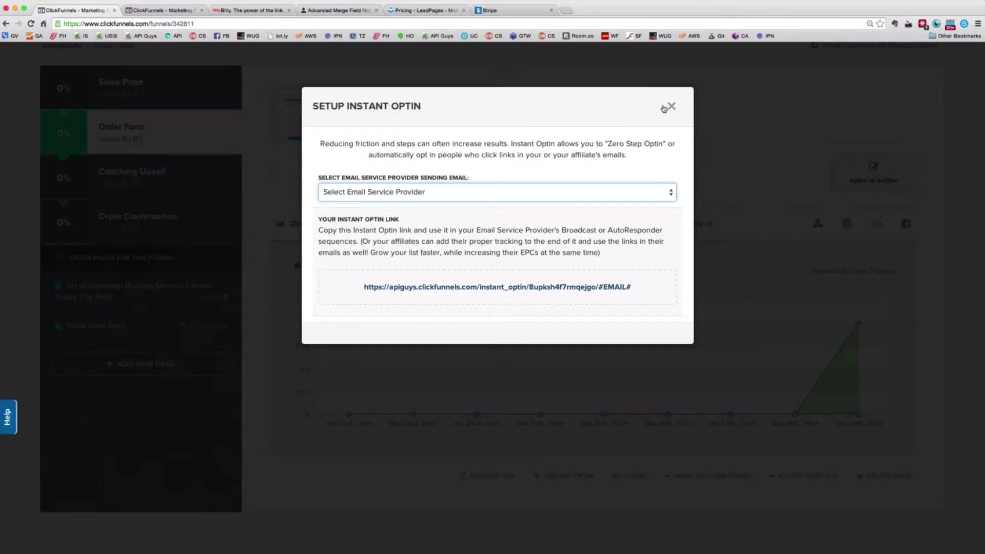
Set Infusionsoft as the Instant Optin email provider and select the generated optin link
click(672, 108)
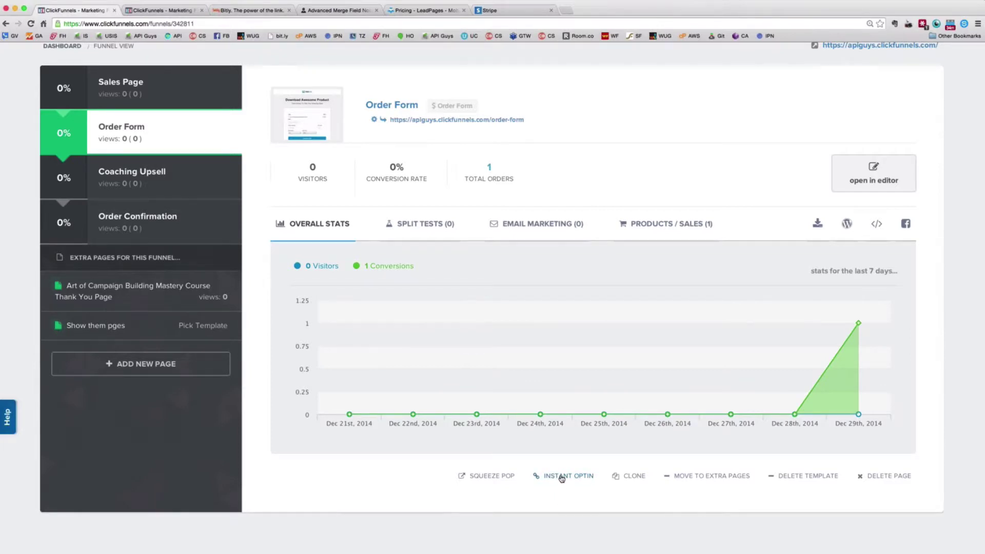
click(562, 477)
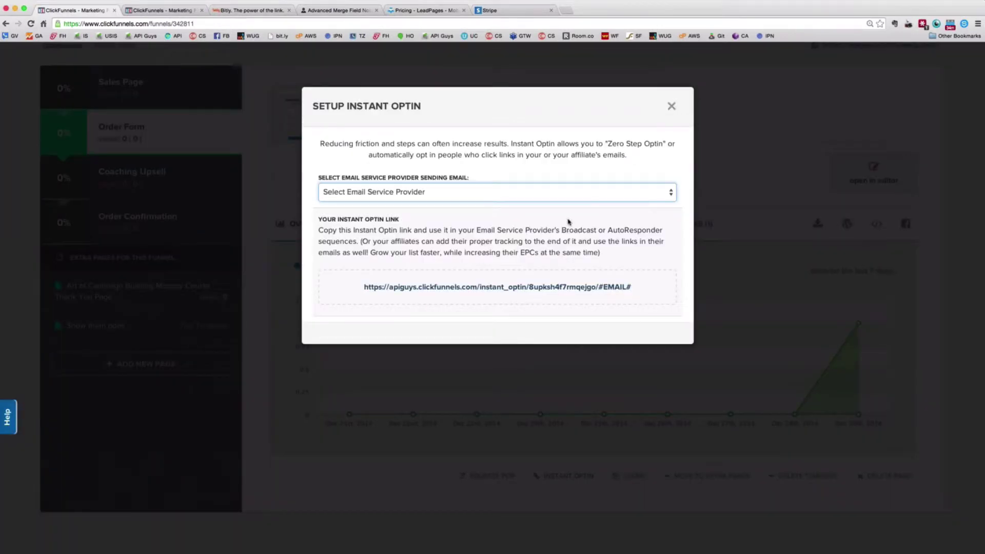
click(589, 193)
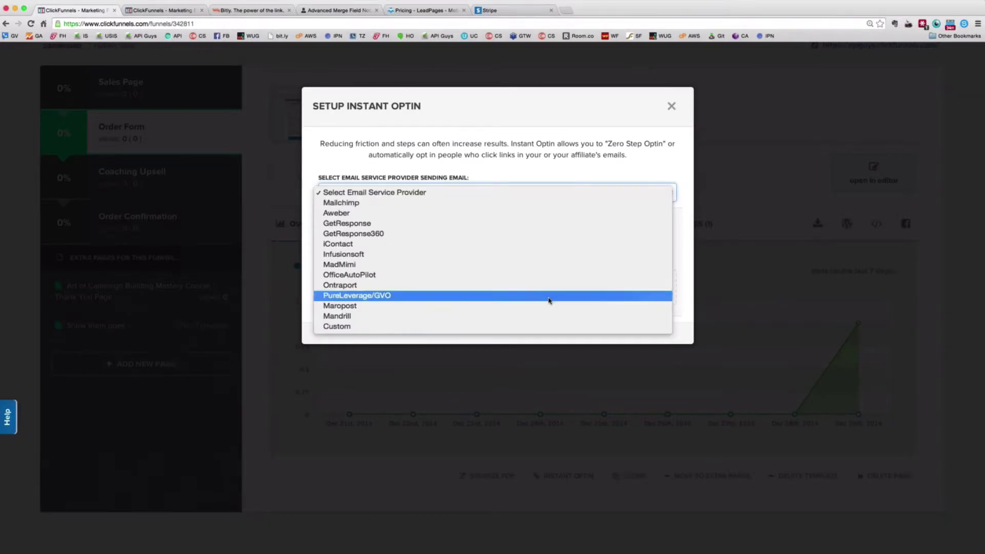
click(543, 255)
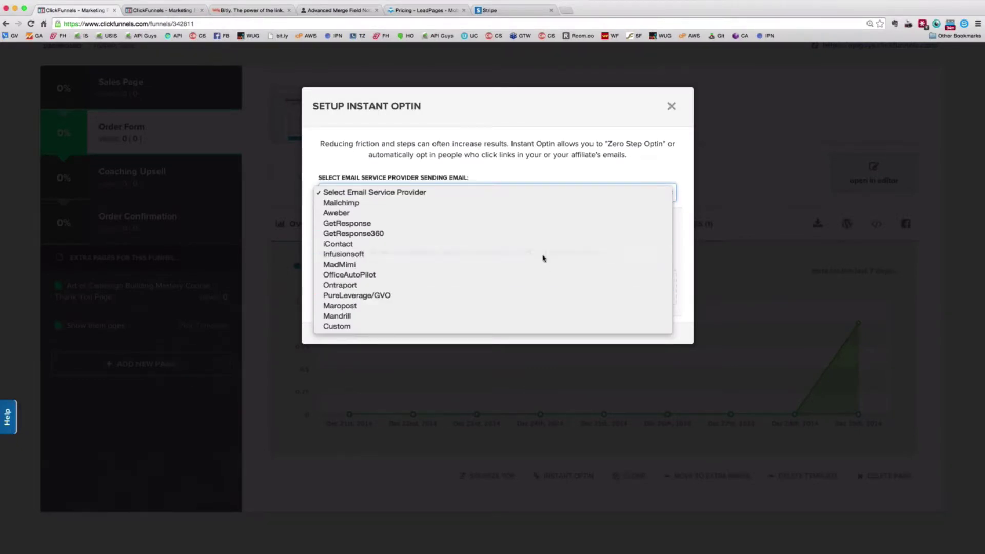
drag(642, 286, 351, 286)
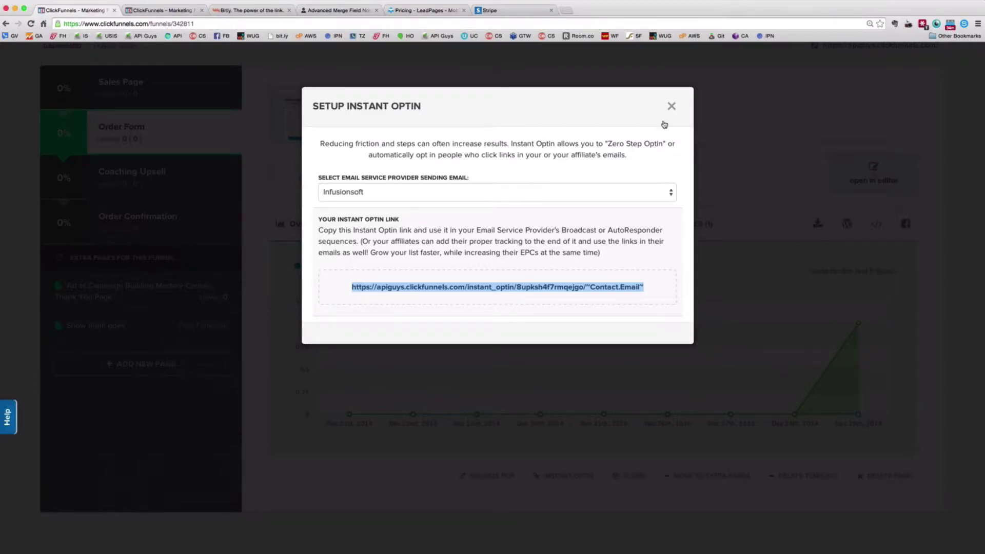
Close the Instant Optin dialog and return to the top of the Order Form stats
click(671, 106)
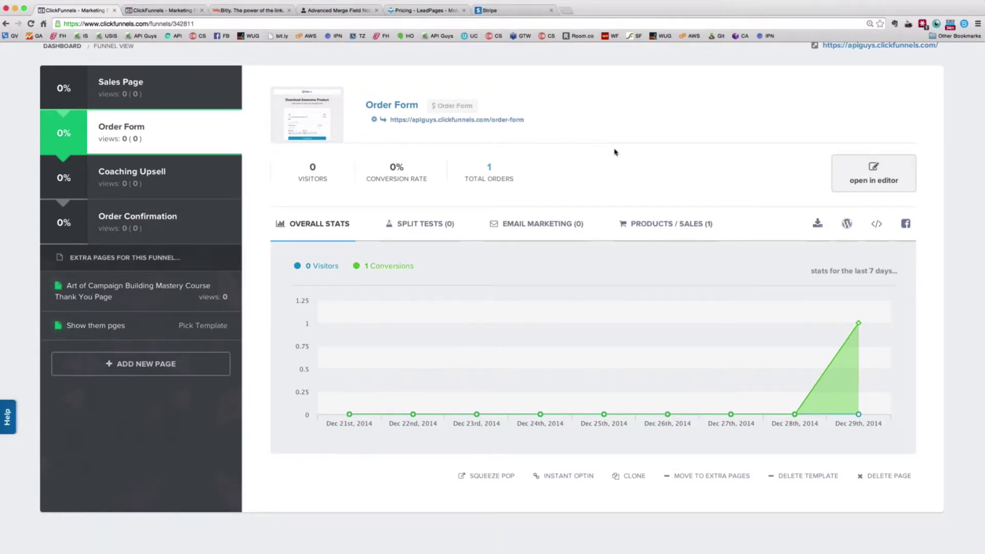
scroll(827, 257, up, 1)
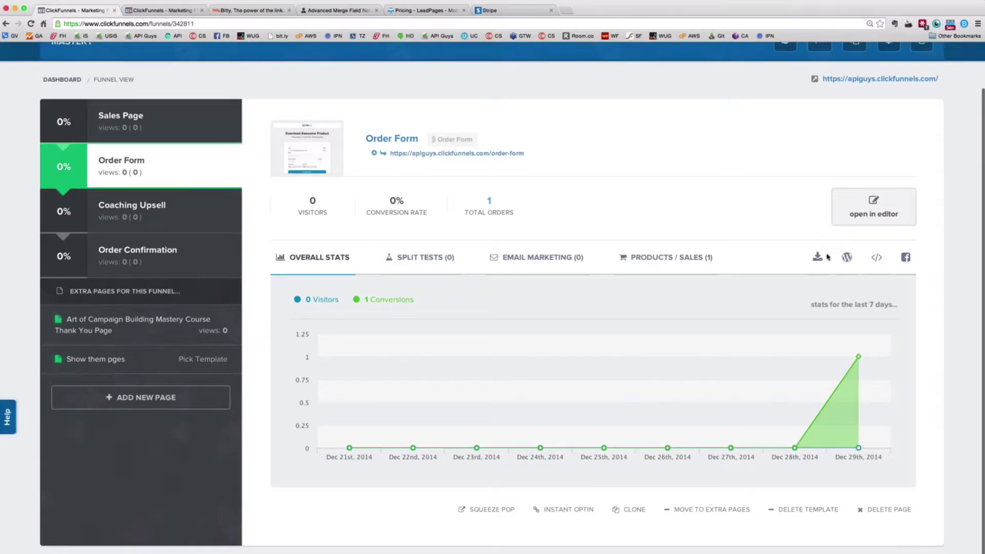
scroll(841, 259, up, 2)
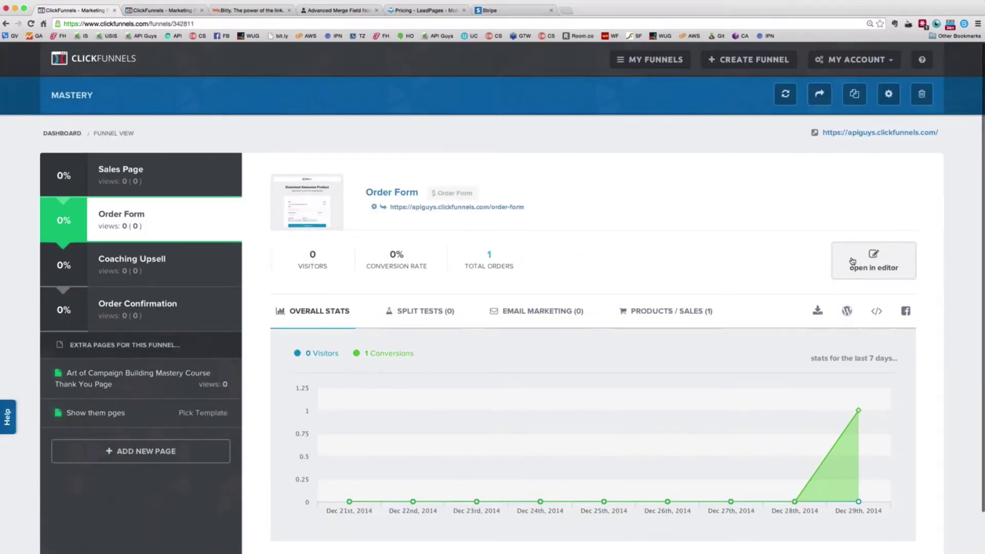
Open the Order Form page in the editor and start a blank new browser tab
click(852, 261)
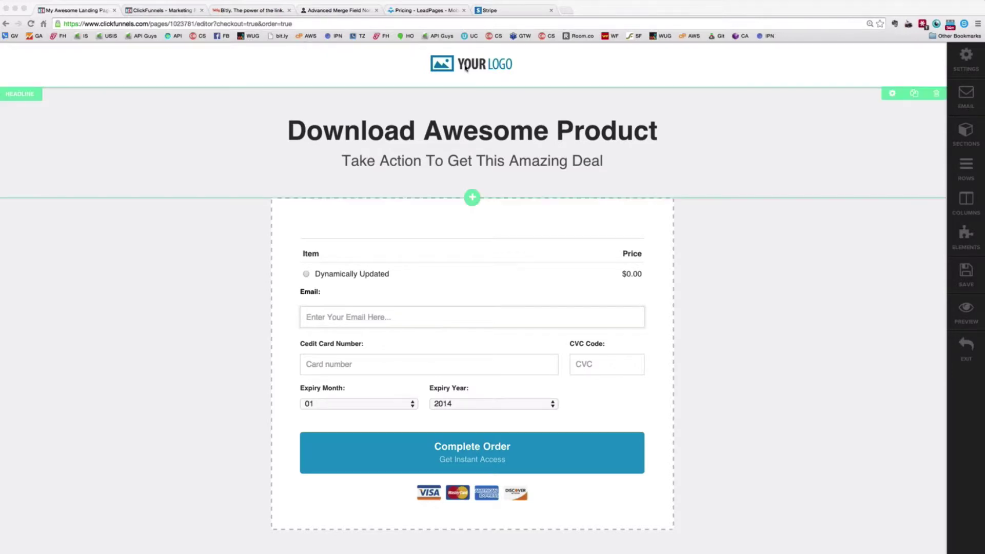
click(569, 8)
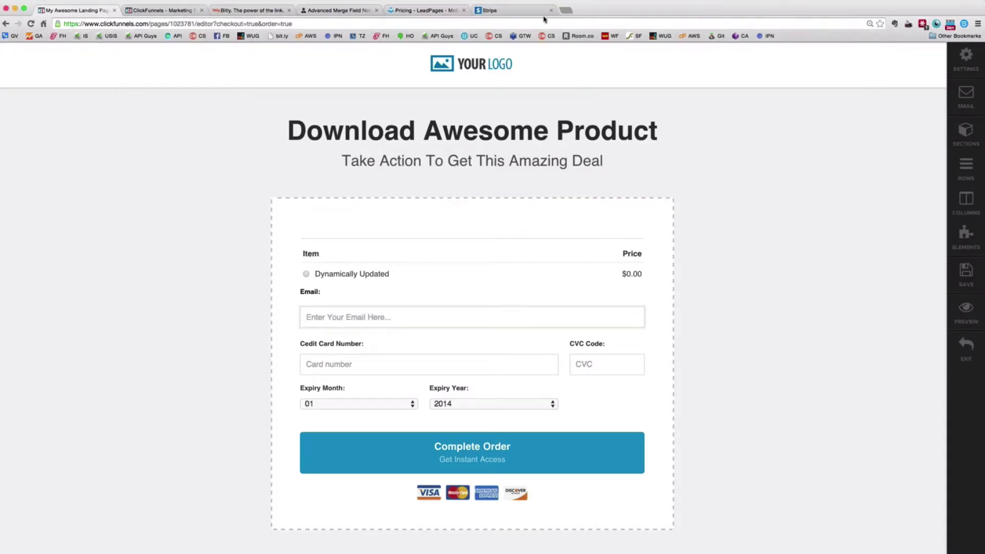
key(super+t)
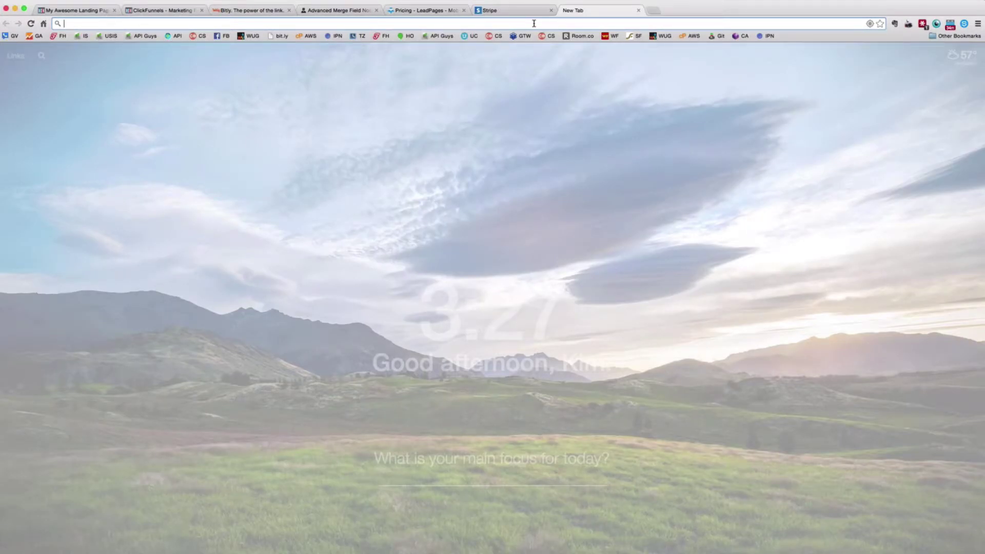
Load unbounce.com, browse its homepage features, then close the tab to return to the editor
text(unbounce.com)
key(Return)
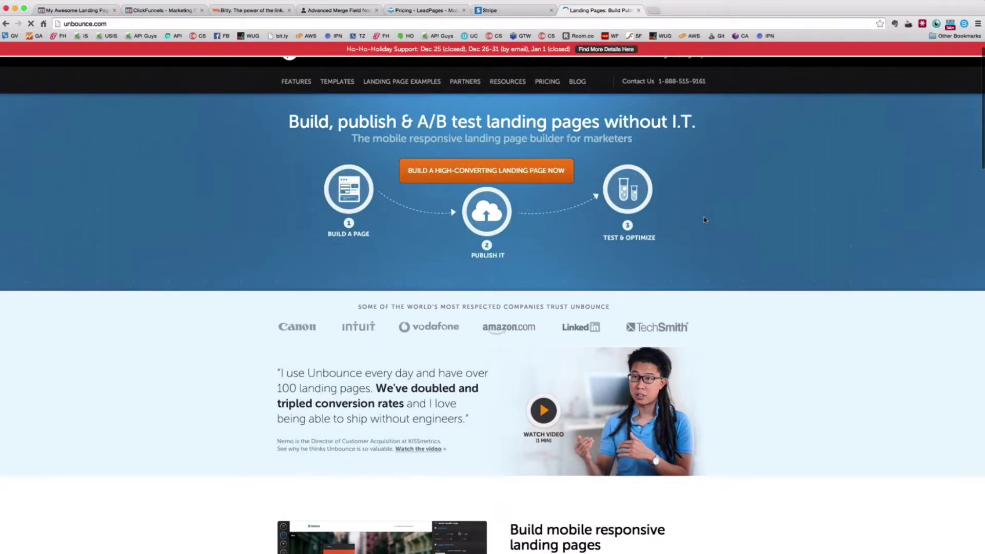
scroll(704, 220, down, 10)
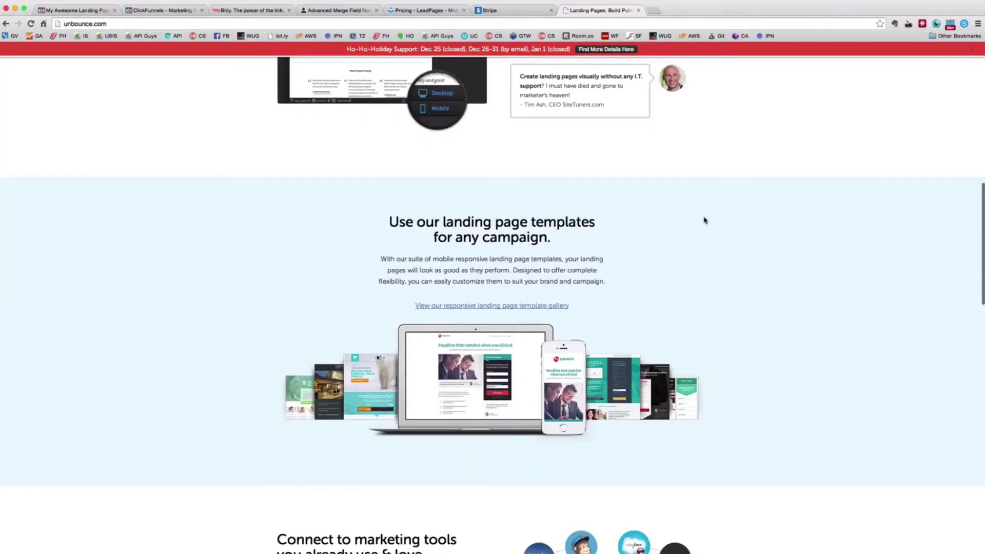
scroll(704, 219, down, 7)
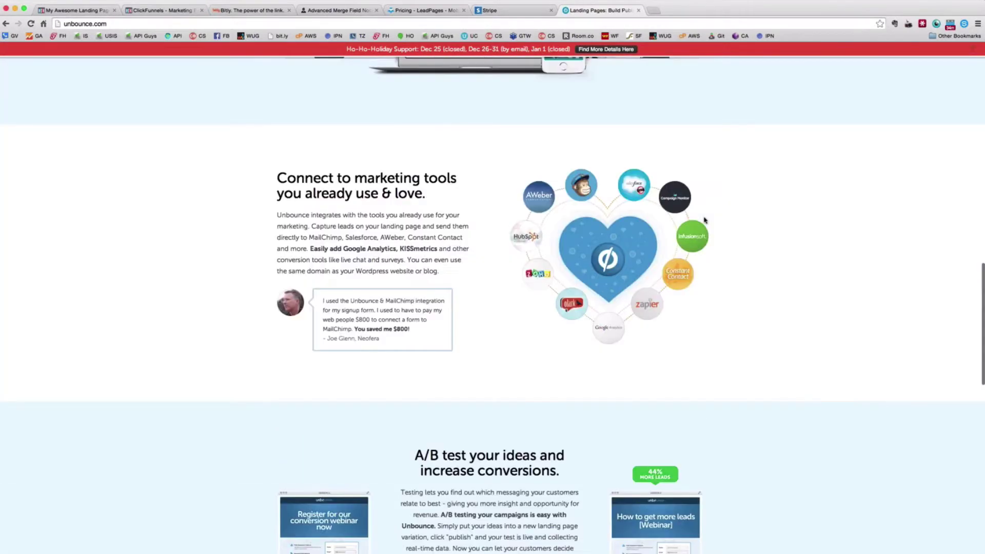
scroll(704, 219, up, 10)
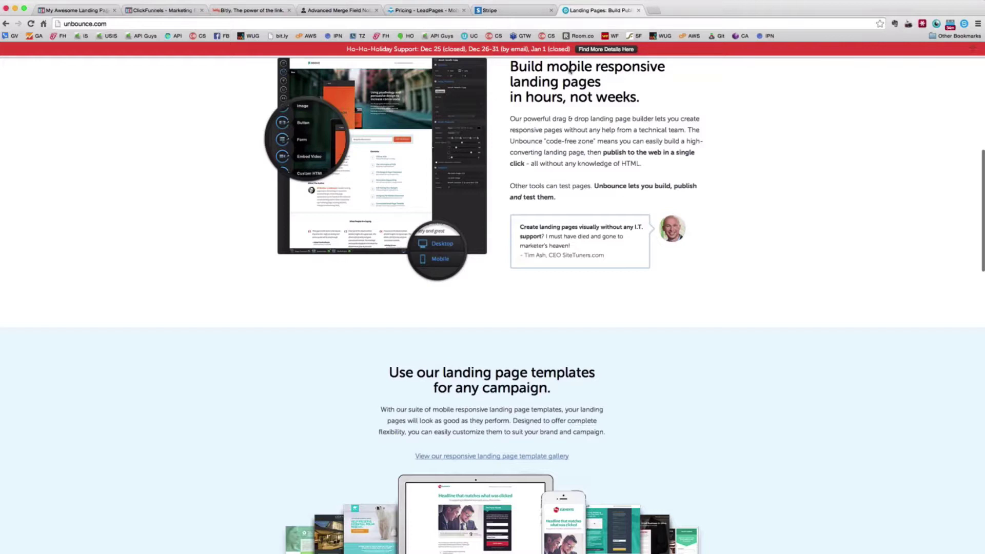
scroll(569, 71, up, 10)
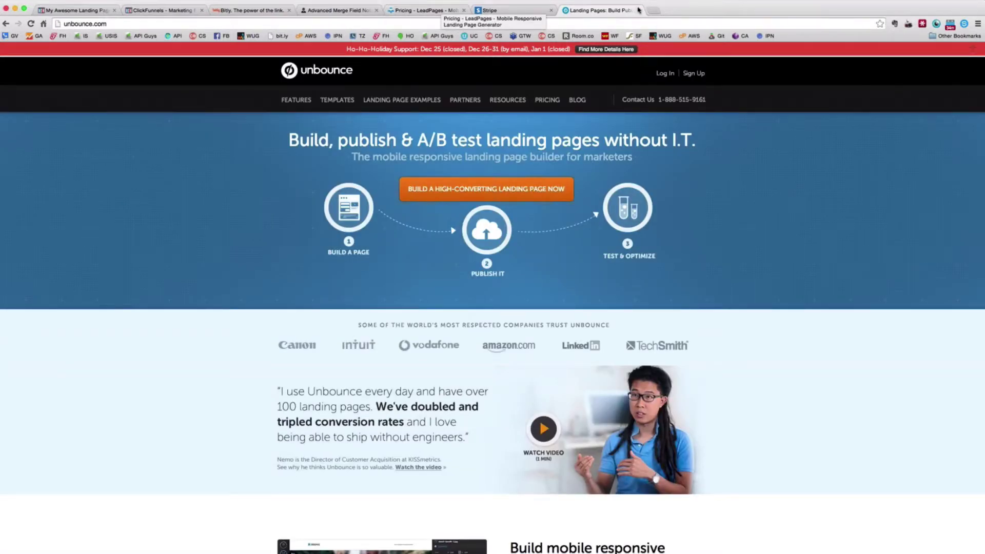
click(639, 10)
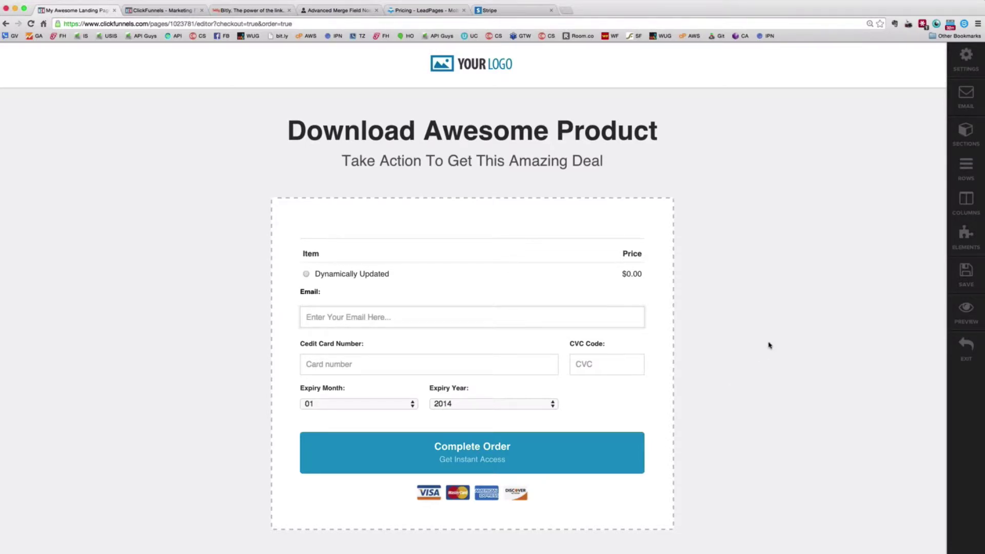
Review the 'Download Awesome Product' order form in the editor, then leave it for the funnel view
scroll(769, 345, down, 1)
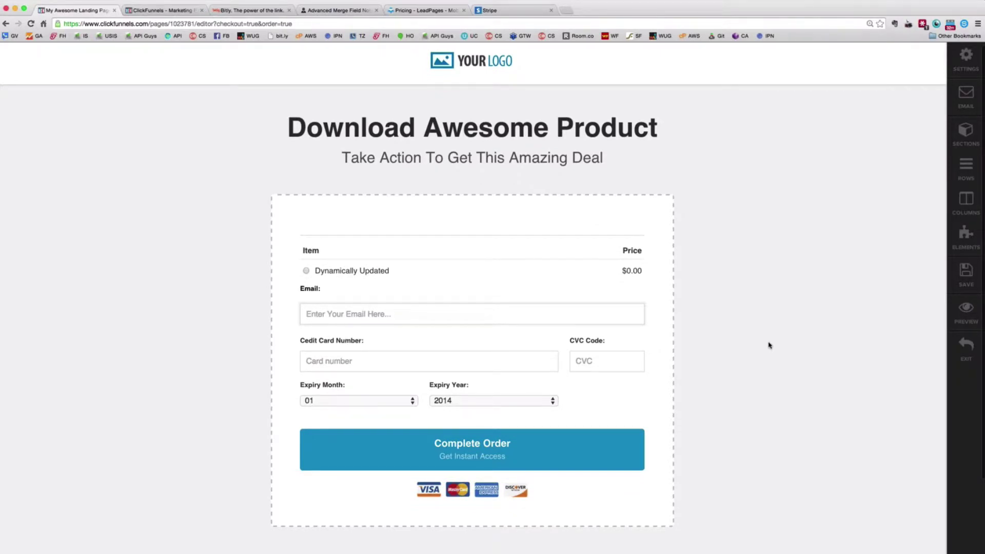
scroll(769, 345, up, 2)
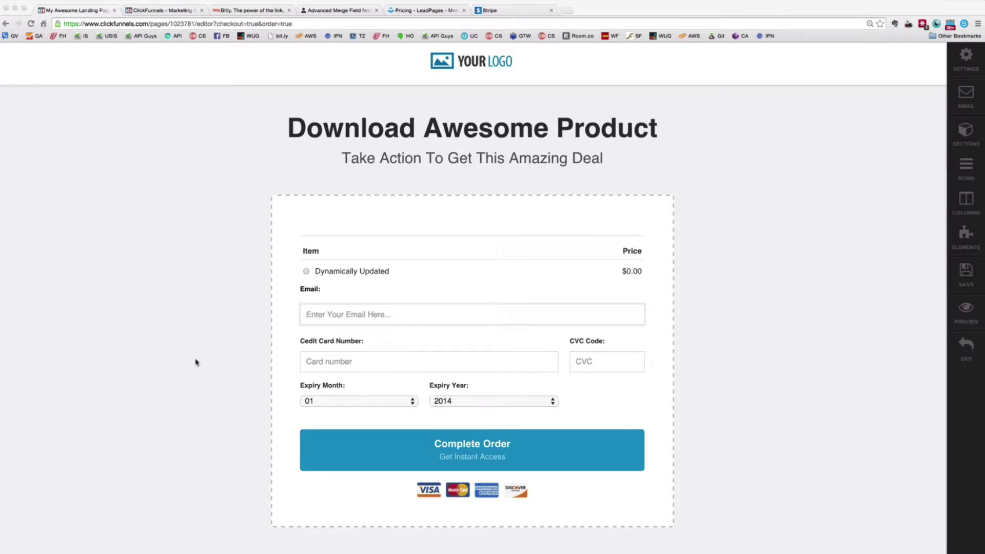
scroll(144, 360, down, 1)
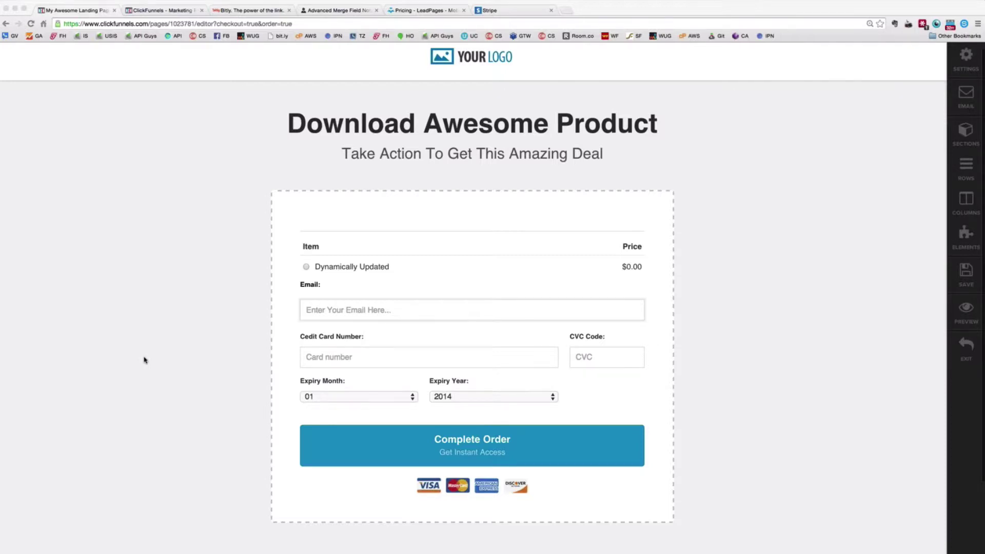
scroll(144, 360, down, 3)
scroll(144, 360, up, 1)
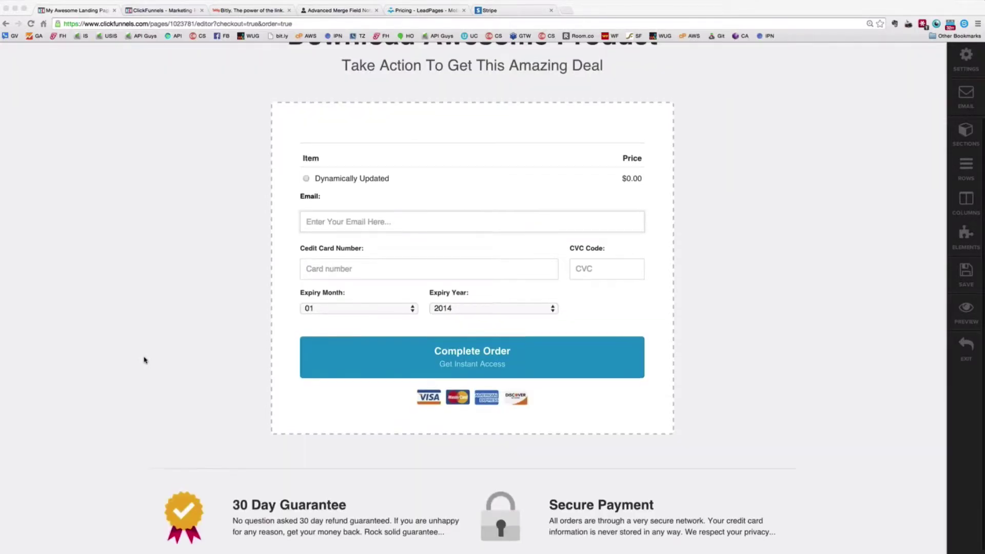
scroll(144, 360, up, 3)
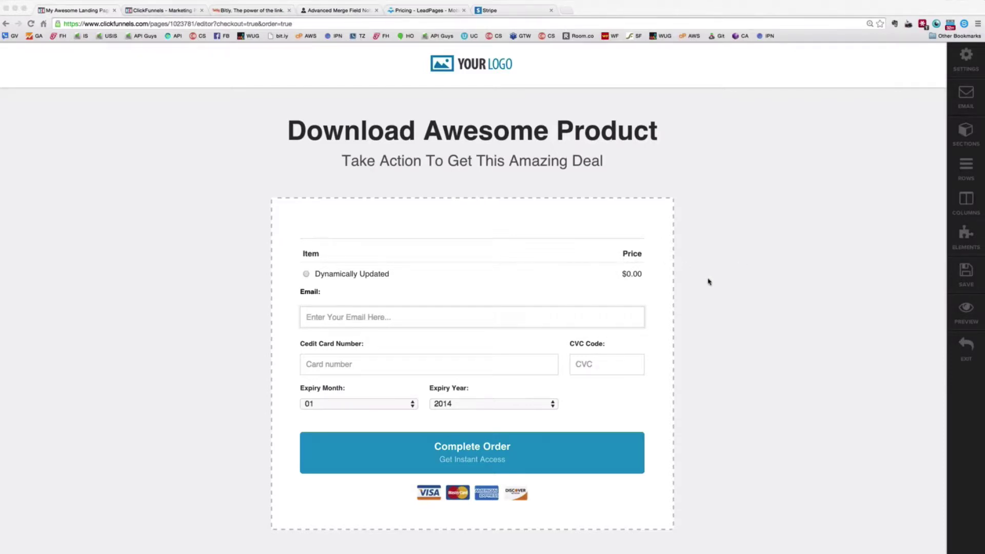
click(473, 259)
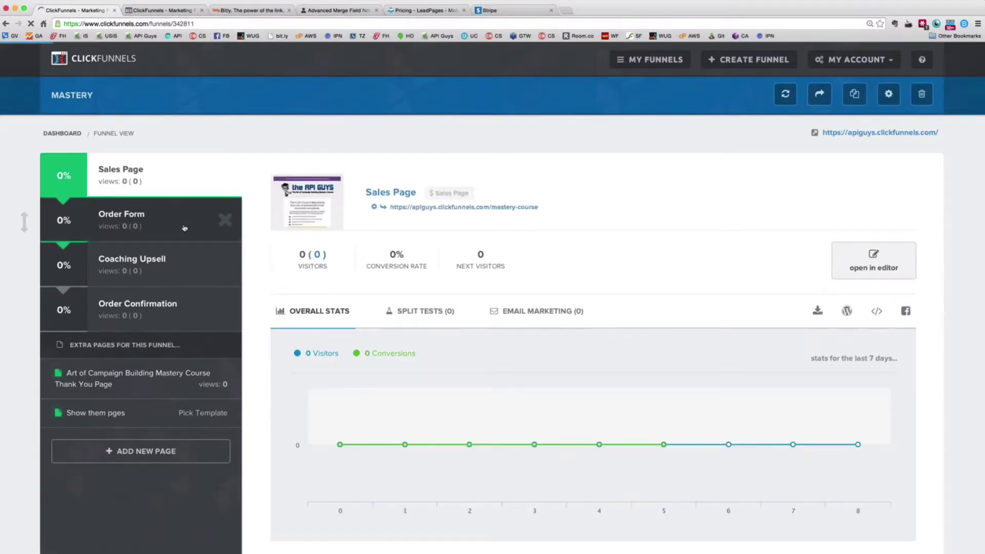
Open the Art of Campaign Building Mastery Course product from the Order Form's Products tab for editing
click(184, 228)
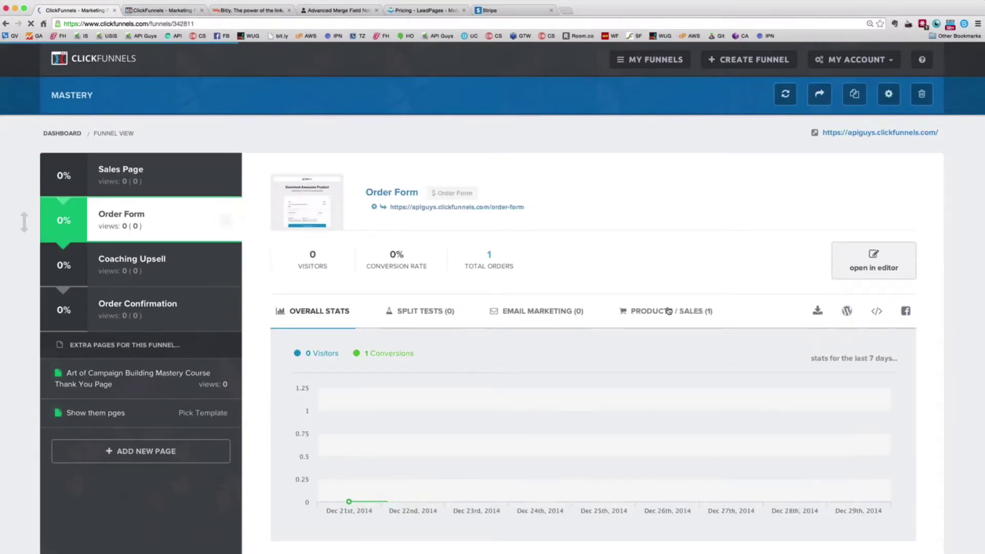
click(666, 311)
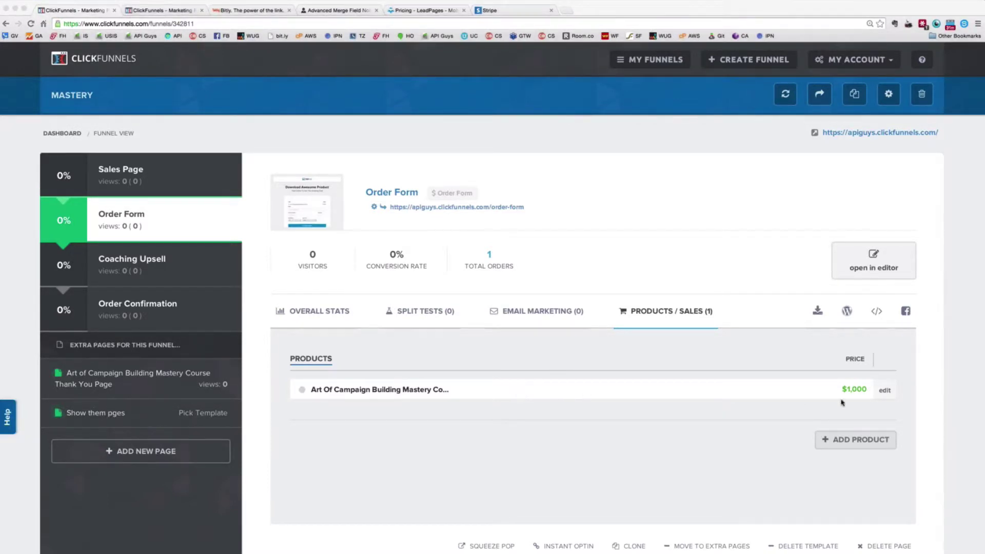
click(884, 392)
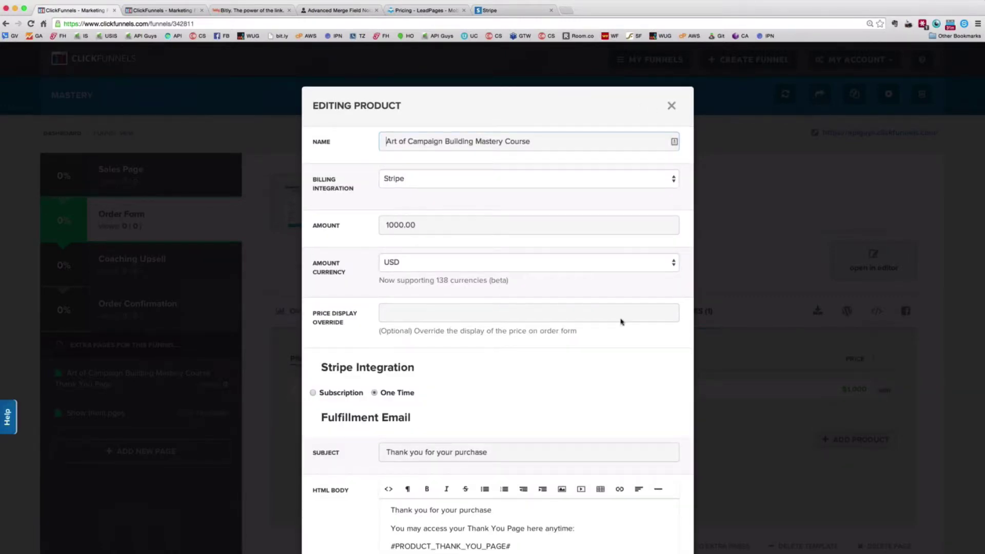
Review the product's fulfillment email, thank-you page and Infusionsoft trigger, then return to billing
scroll(621, 322, down, 3)
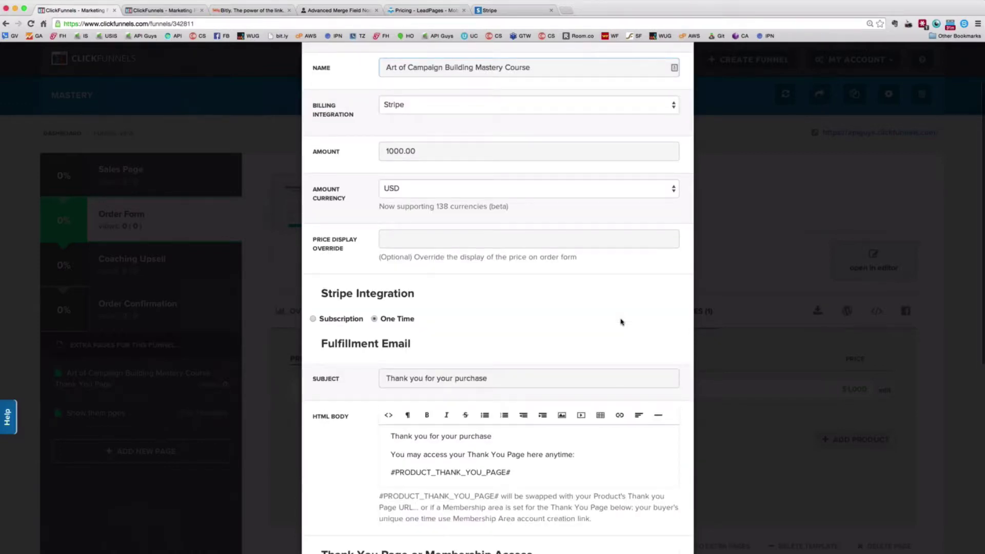
scroll(620, 322, up, 3)
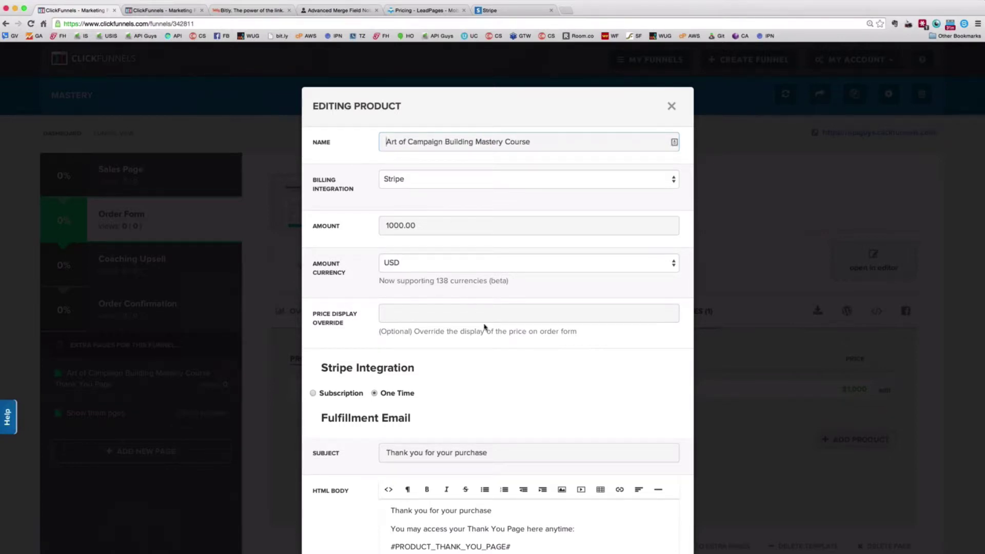
scroll(474, 374, down, 2)
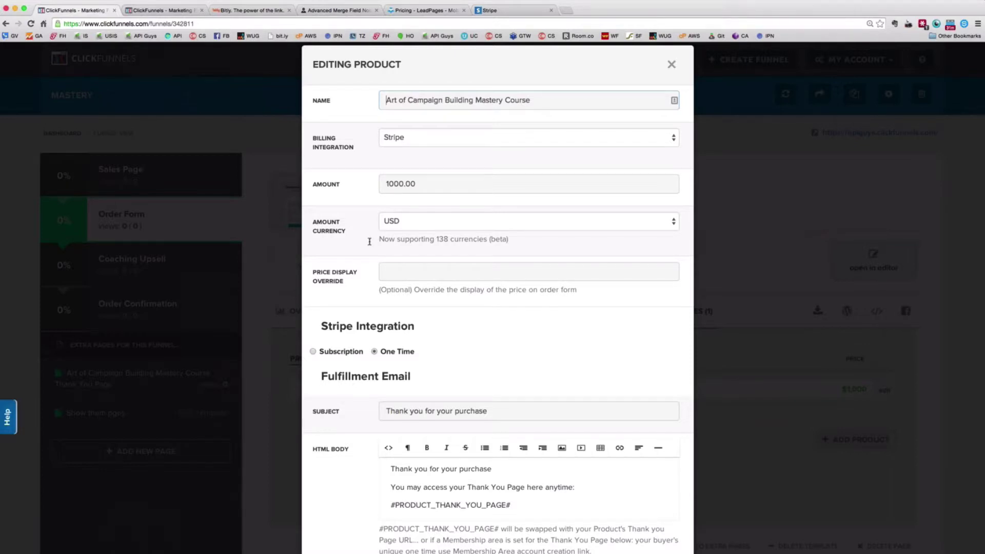
scroll(405, 262, down, 5)
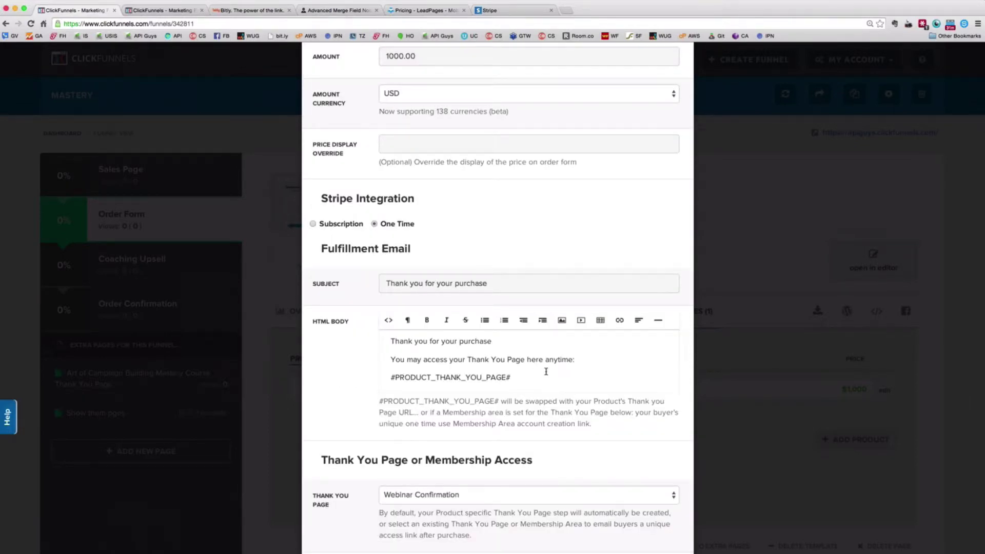
scroll(520, 313, down, 2)
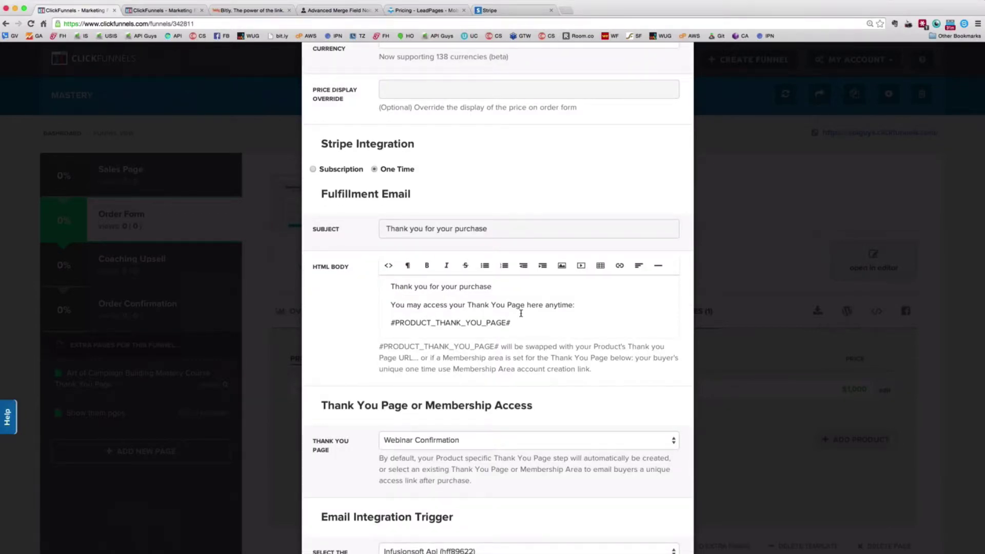
scroll(521, 313, down, 1)
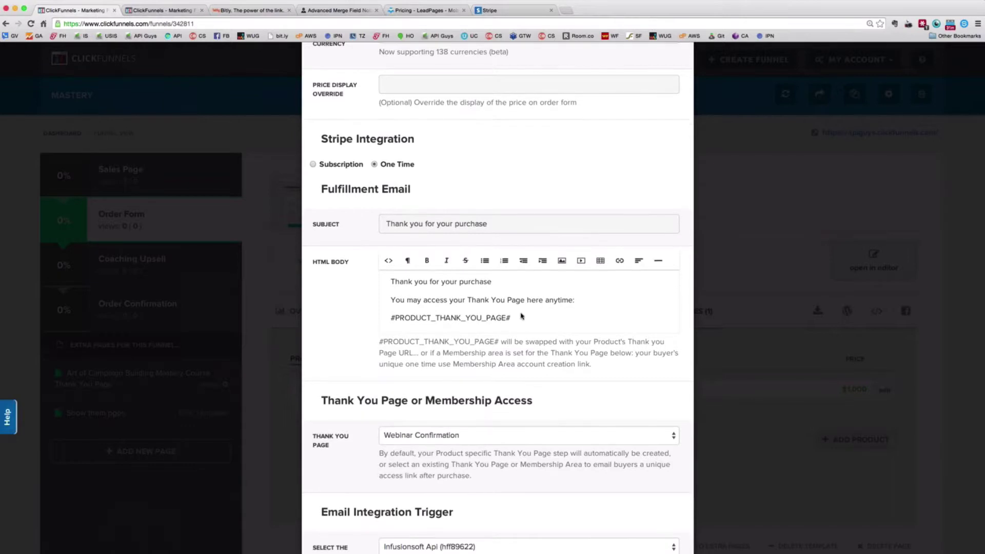
scroll(522, 316, down, 4)
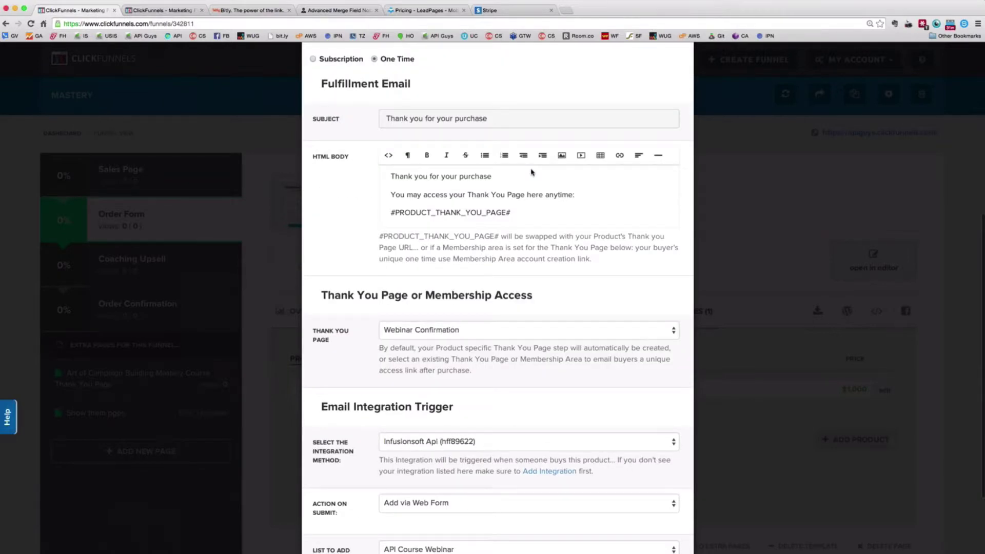
scroll(405, 234, down, 4)
scroll(405, 235, down, 3)
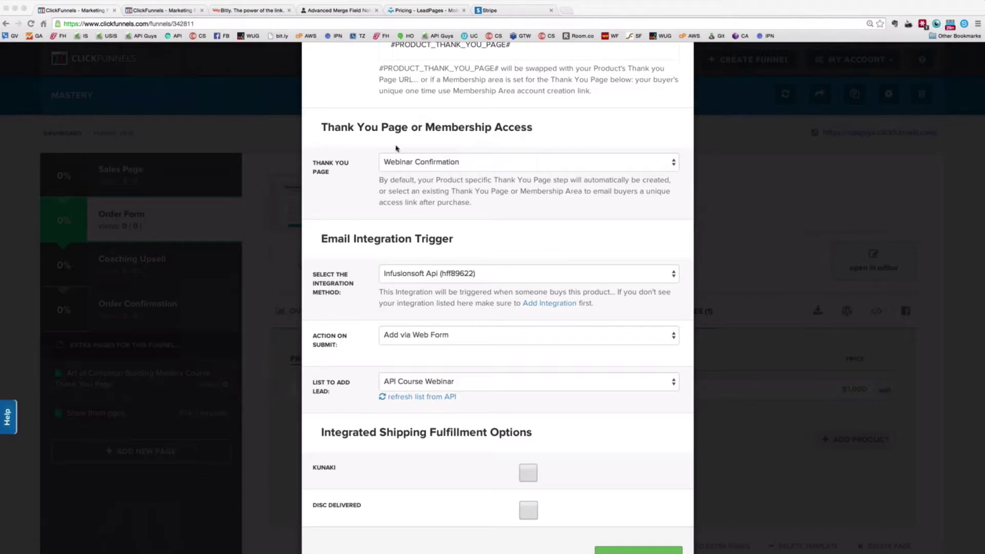
scroll(552, 136, up, 2)
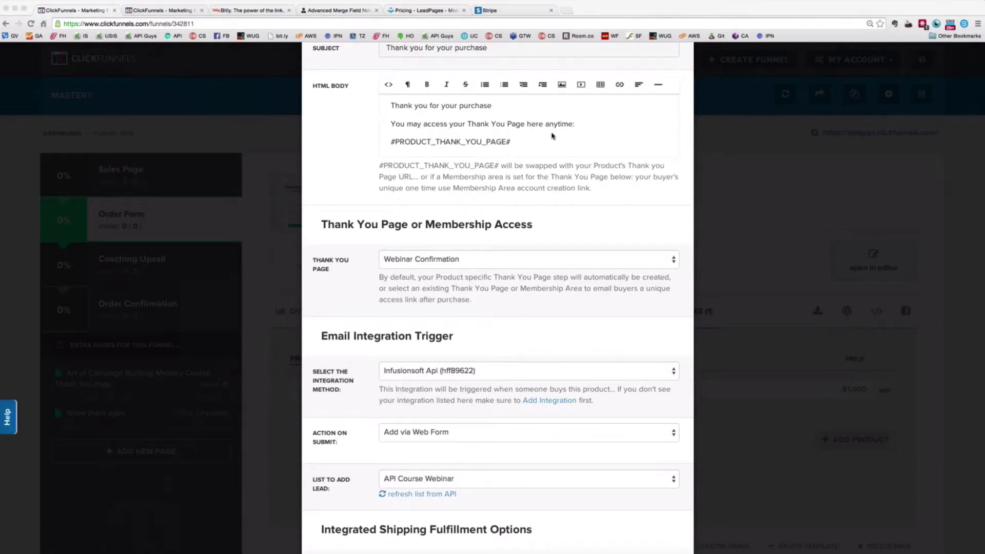
scroll(551, 136, down, 1)
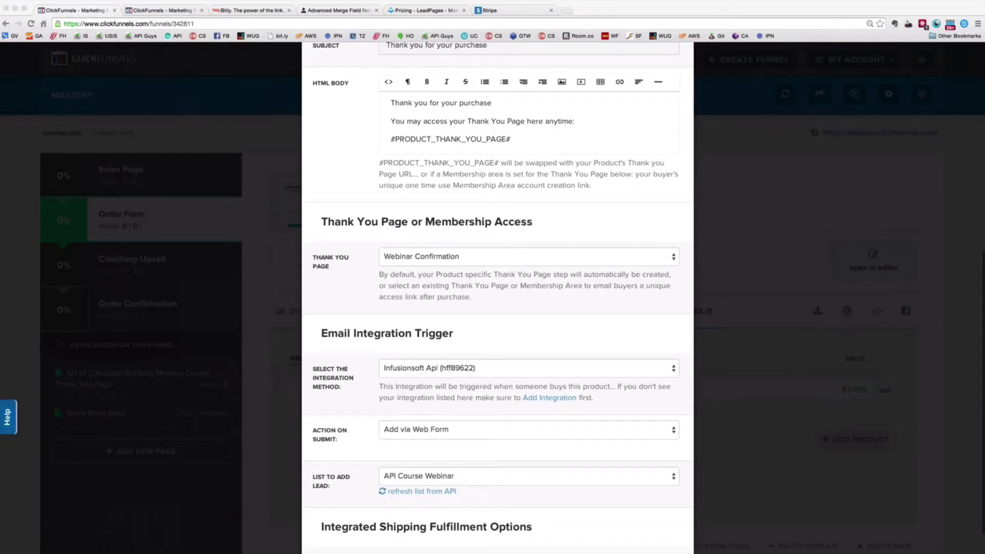
scroll(498, 298, down, 1)
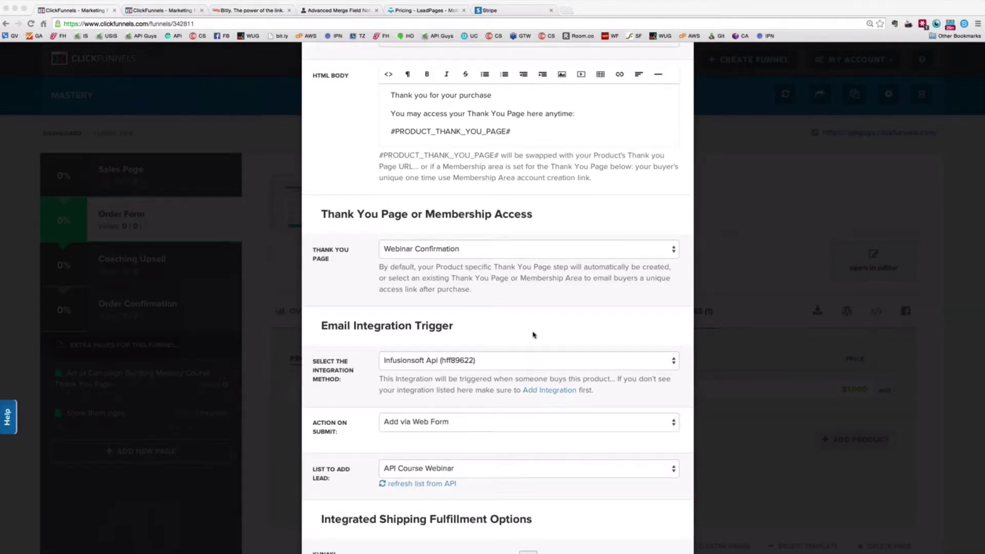
scroll(533, 335, up, 4)
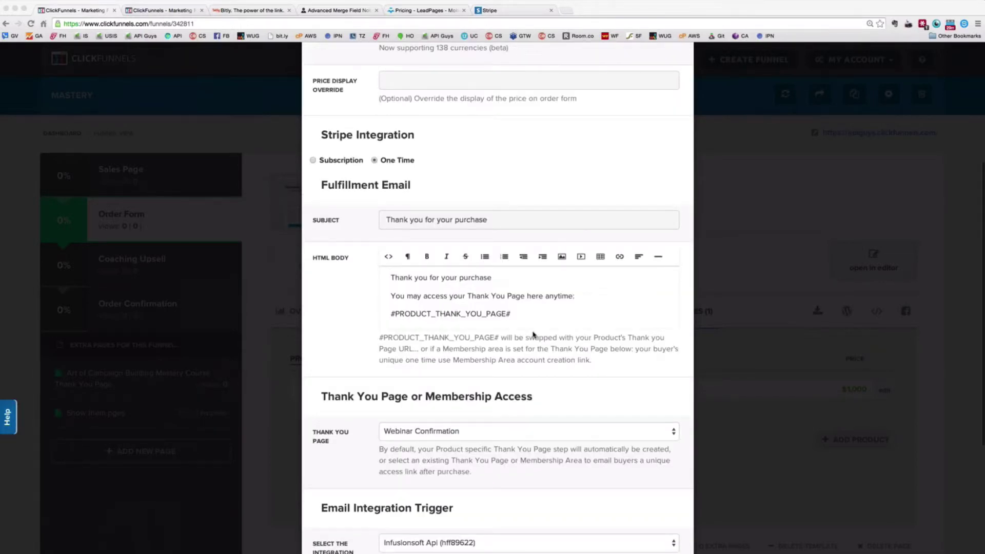
scroll(532, 335, up, 5)
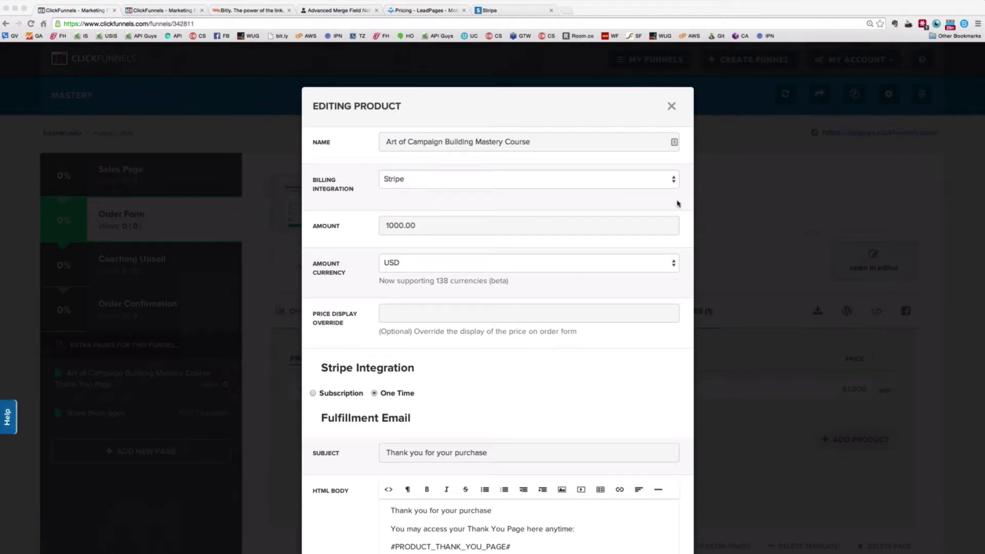
Change the course's Billing Integration from Stripe to Infusionsoft, keeping the currency at USD
click(670, 179)
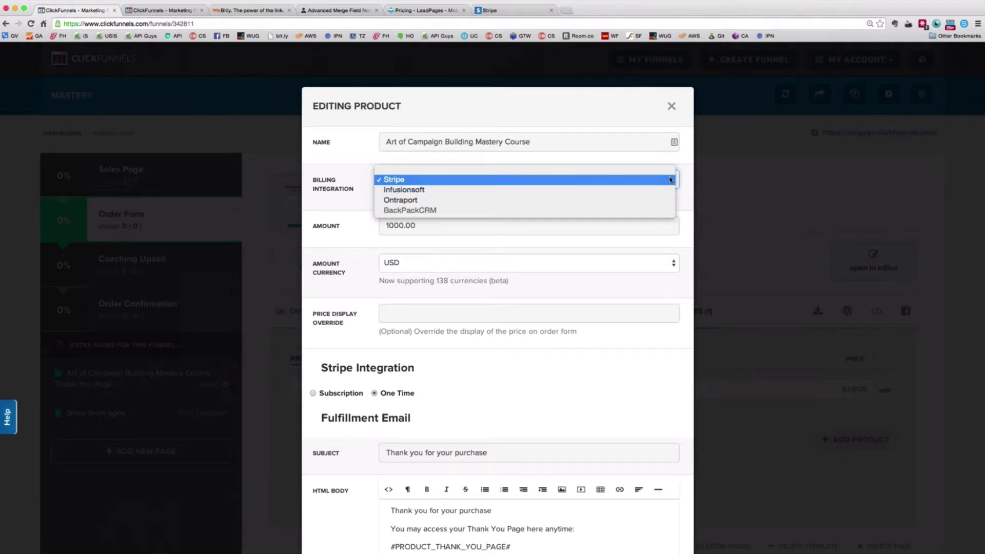
click(664, 263)
click(665, 263)
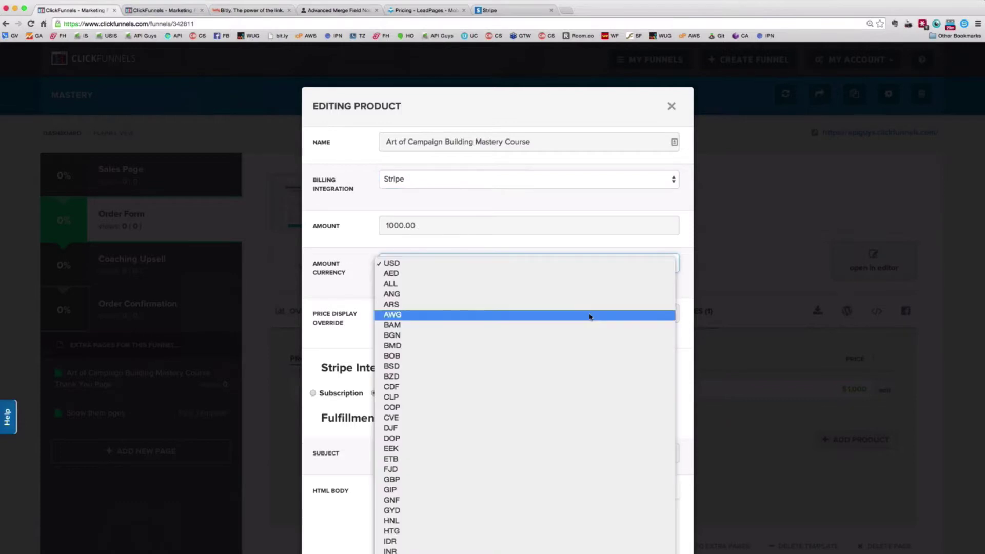
scroll(589, 317, down, 15)
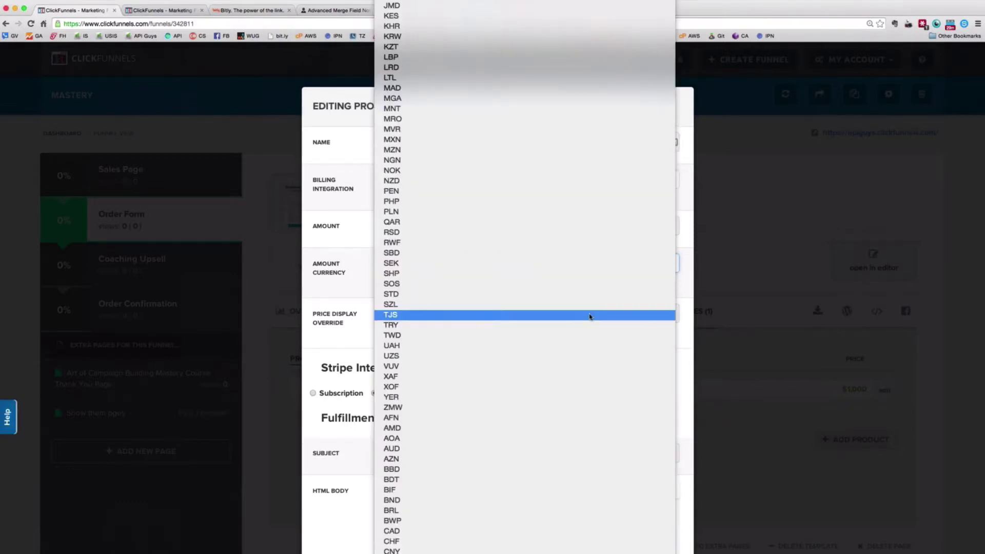
scroll(590, 317, down, 10)
scroll(590, 317, up, 10)
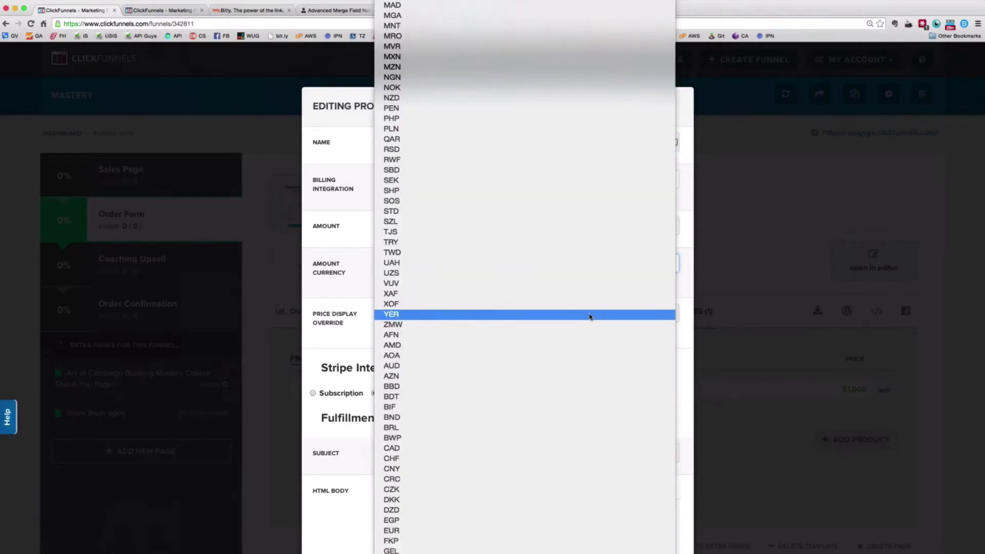
click(712, 251)
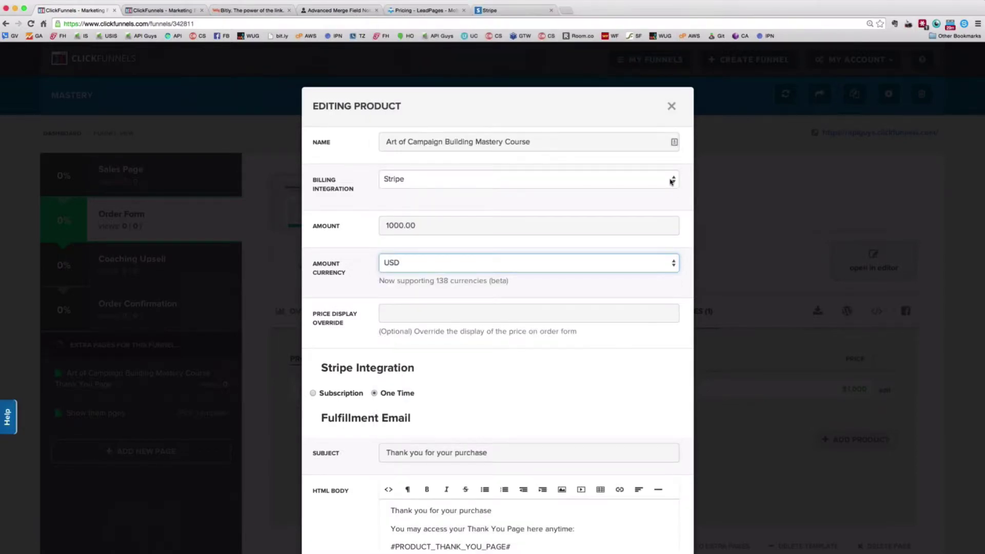
click(671, 181)
click(656, 189)
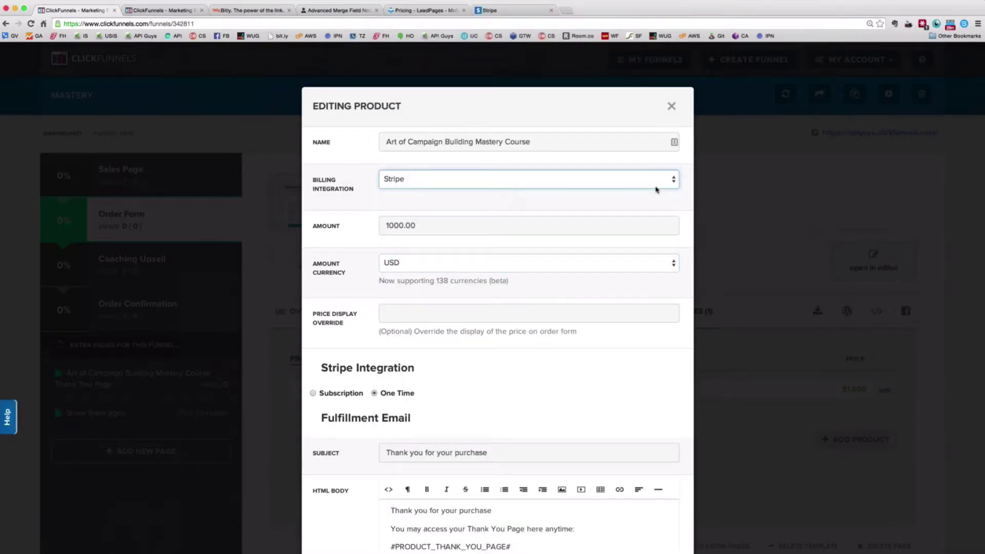
click(670, 262)
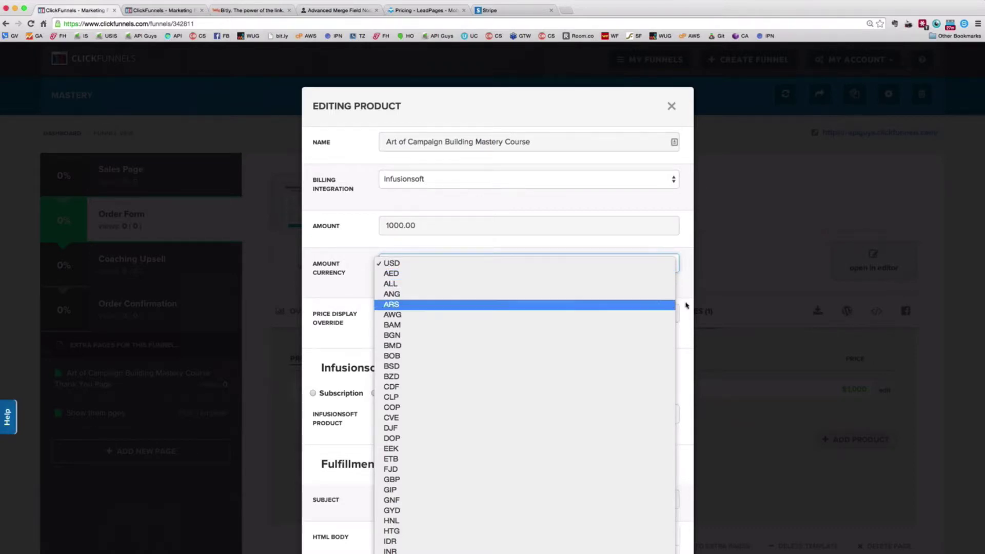
Close the currency list and the Editing Product dialog, showing the $1,000 Mastery Course listing
click(618, 194)
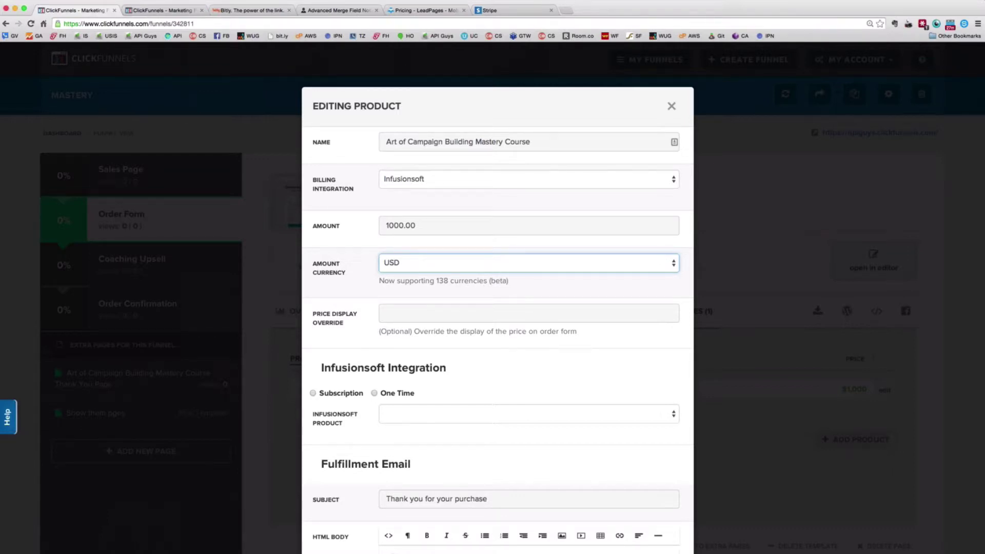
key(super+Tab)
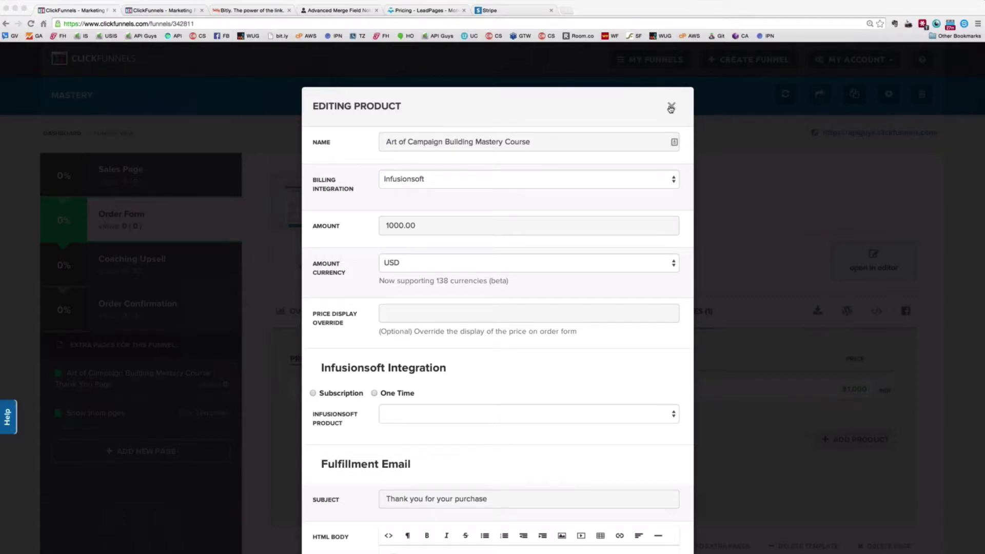
click(672, 109)
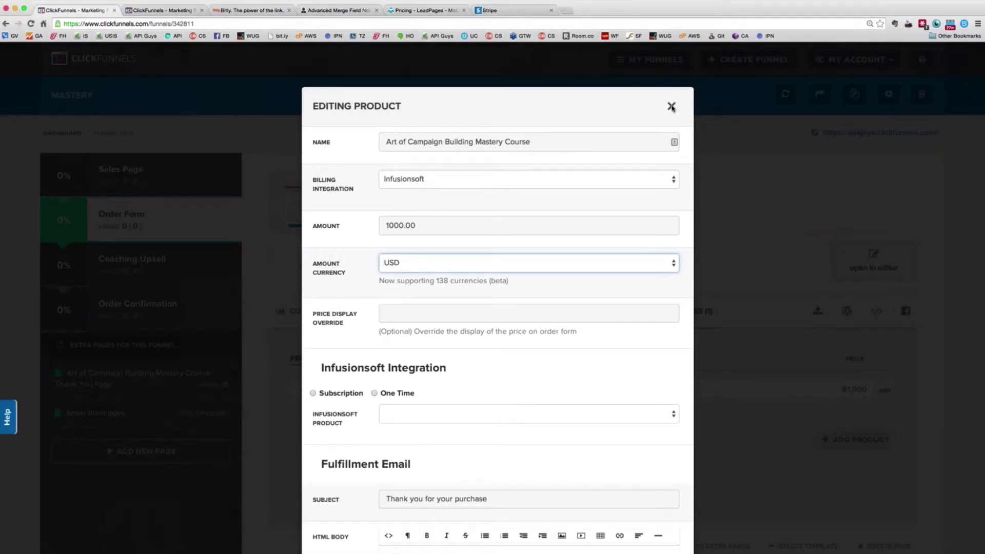
click(672, 107)
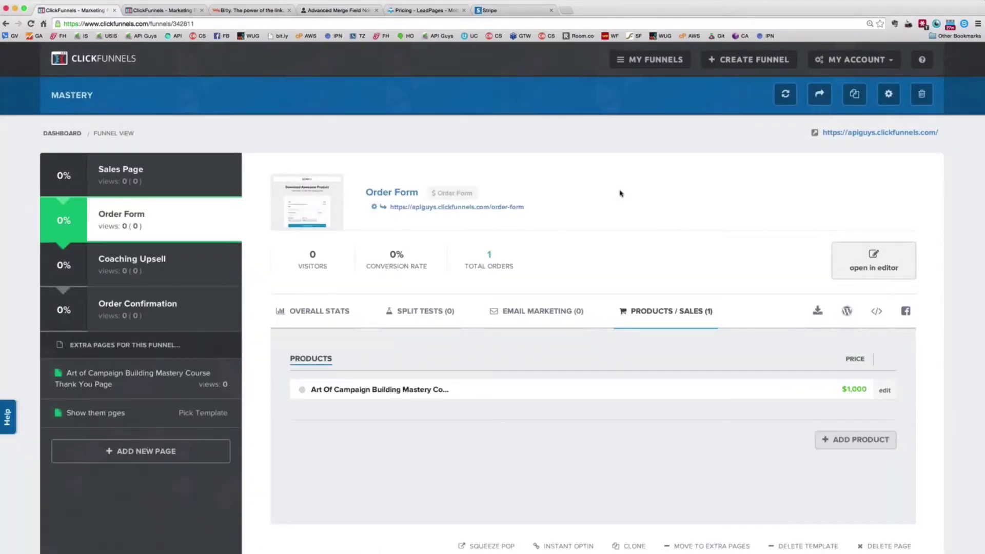
Scroll the ClickFunnels page, then switch to The API Guys' Advanced Merge Field Notation tab
scroll(369, 154, down, 1)
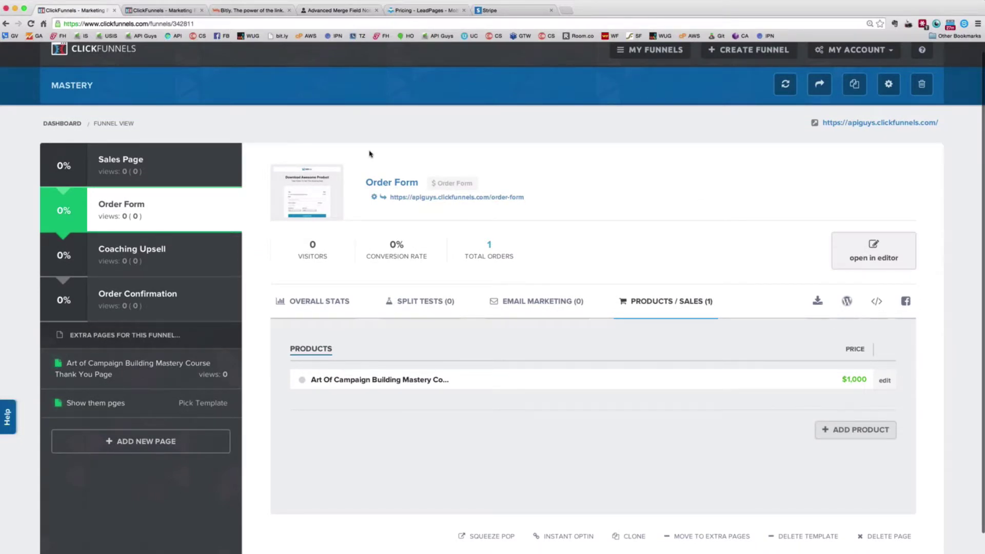
scroll(370, 153, down, 1)
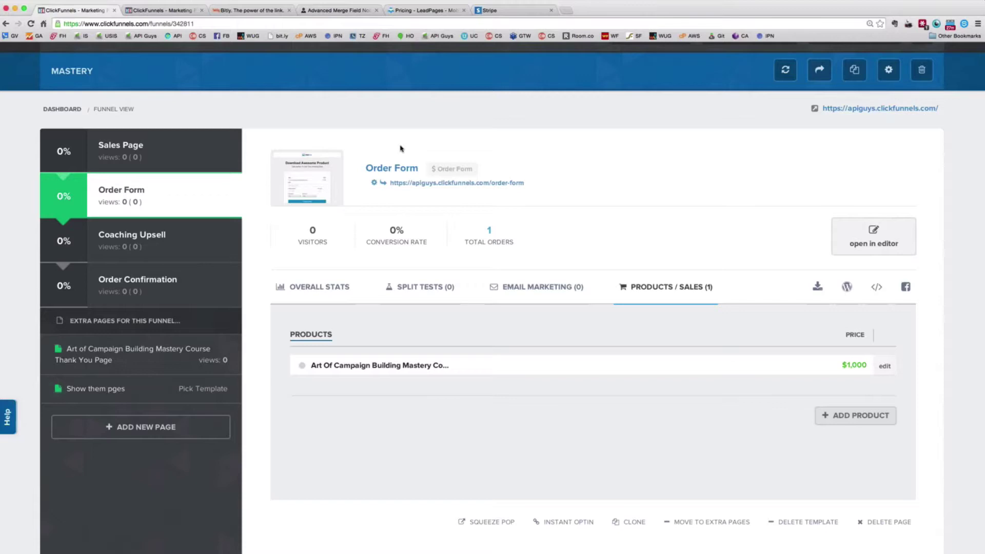
click(319, 9)
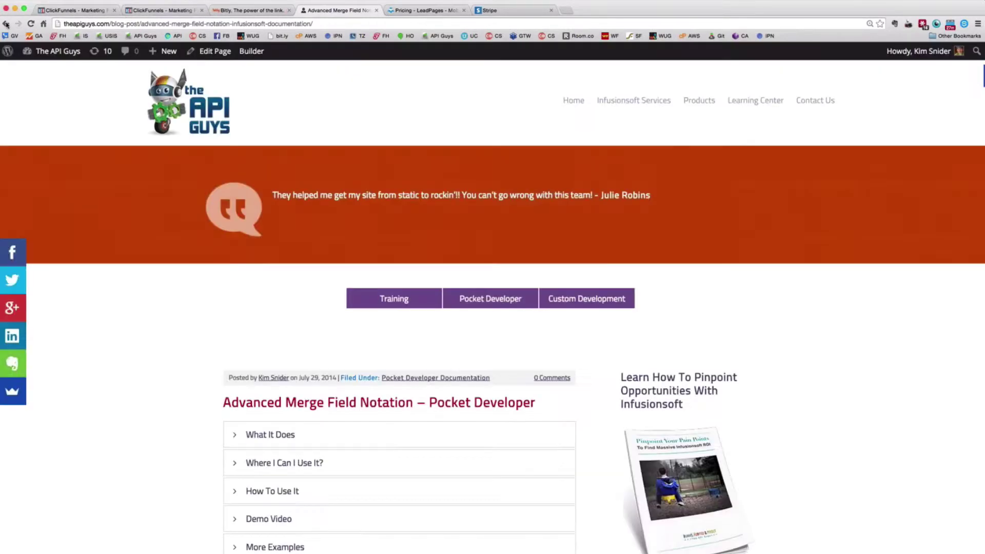
Return to the Mastery Course product page from the Back history and open its $1,000 credit-card checkout
right_click(6, 23)
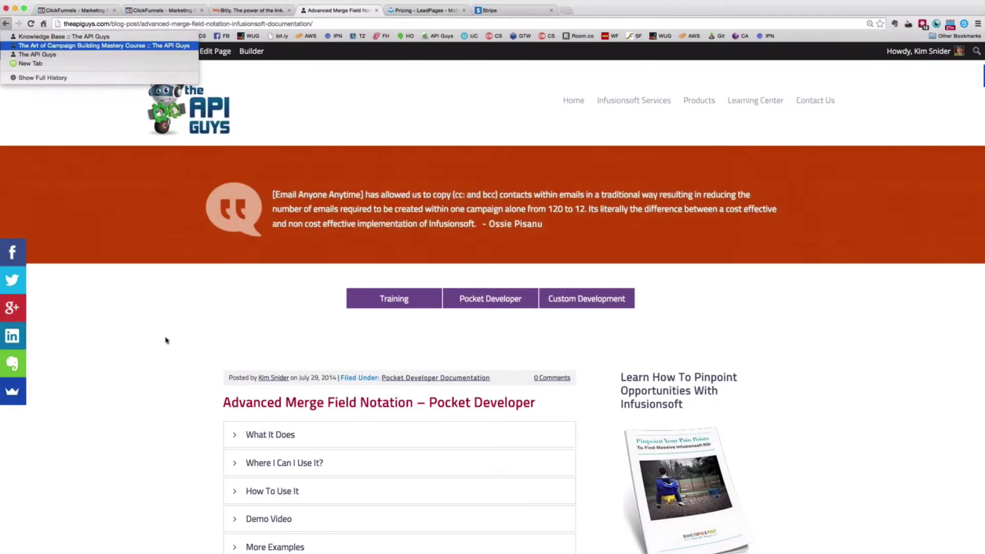
key(Return)
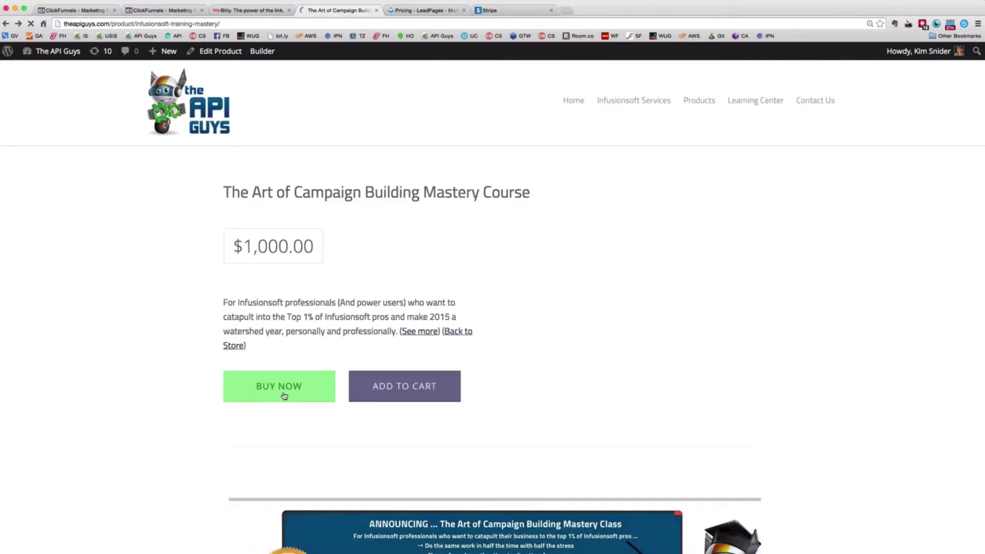
click(285, 396)
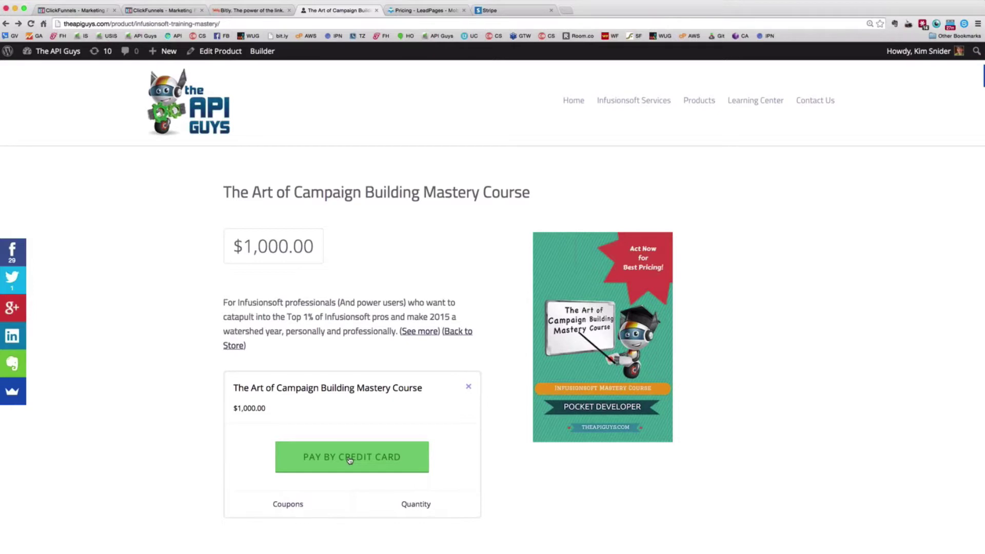
click(349, 459)
click(349, 458)
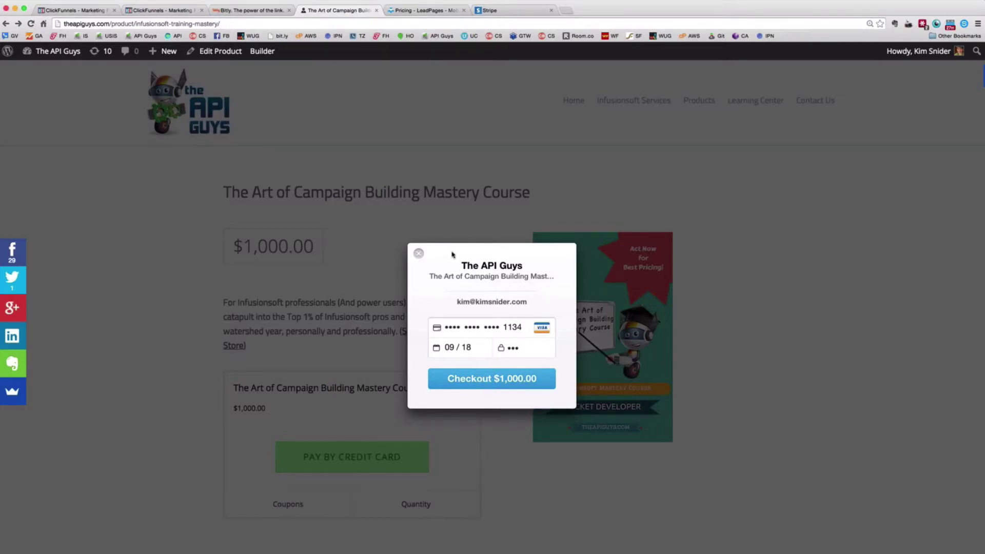
Close the Stripe checkout popup without paying, check the product page, and return to ClickFunnels
click(418, 253)
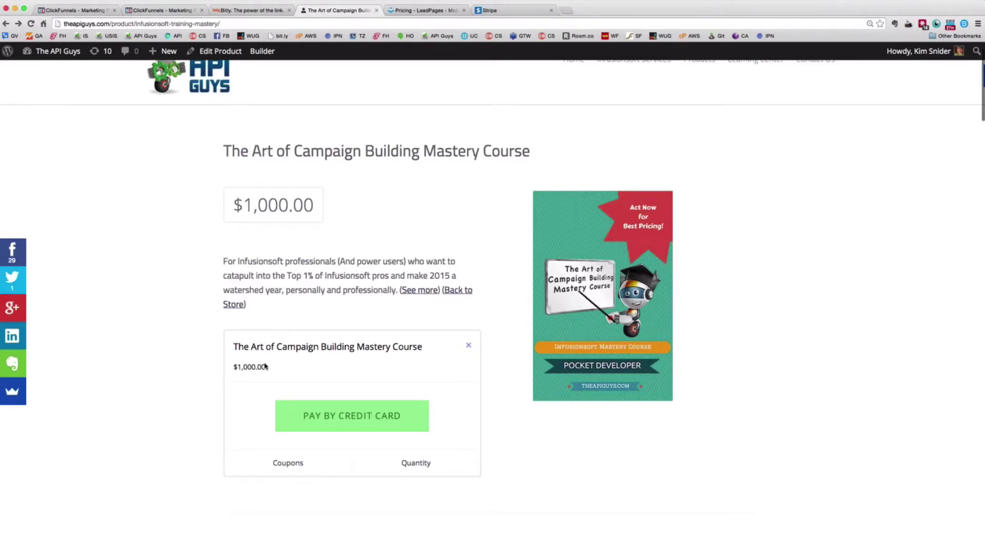
scroll(513, 367, down, 3)
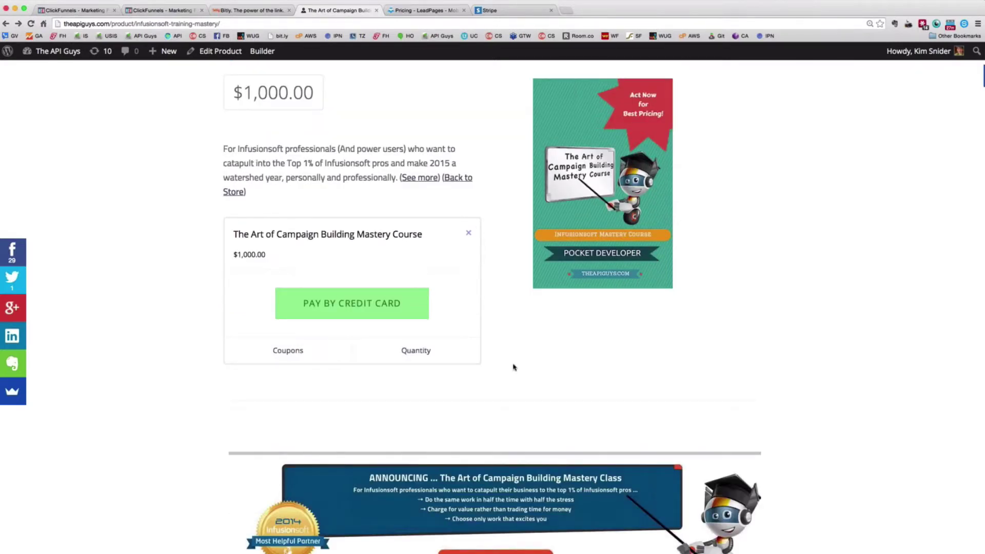
scroll(513, 368, up, 5)
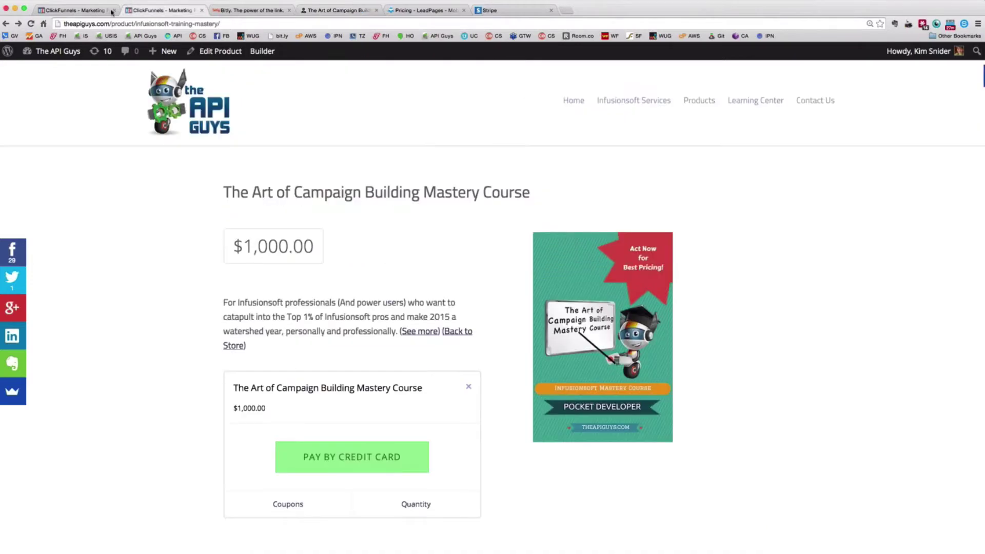
click(86, 10)
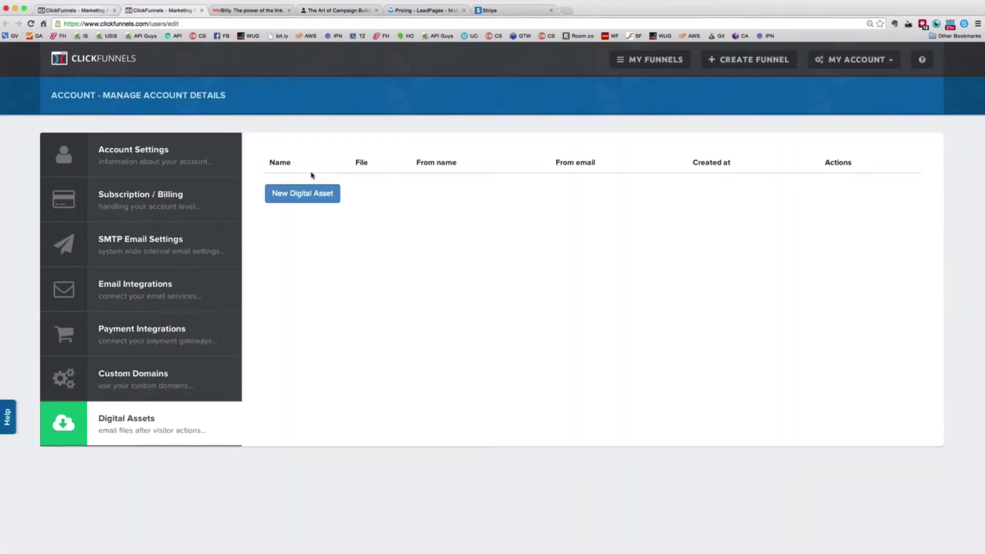
Close the users/edit account-details tab and return to the Mastery funnel's Order Form with the $1,000 course
click(161, 11)
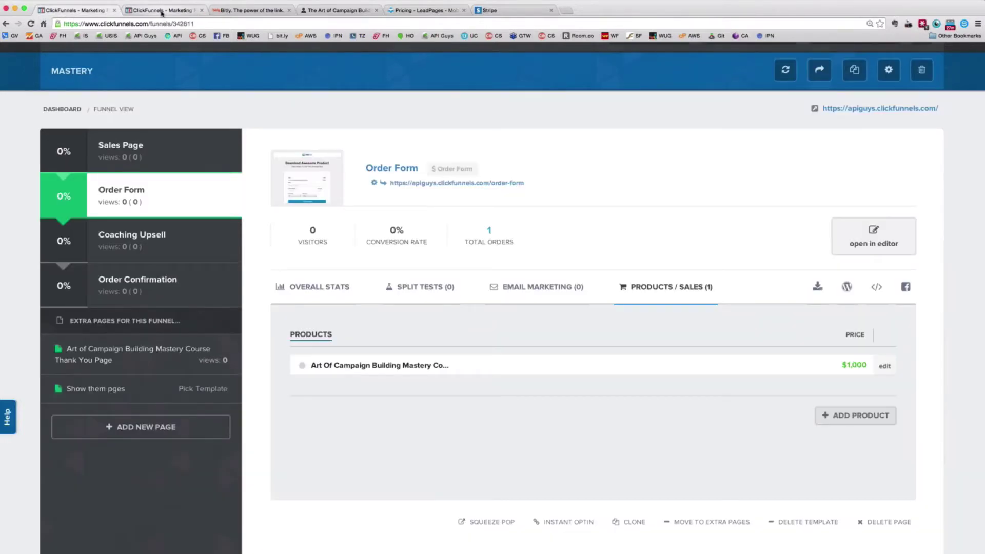
click(161, 14)
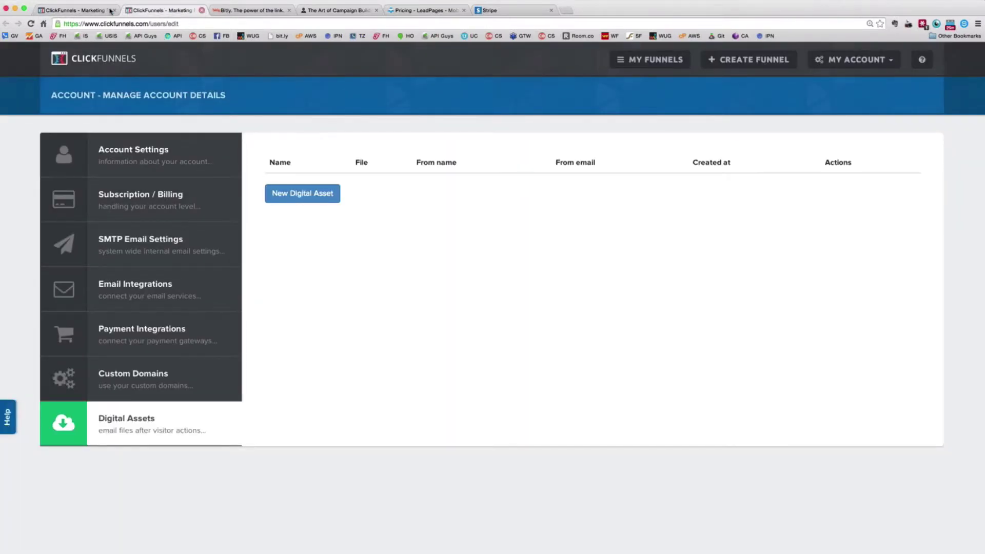
key(super+w)
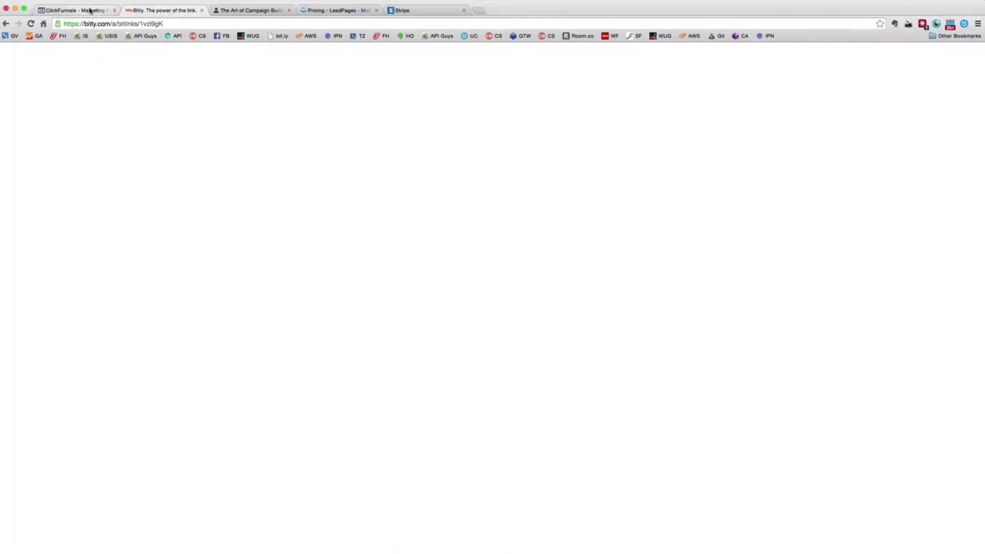
click(89, 10)
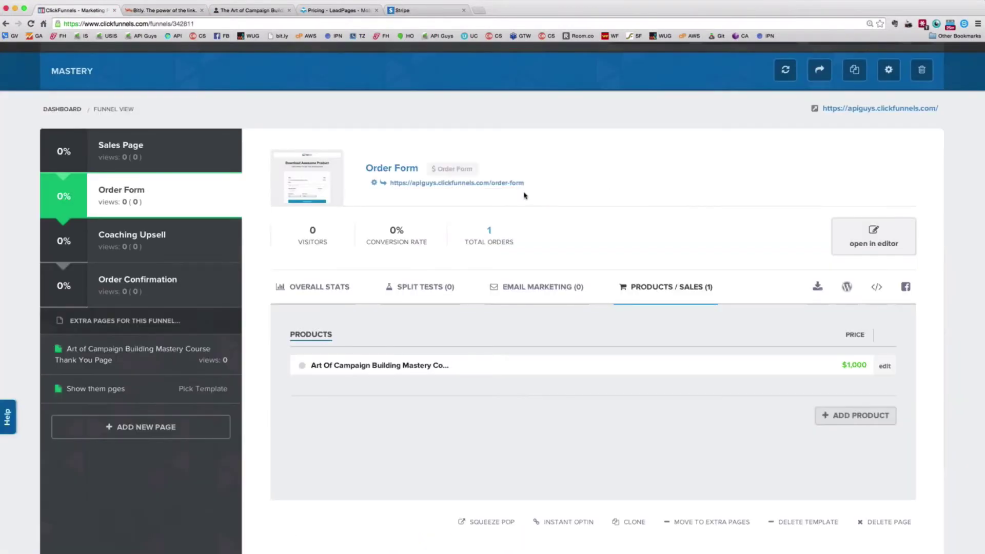
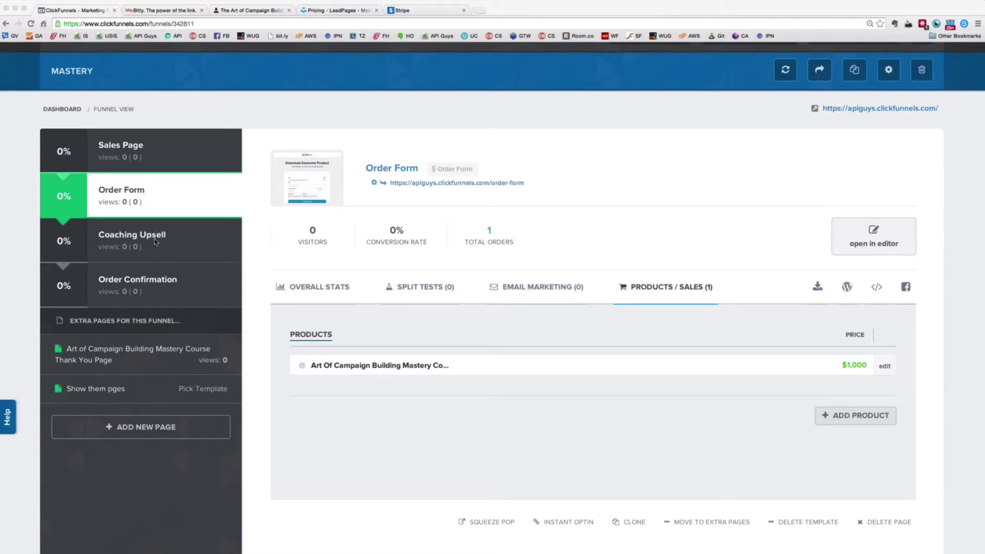
Select the Coaching Upsell step and check its Email Marketing tab, which has no emails
click(165, 281)
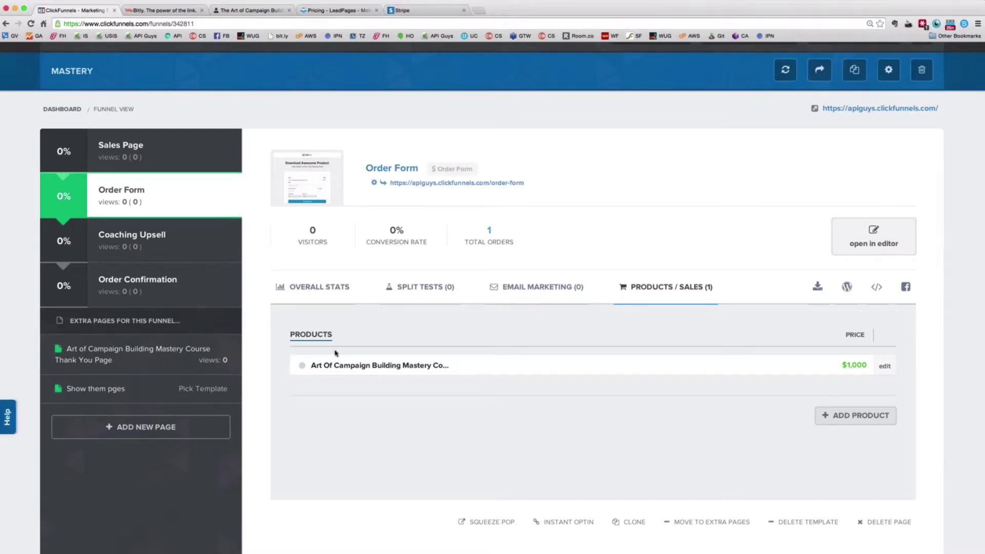
mouse_move(165, 238)
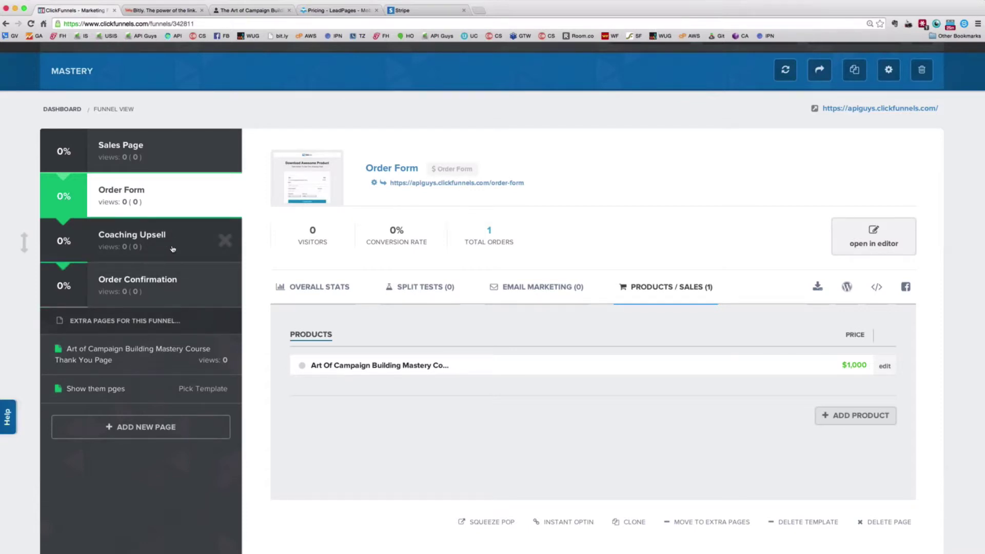
click(172, 248)
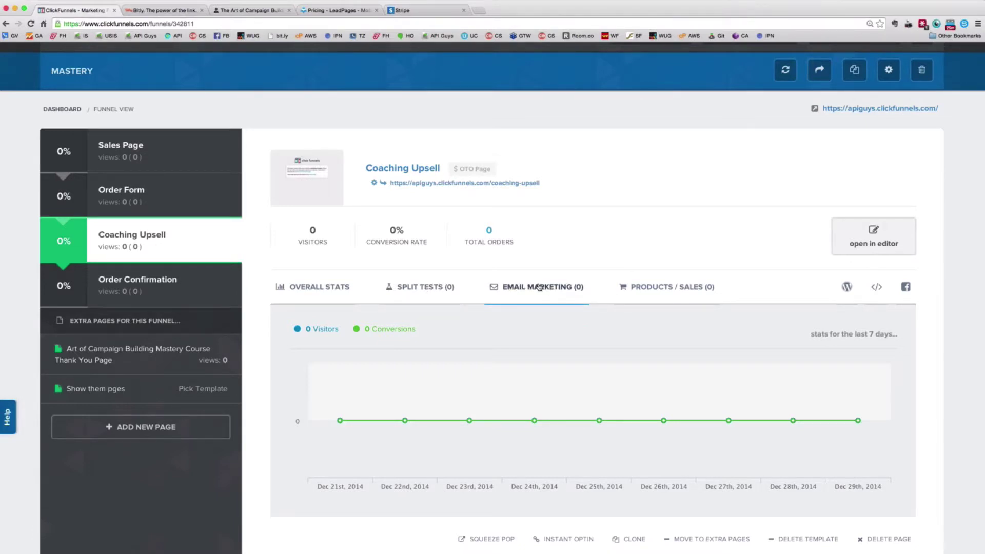
click(539, 287)
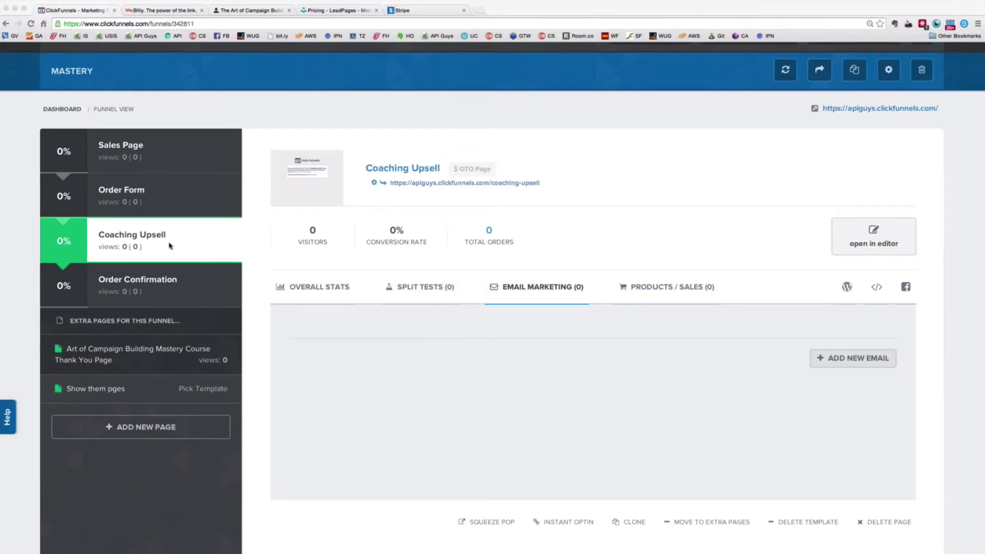
click(733, 199)
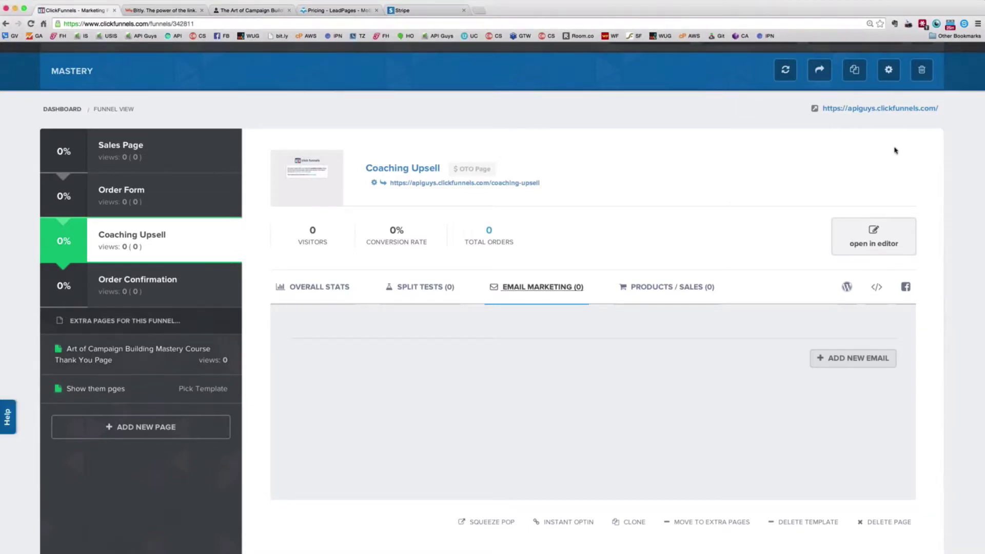
mouse_move(188, 257)
Look through the Coaching Upsell OTO page in the editor, then exit the editor
click(830, 247)
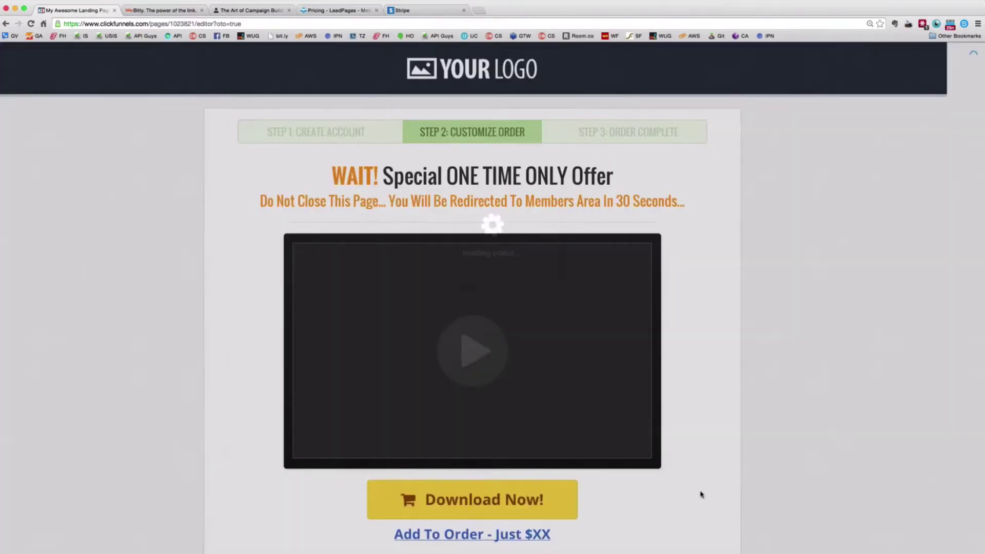
scroll(701, 494, down, 2)
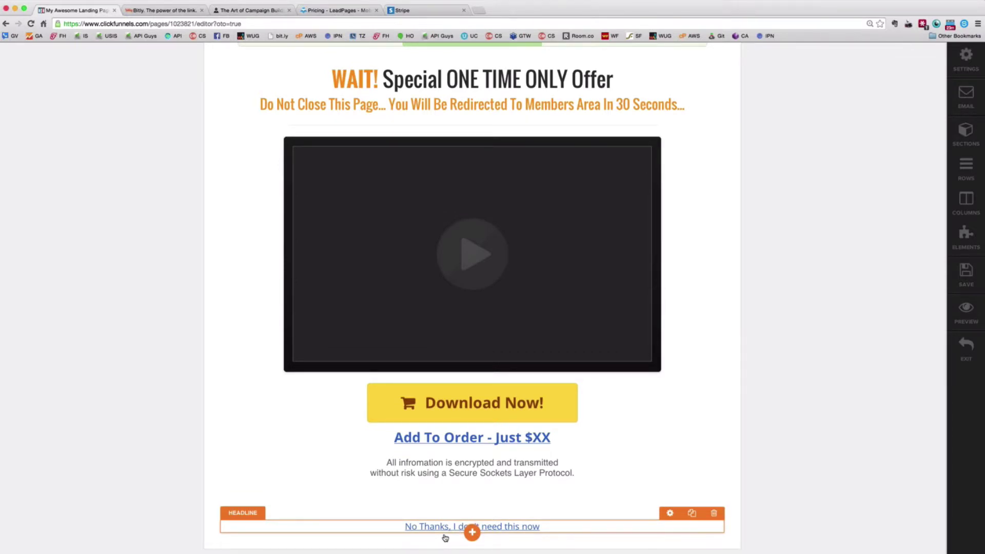
scroll(445, 538, up, 1)
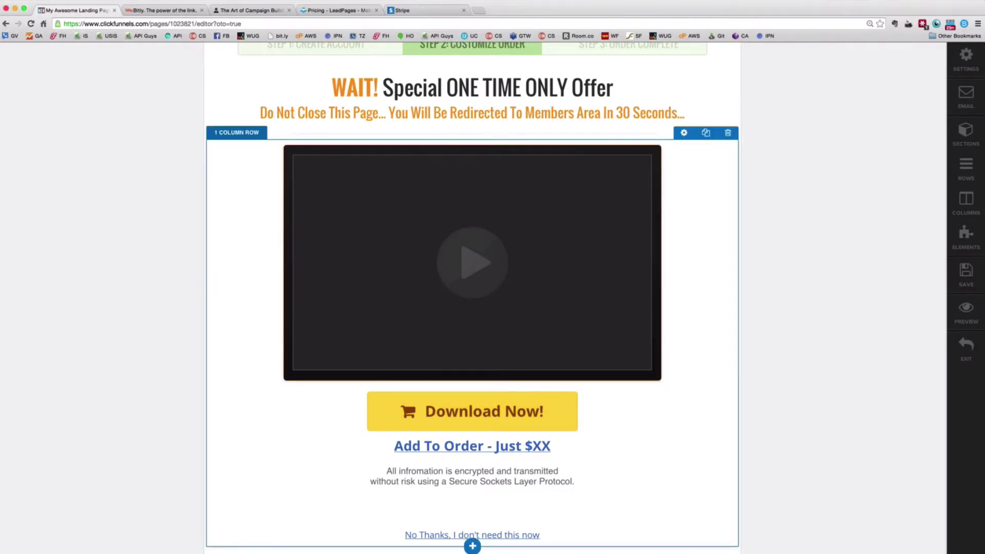
click(965, 349)
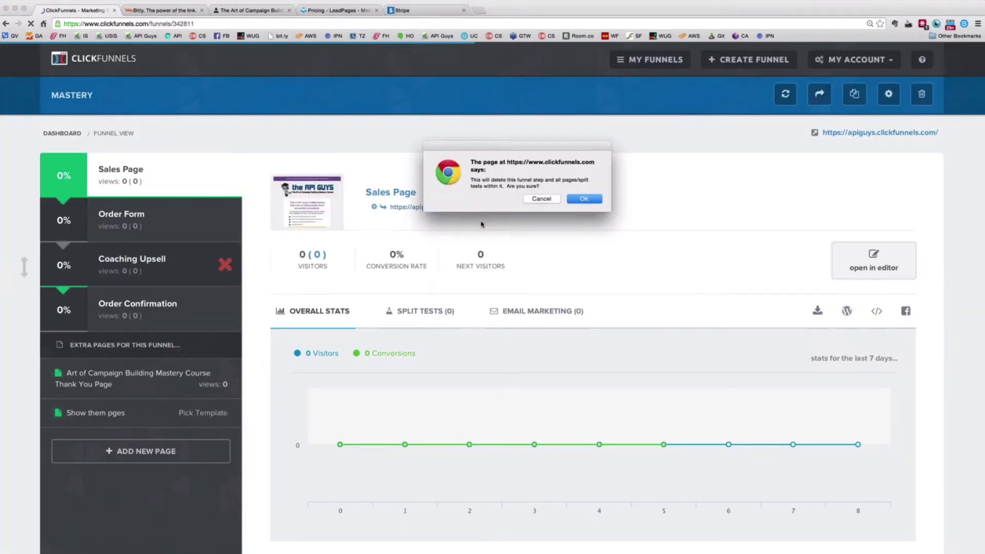
Confirm the alert, view Order Confirmation, then open the Sales Page's live link in a new tab
click(582, 198)
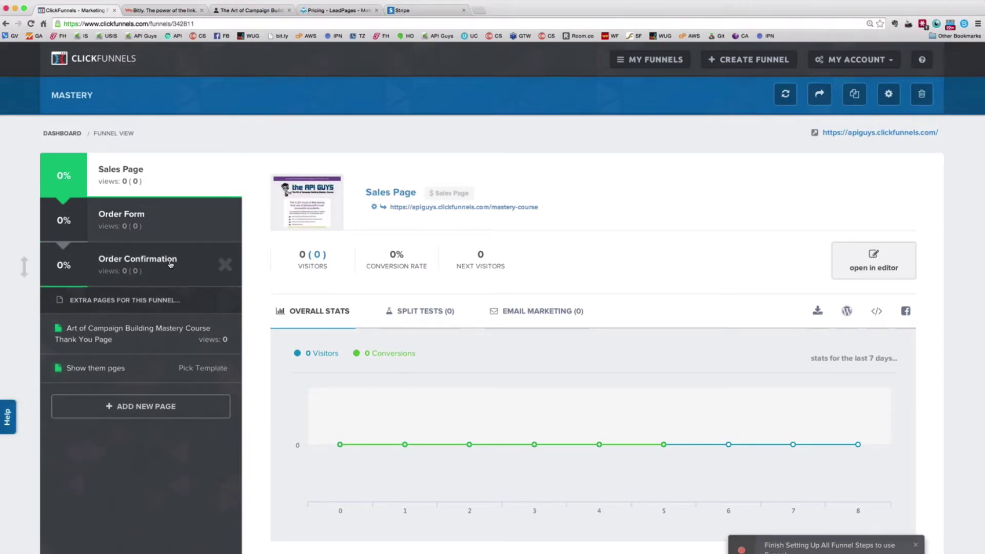
click(171, 264)
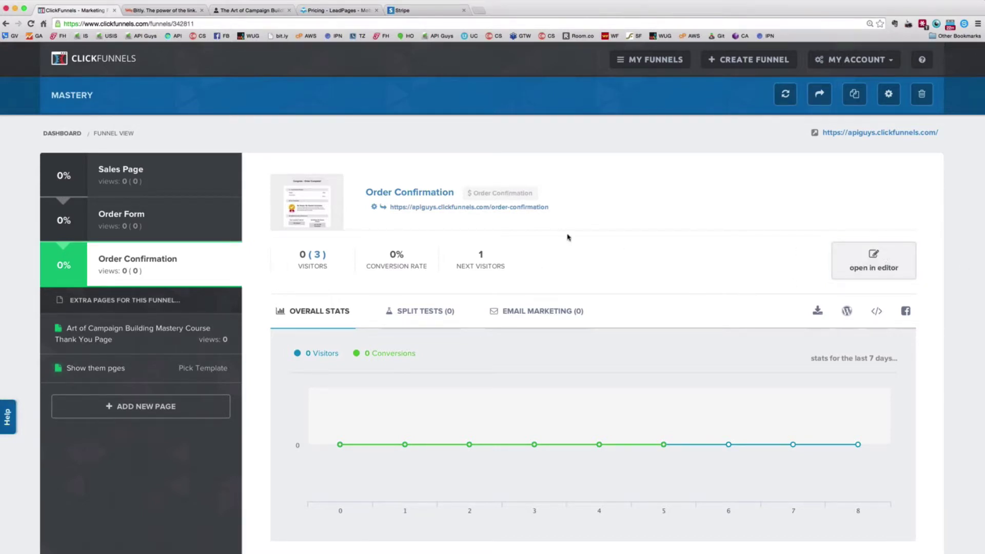
click(175, 182)
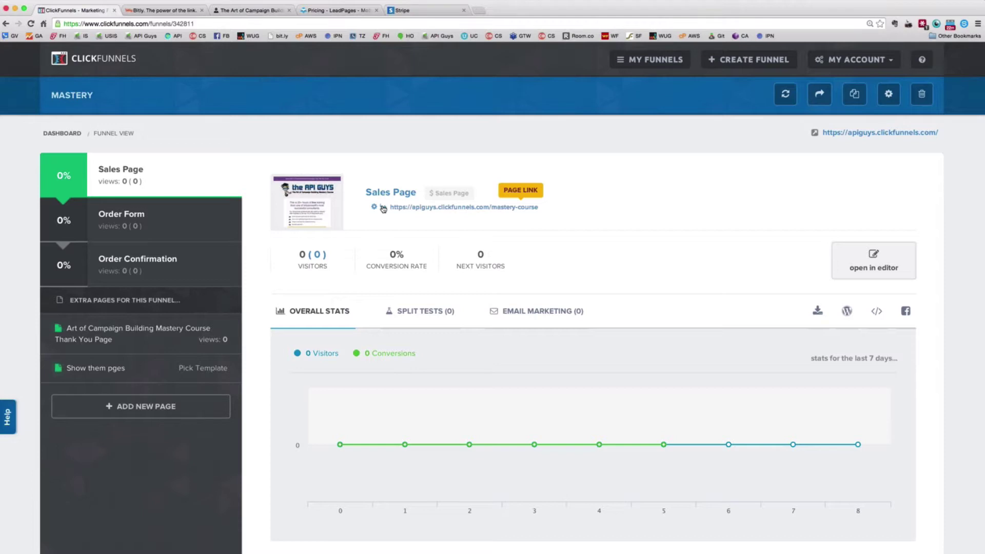
click(383, 209)
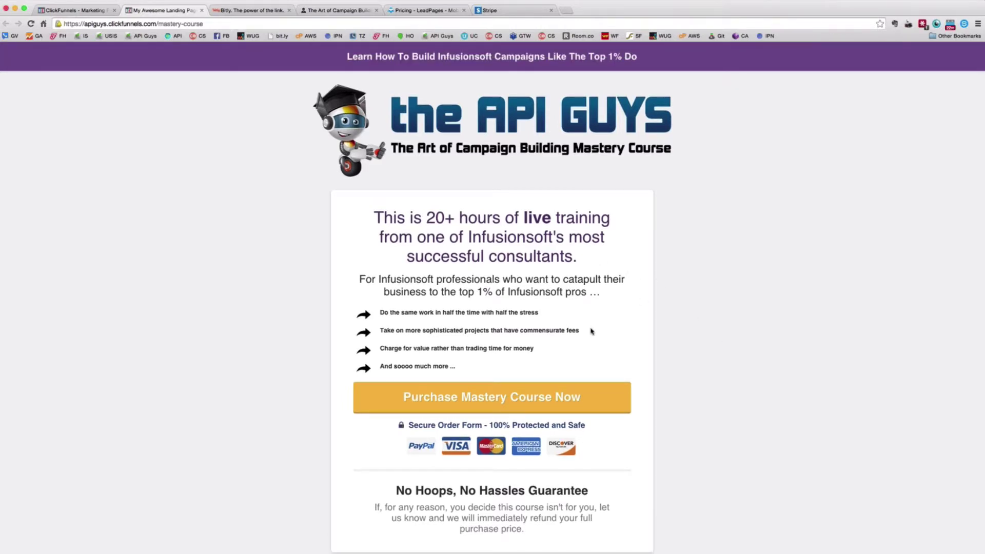
Scroll the live mastery-course sales page and select its web address
scroll(499, 379, down, 1)
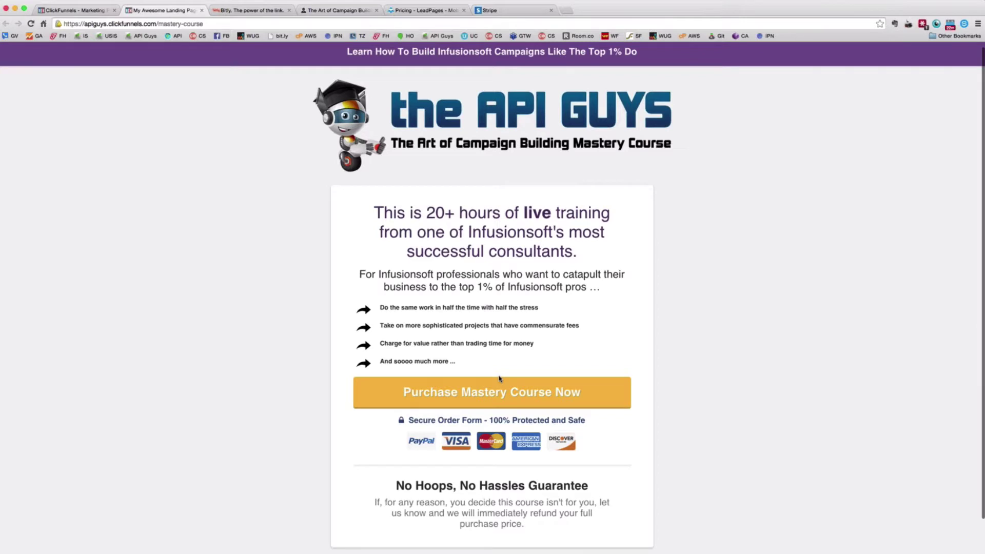
scroll(475, 418, up, 1)
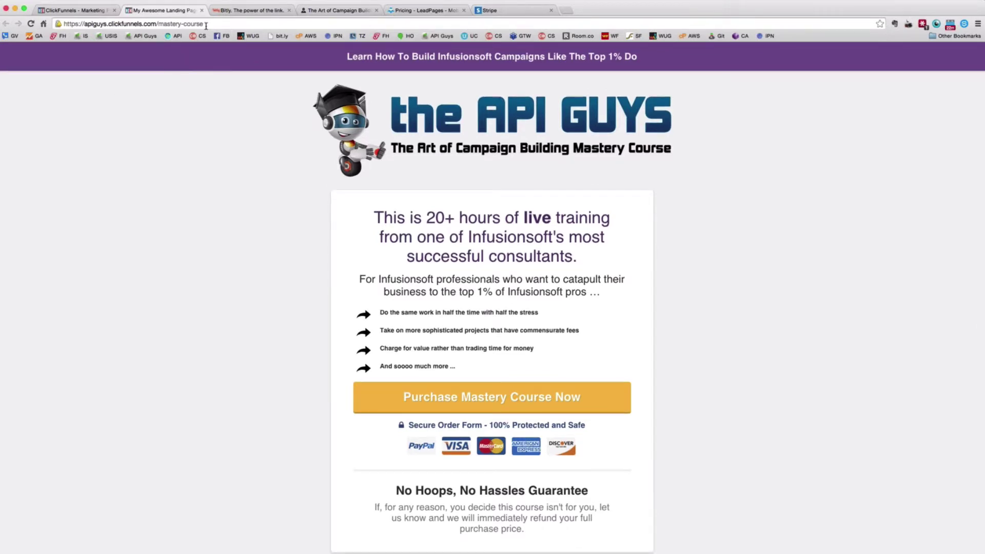
key(super+l)
click(187, 231)
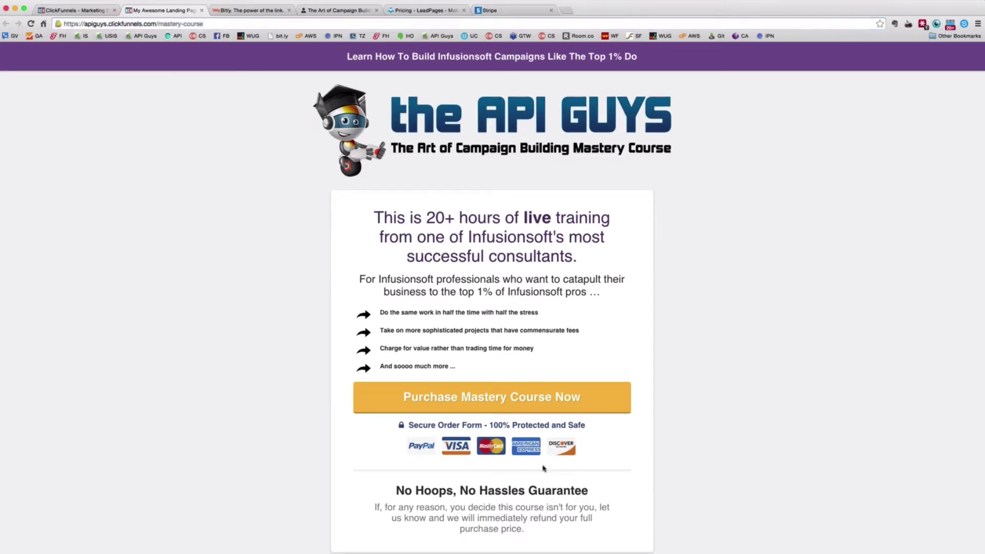
Go to the order form and enter a test email address and the pasted test card number
click(488, 397)
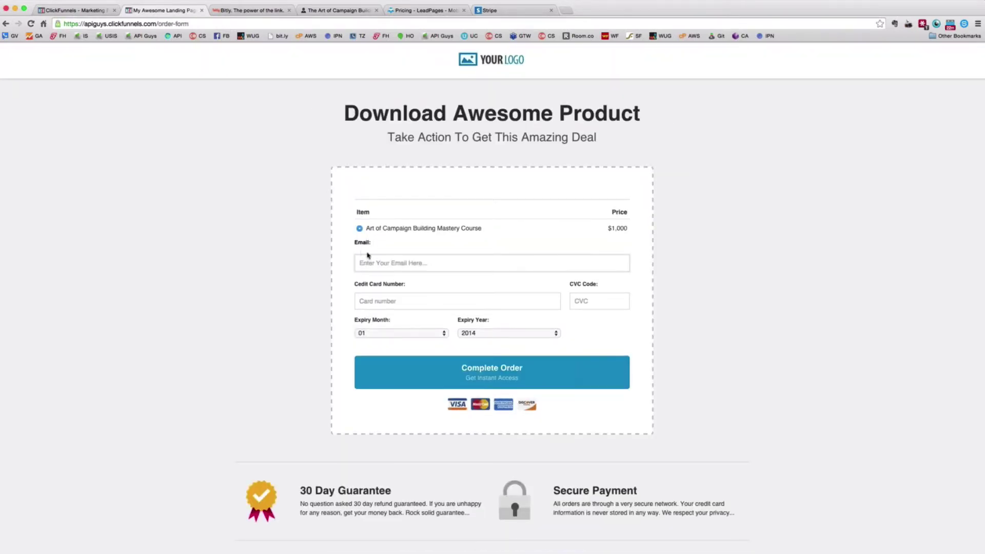
click(388, 262)
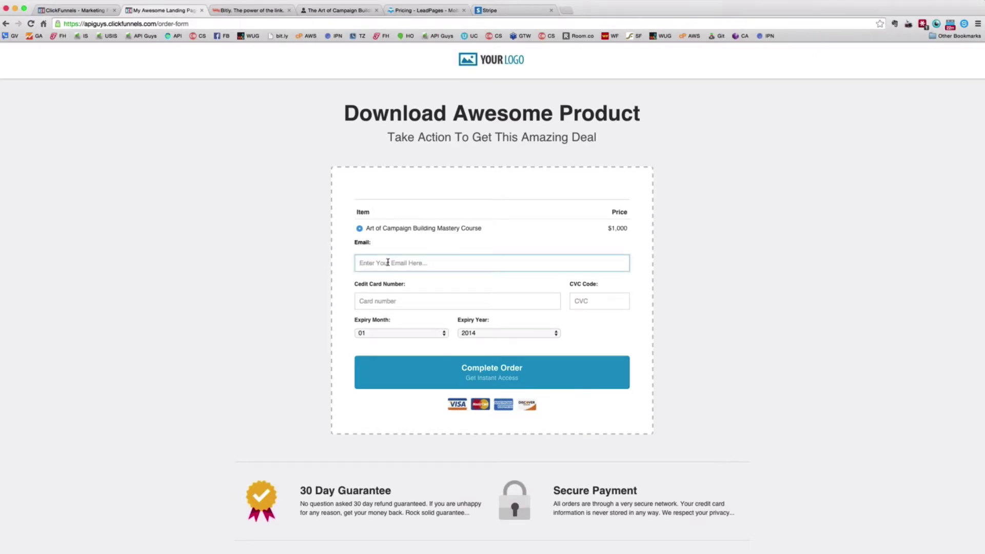
click(379, 299)
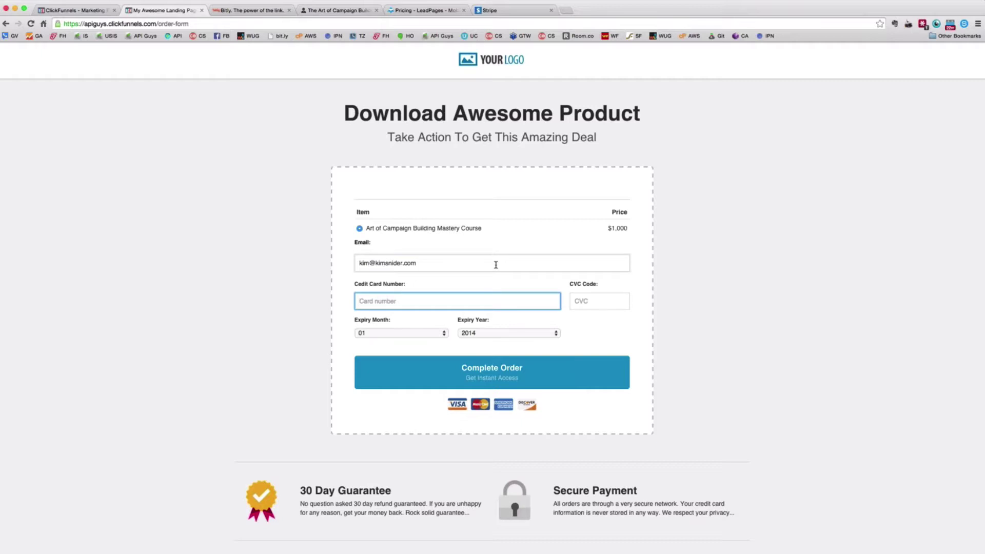
key(super+v)
click(592, 302)
text(123)
key(Tab)
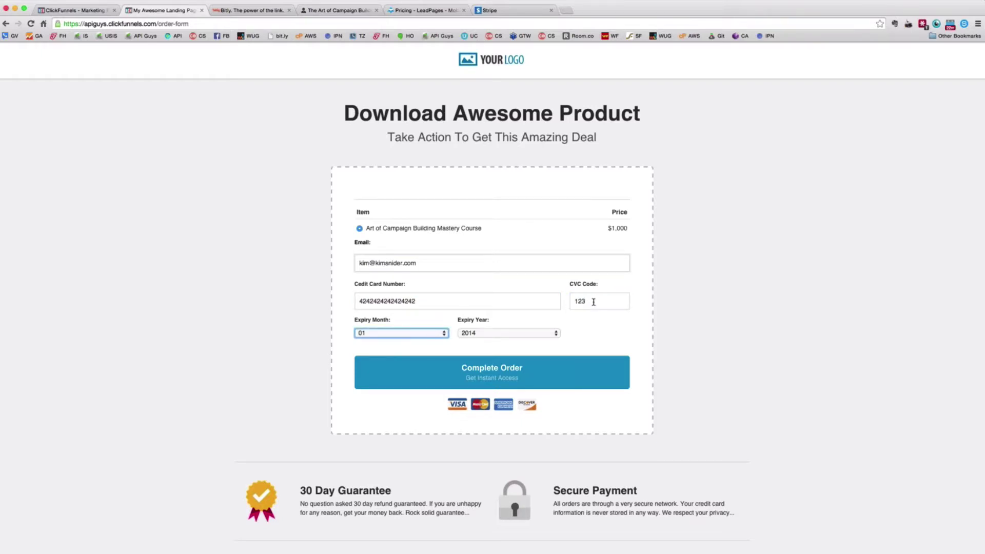
click(543, 335)
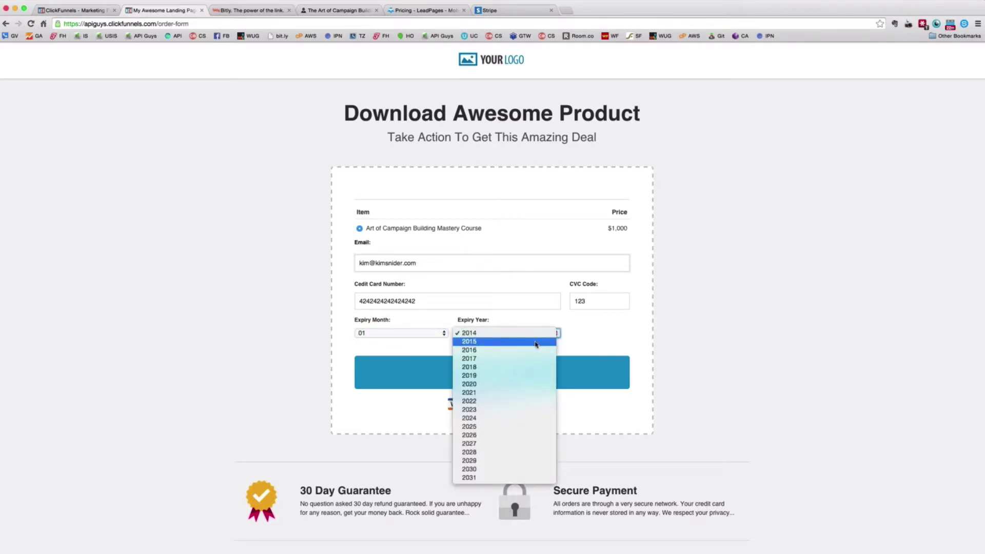
click(520, 343)
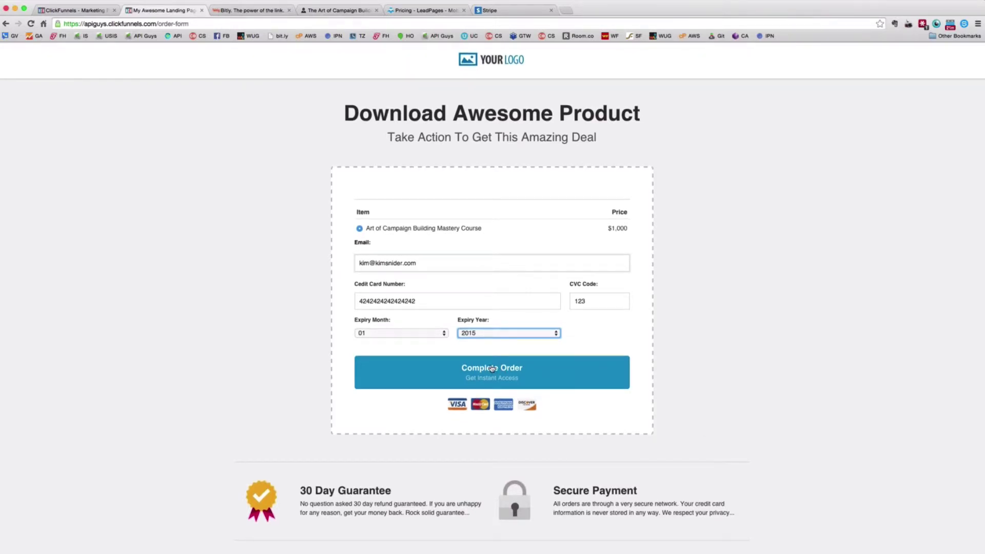
Complete the test order, review the $1,000 receipt, and return to the Mastery funnel tab
click(491, 368)
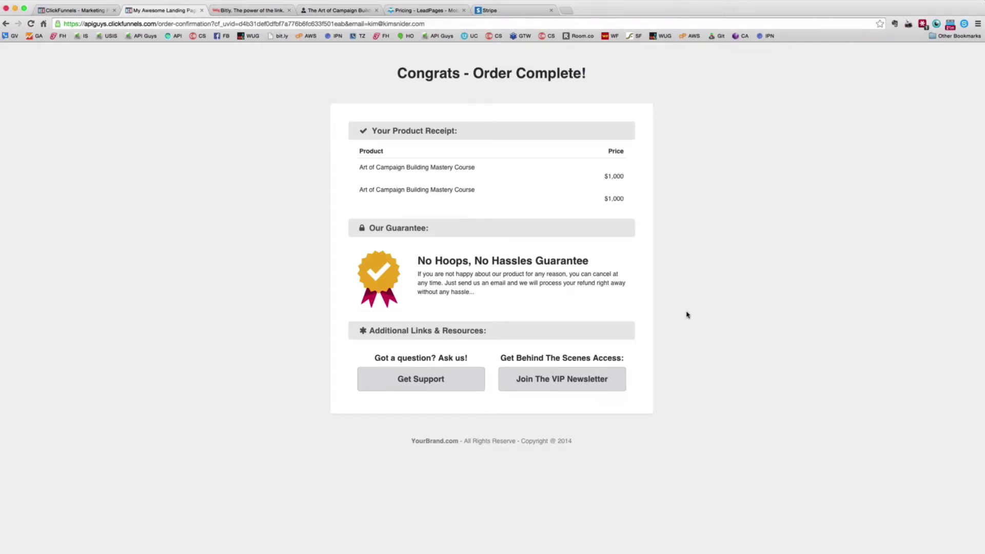
click(74, 10)
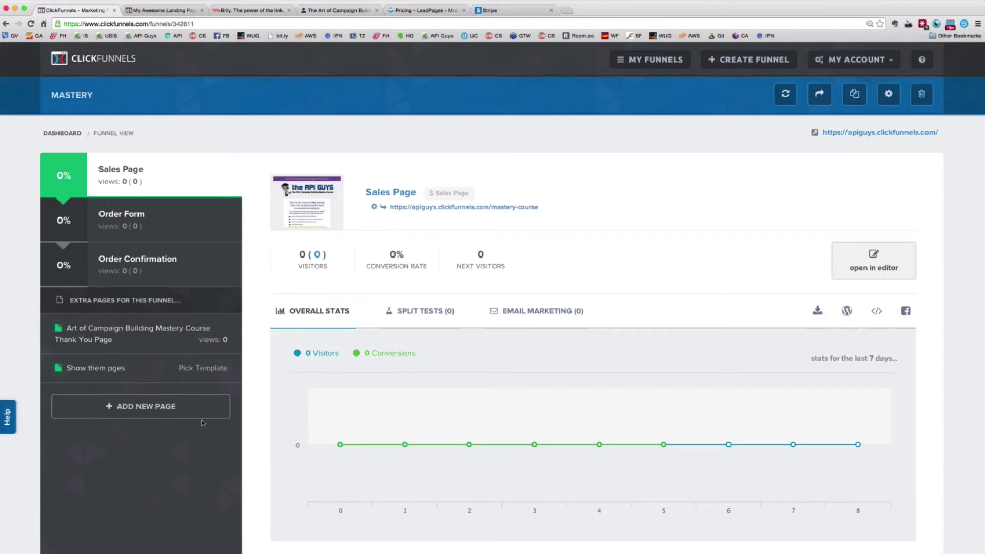
View the Sales Page's empty Split Tests tab, then open a new blank tab
click(421, 312)
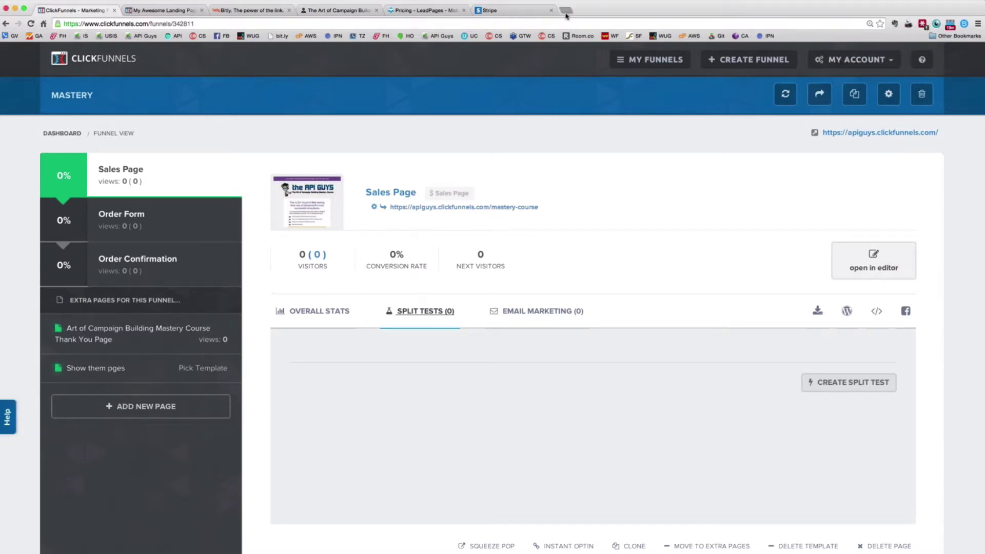
key(super+t)
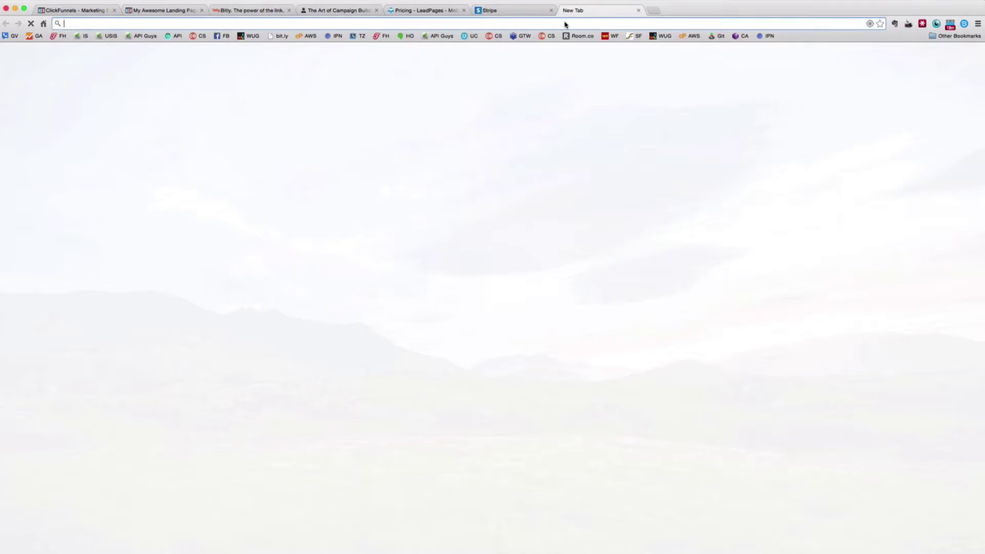
Clear stray characters and paste the bit.ly ClickFunnels link into the address bar
text(,30)
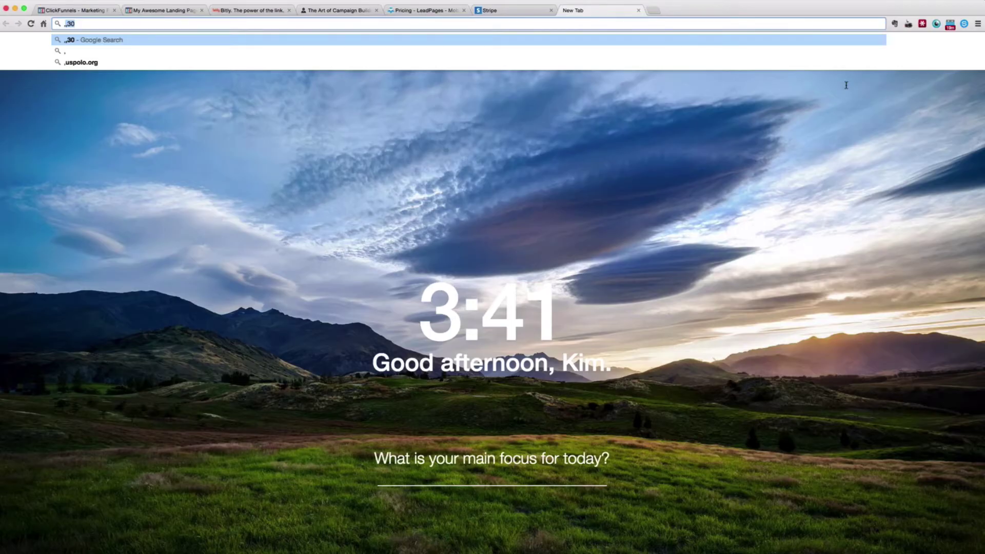
click(854, 2)
click(394, 26)
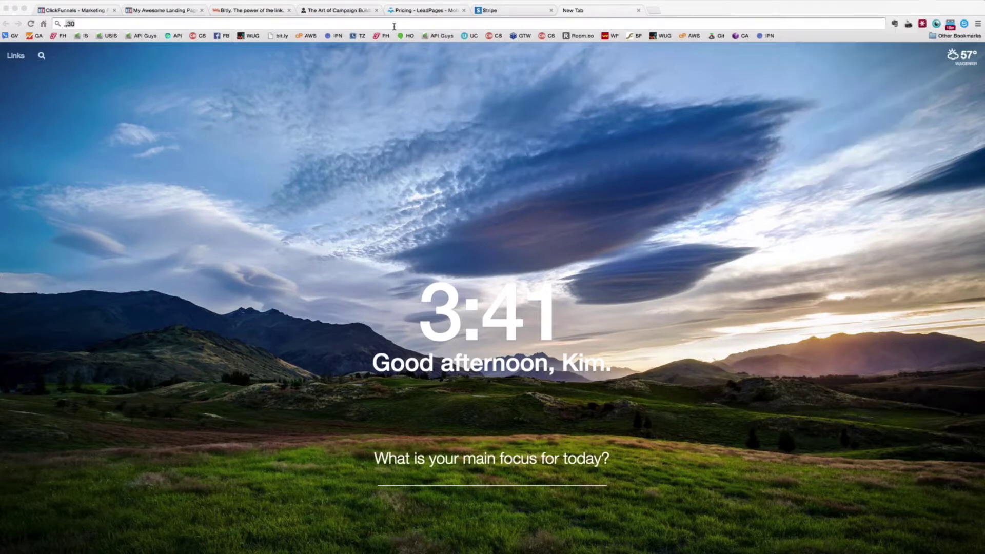
click(394, 27)
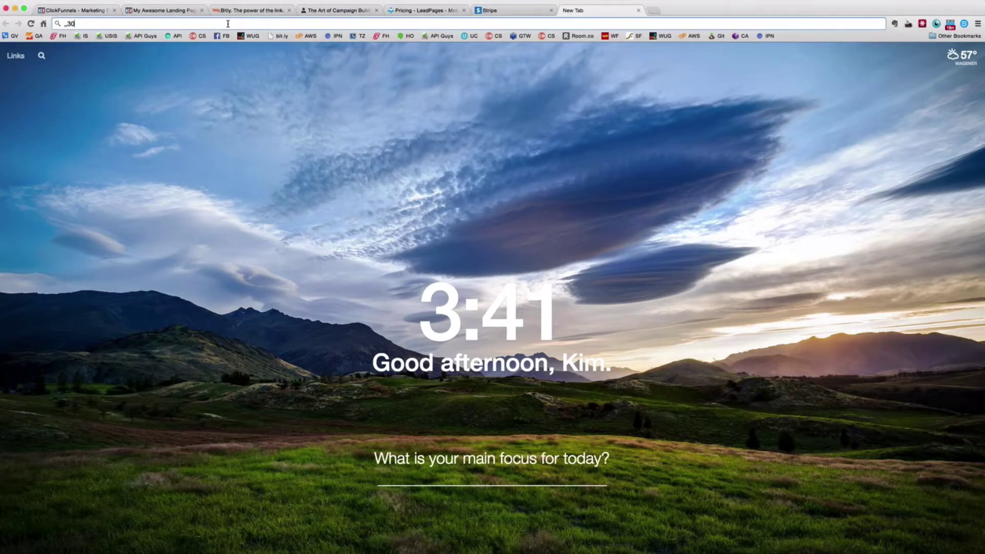
key(BackSpace)
key(BackSpace)
key(BackSpace)
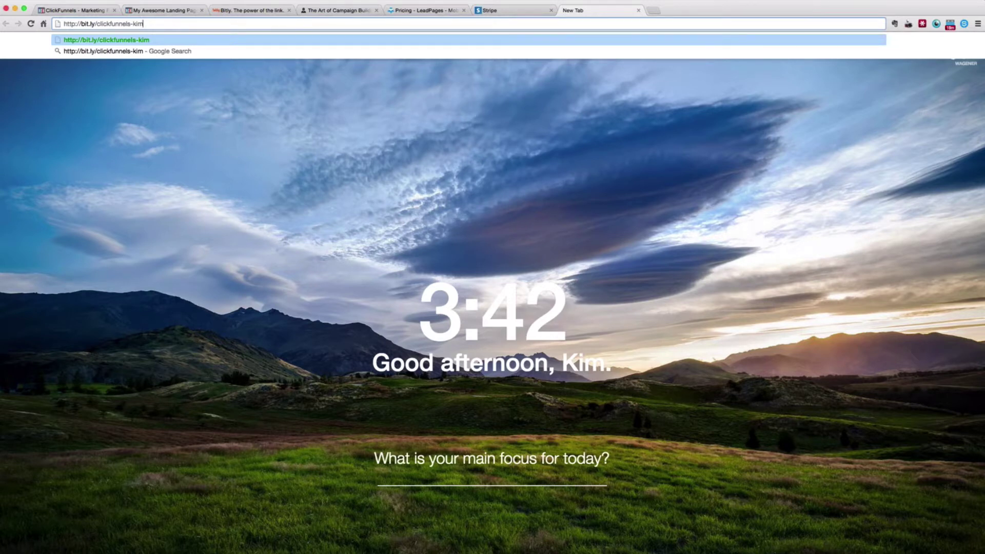
Switch through the Bitly tab to the order confirmation page tab
key(super+Tab)
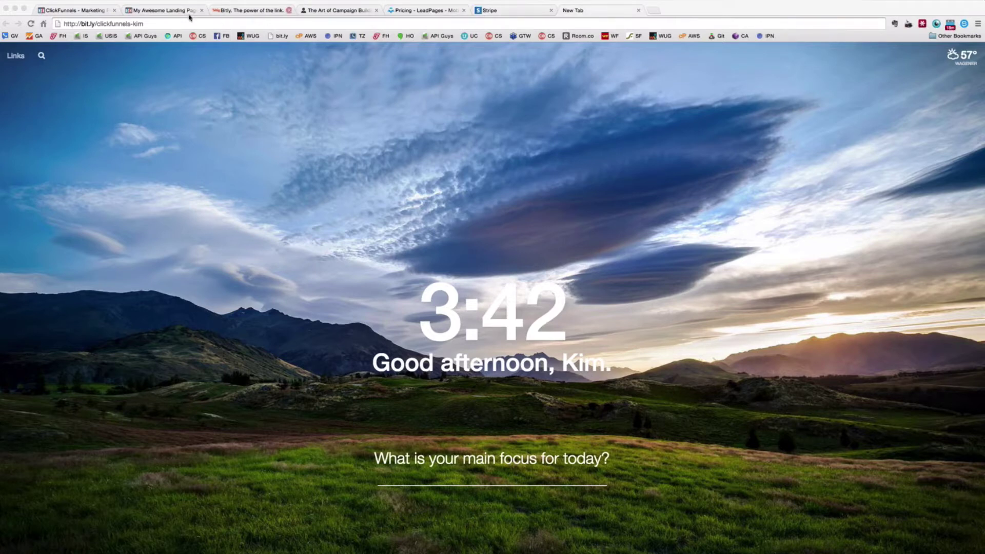
click(255, 11)
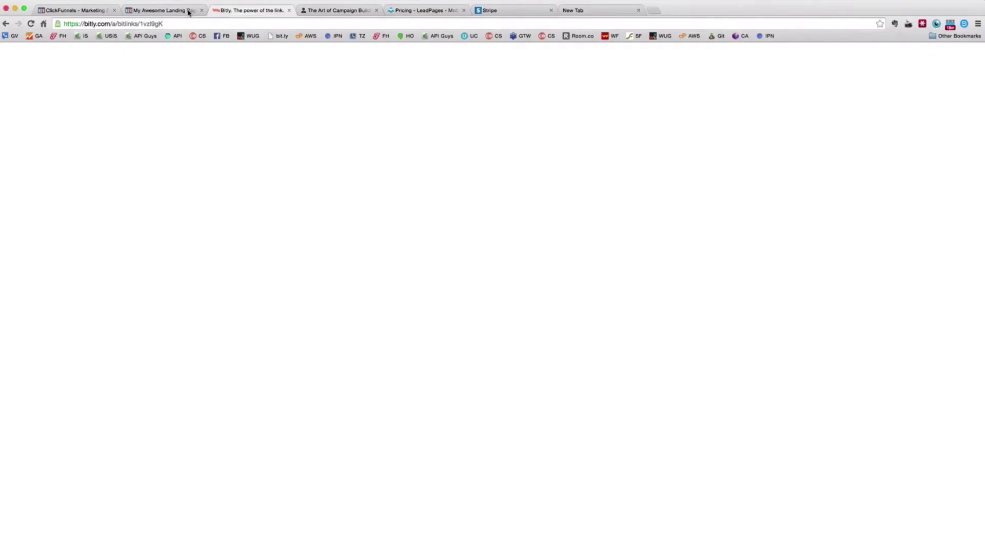
click(188, 12)
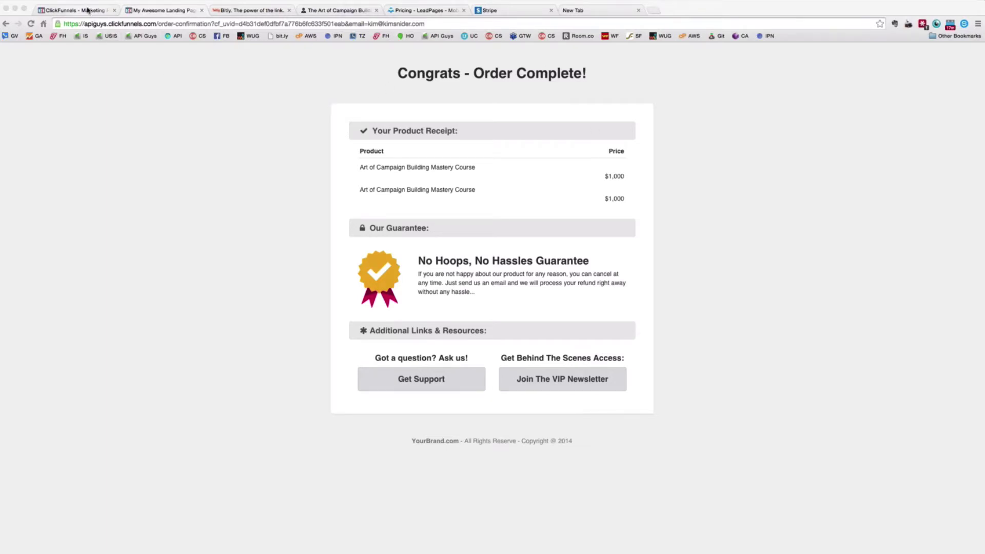
Return to the ClickFunnels funnel tab and open the Order Form step in the editor
click(216, 238)
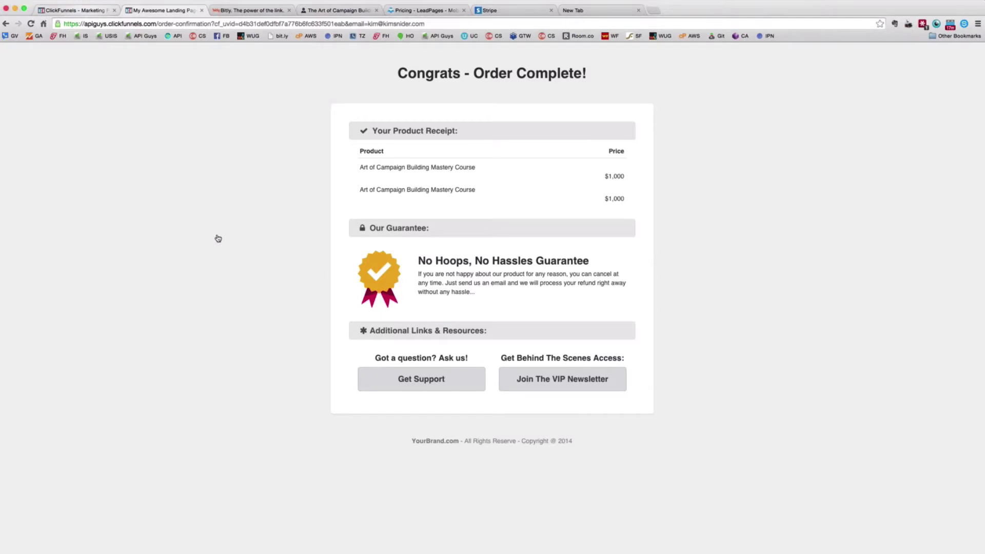
key(ctrl+shift+Tab)
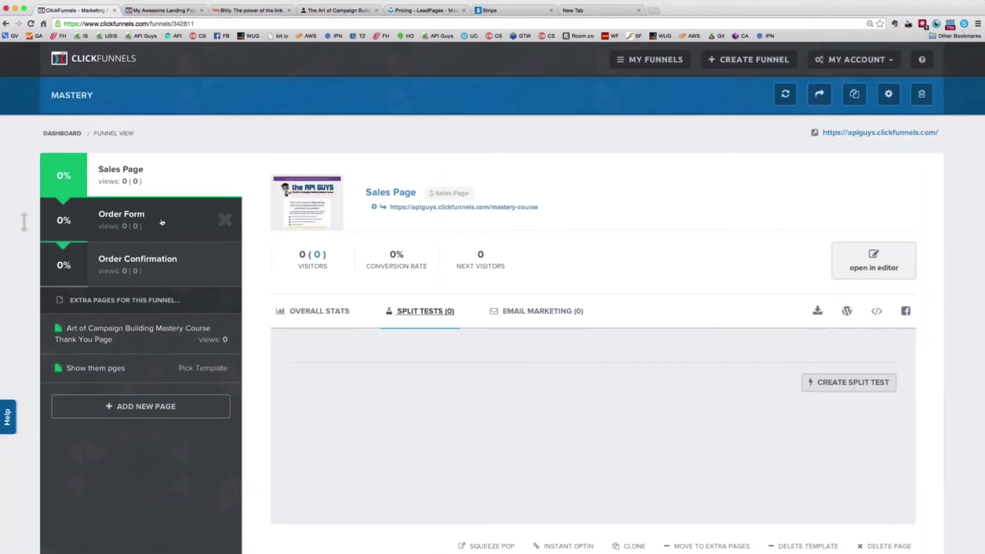
click(154, 220)
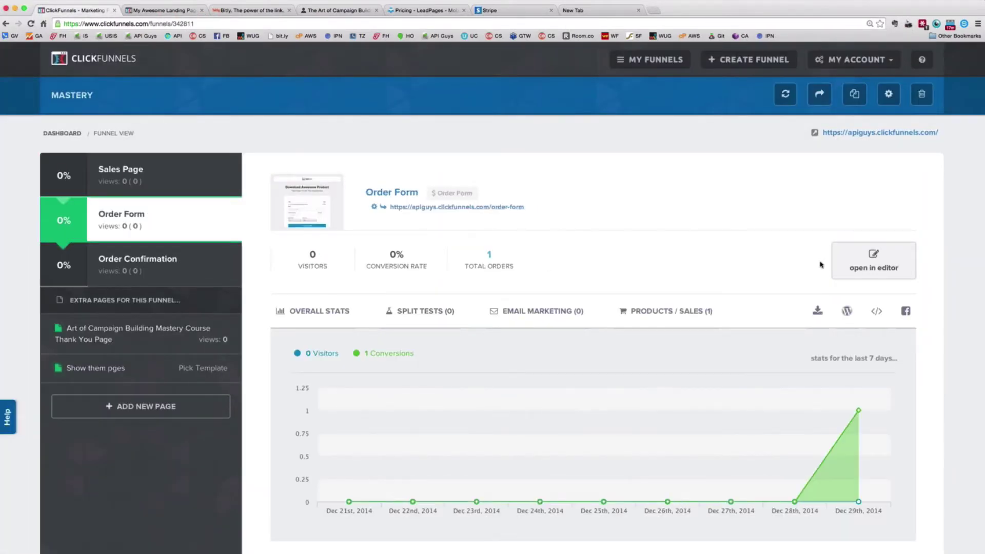
click(882, 269)
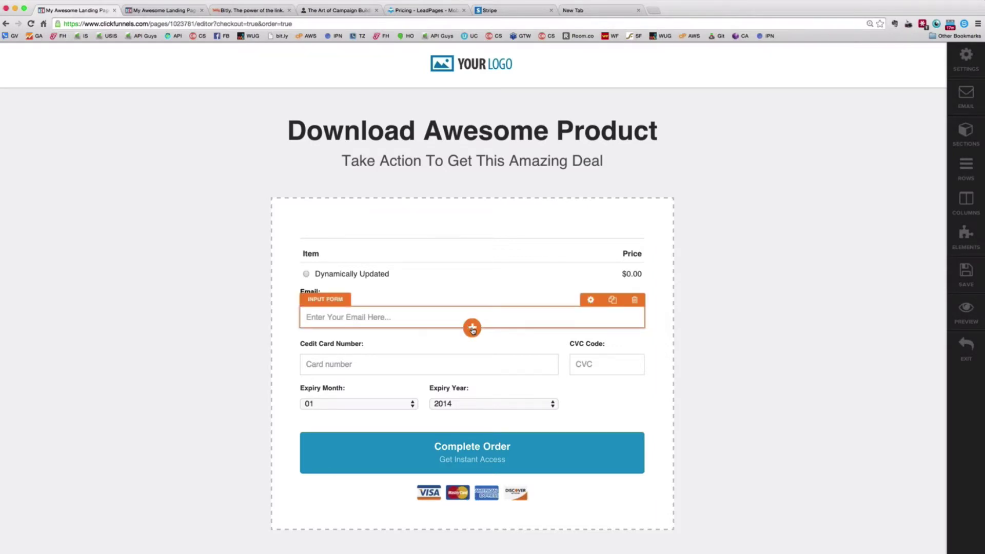
Add an input form field below the email field and open its settings
click(472, 328)
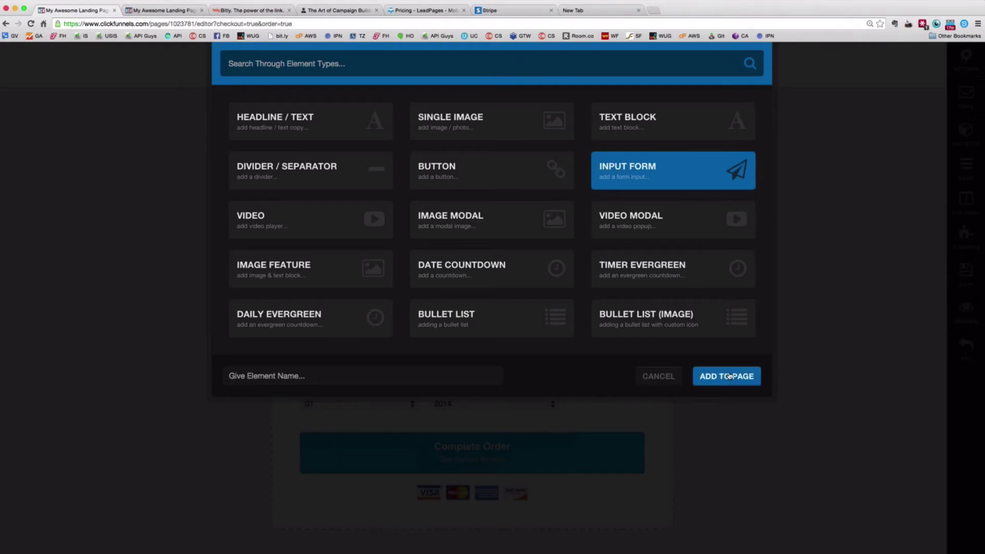
click(729, 376)
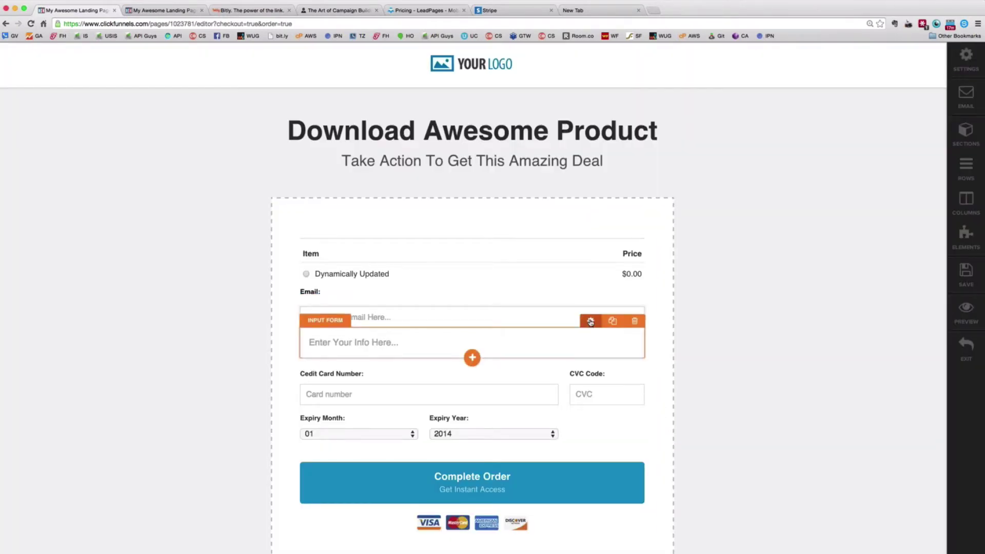
click(590, 321)
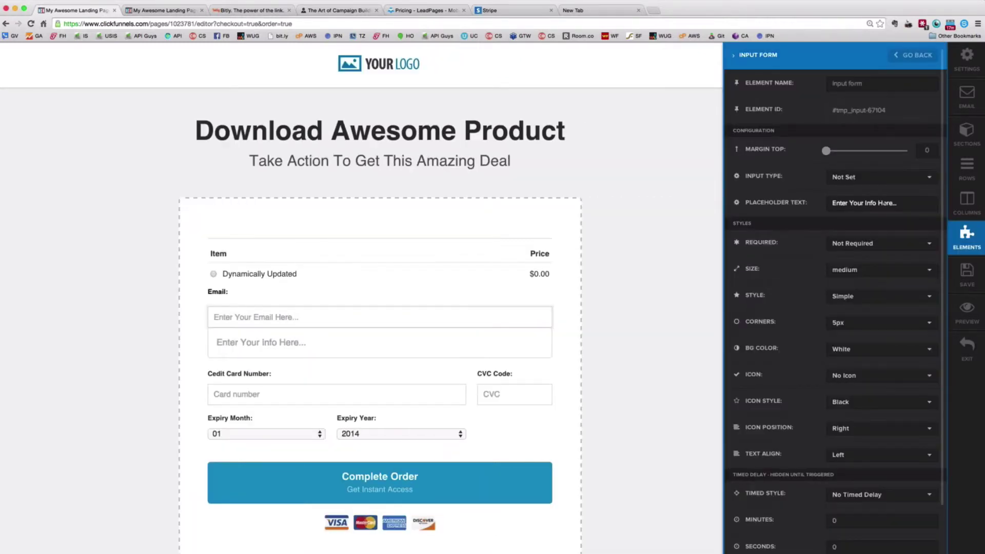
Replace the name input's placeholder with 'First and Last'
drag(903, 203, 801, 203)
text(F)
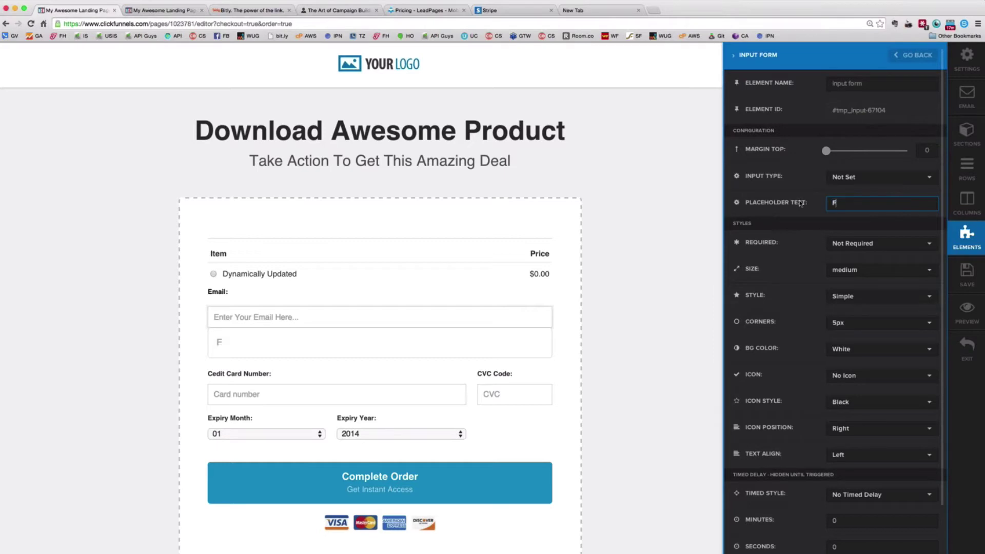
text(irst Name)
key(shift+Left)
key(shift+Left)
key(shift+Left)
key(shift+Left)
text(and Last)
Make the First and Last field required and set its size to small
click(873, 245)
click(867, 279)
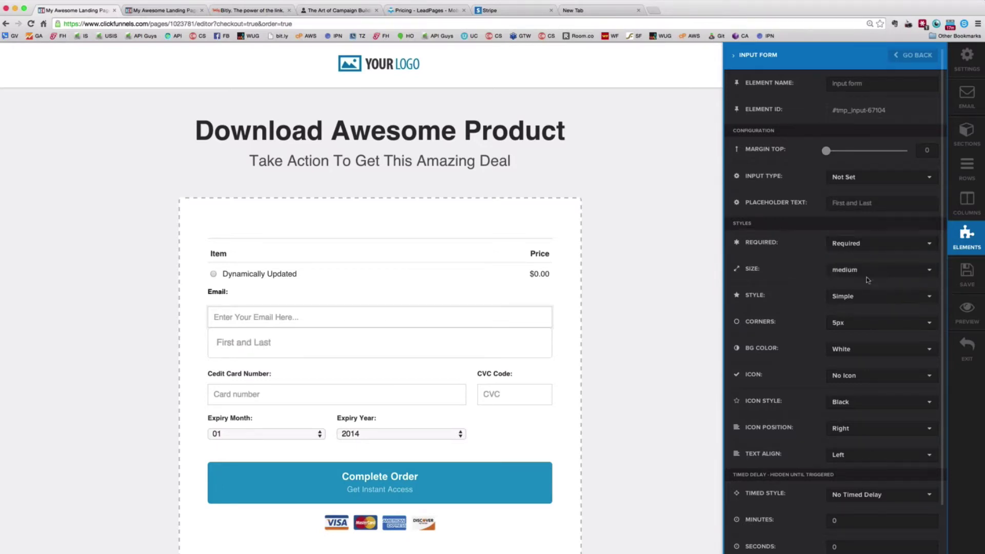
click(867, 270)
click(860, 286)
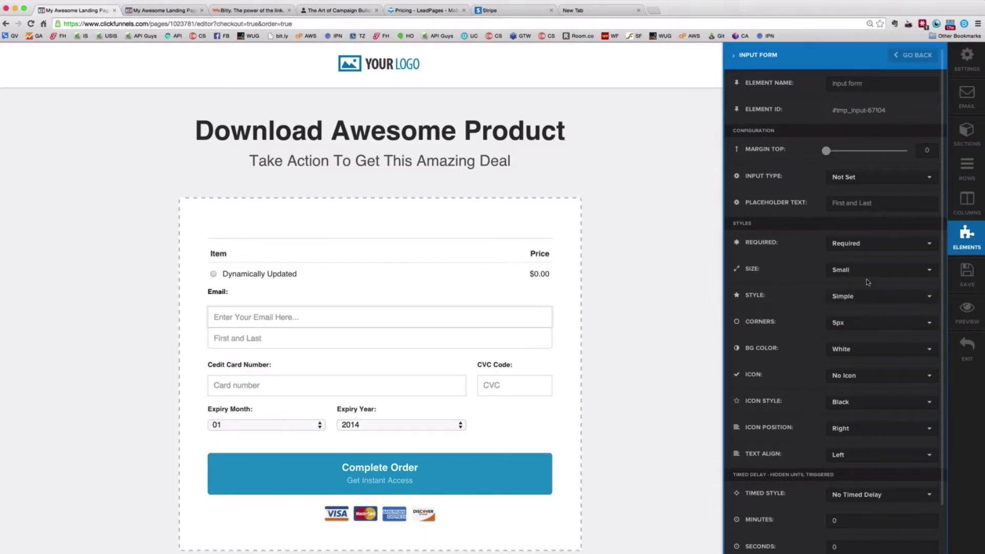
Add top margin above the First and Last field
scroll(872, 281, down, 3)
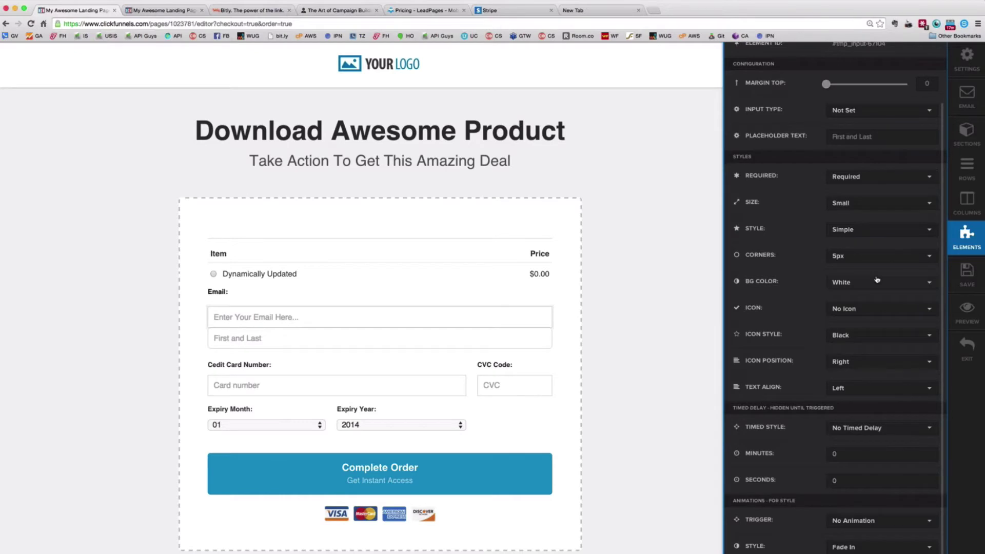
scroll(877, 280, down, 1)
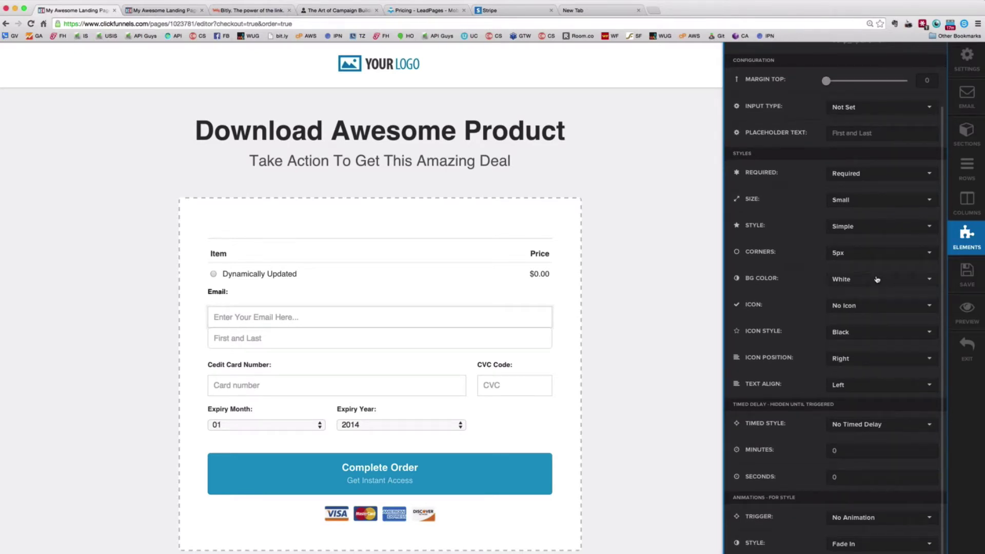
scroll(877, 279, up, 3)
click(826, 152)
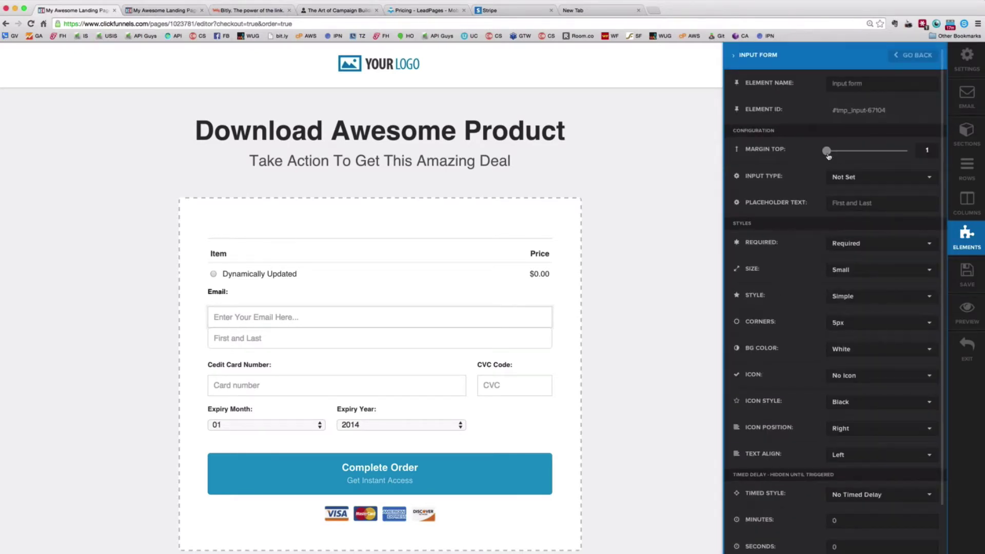
drag(826, 153, 832, 152)
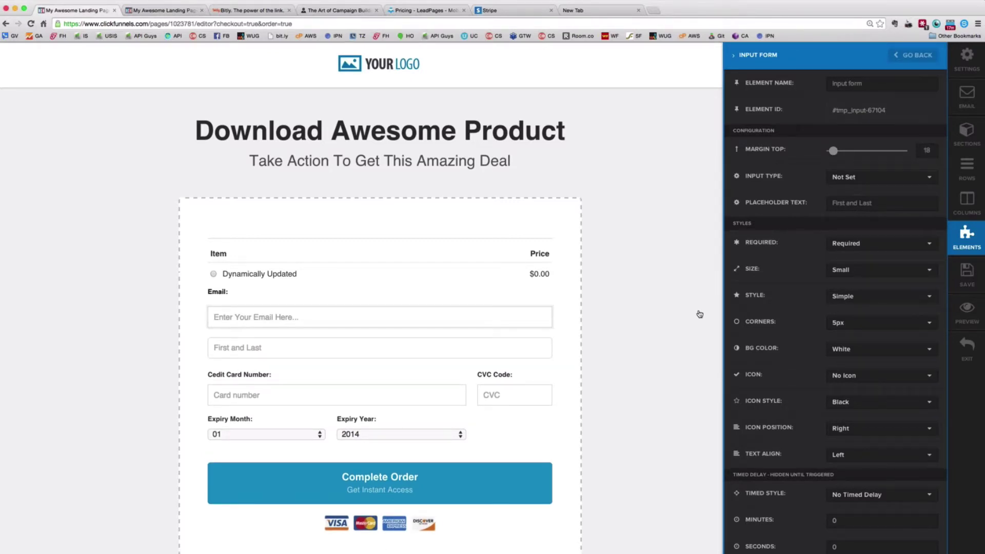
Close the name field's settings panel by clicking the canvas
scroll(894, 353, down, 1)
scroll(894, 353, down, 5)
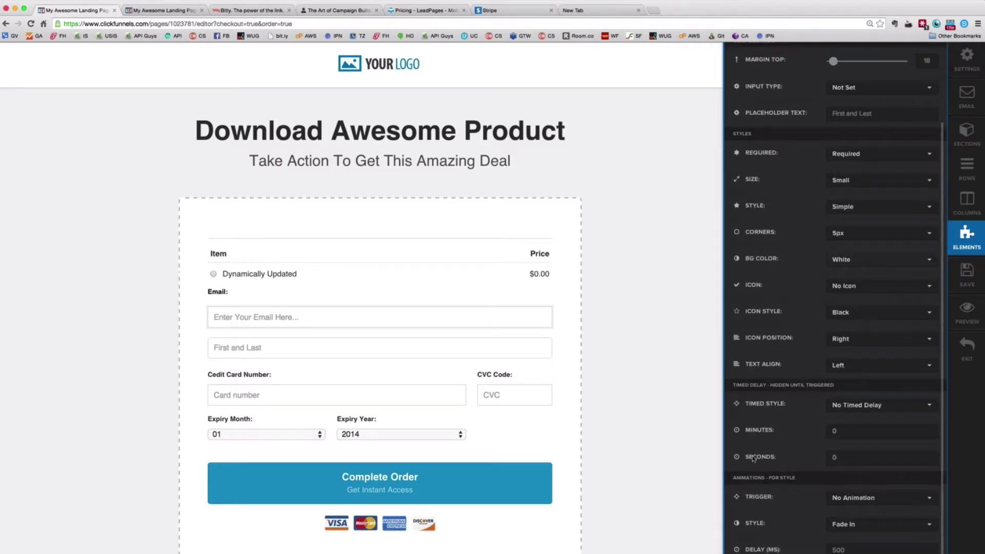
scroll(632, 401, down, 3)
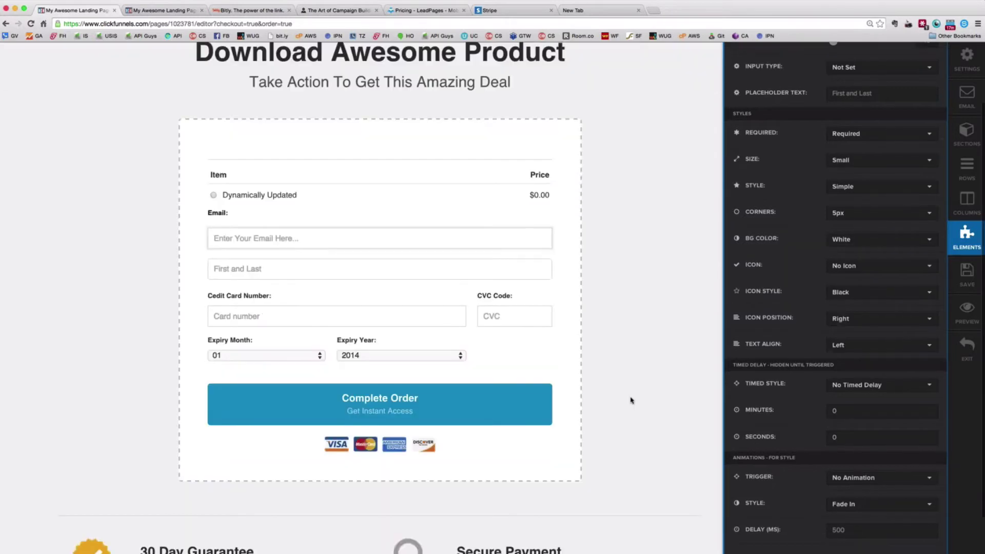
click(632, 400)
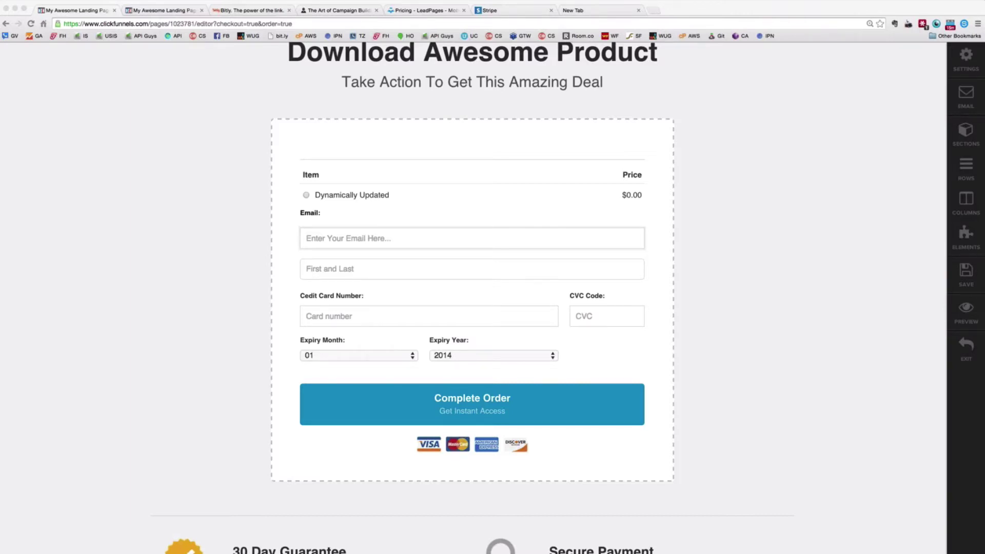
scroll(171, 352, down, 1)
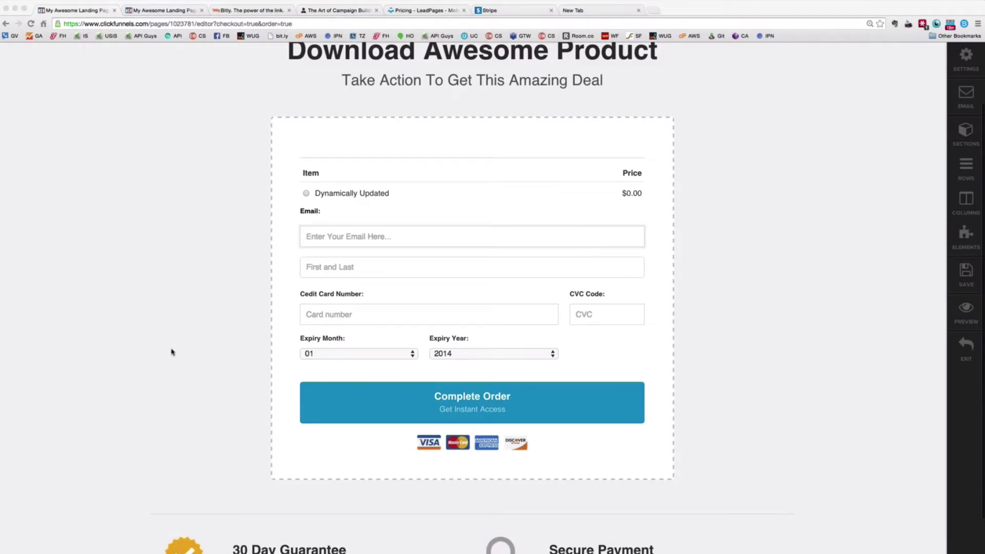
scroll(172, 352, up, 3)
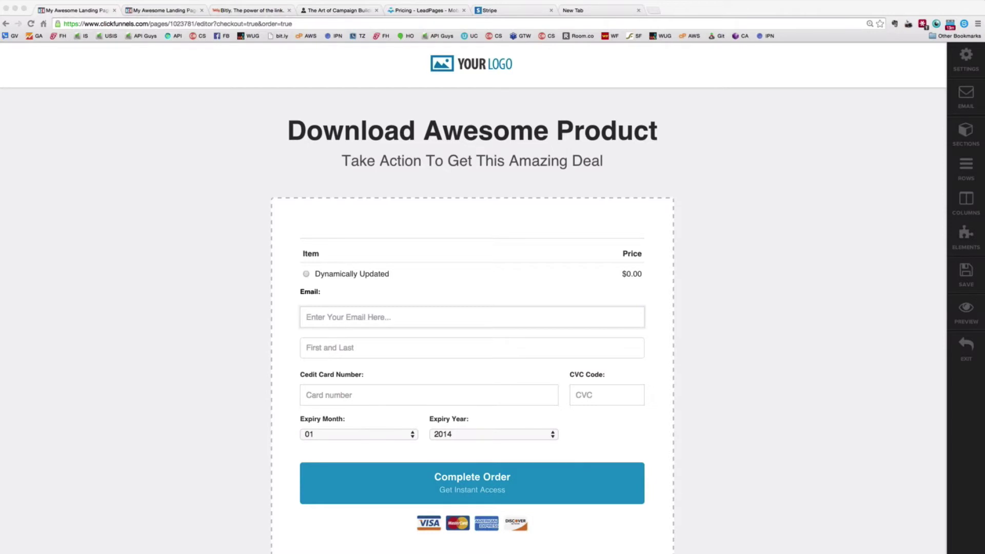
Exit the order page editor, bringing up the Confirm Navigation prompt
key(XF86AudioRaiseVolume)
scroll(166, 249, up, 1)
click(967, 346)
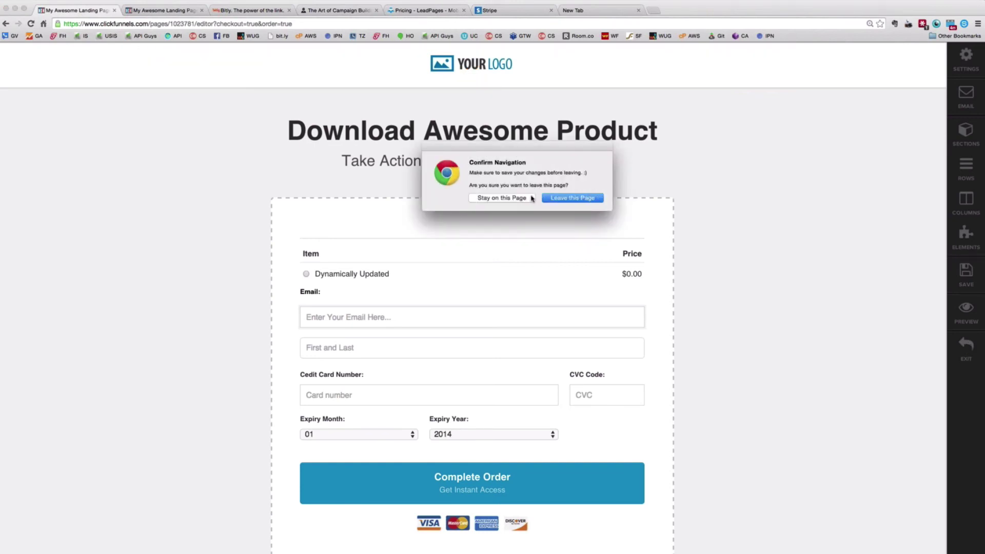
Choose 'Leave this Page' to discard changes and return to the Mastery funnel overview
click(572, 197)
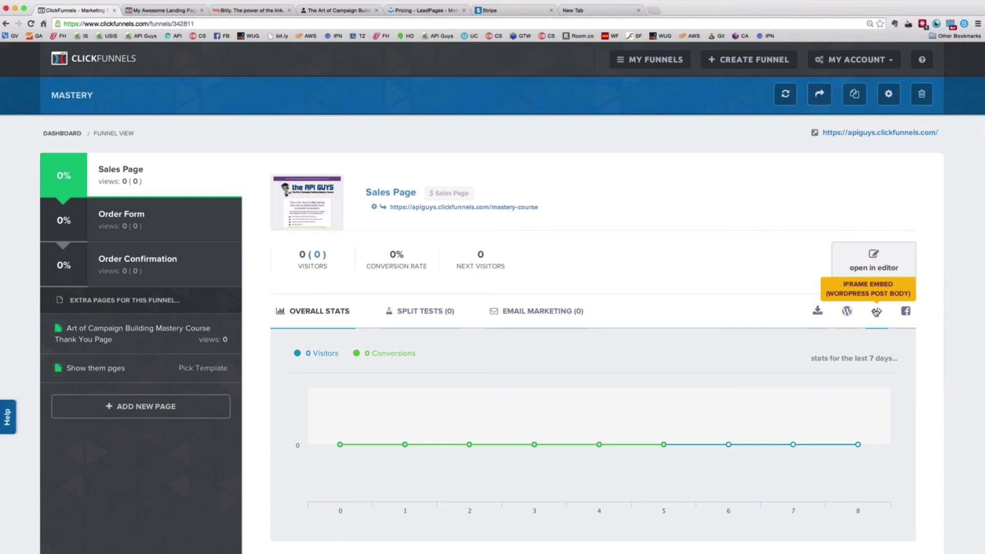
click(876, 311)
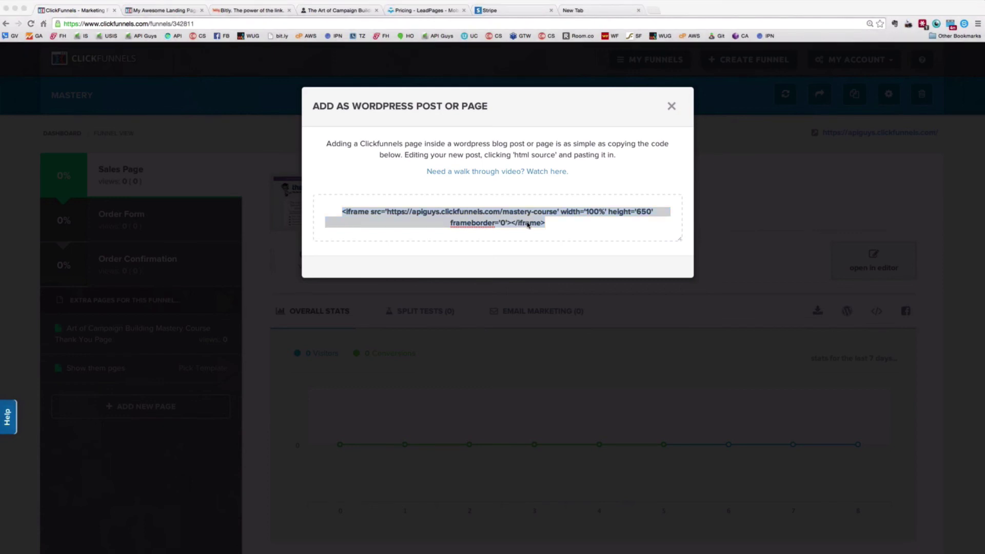
click(671, 106)
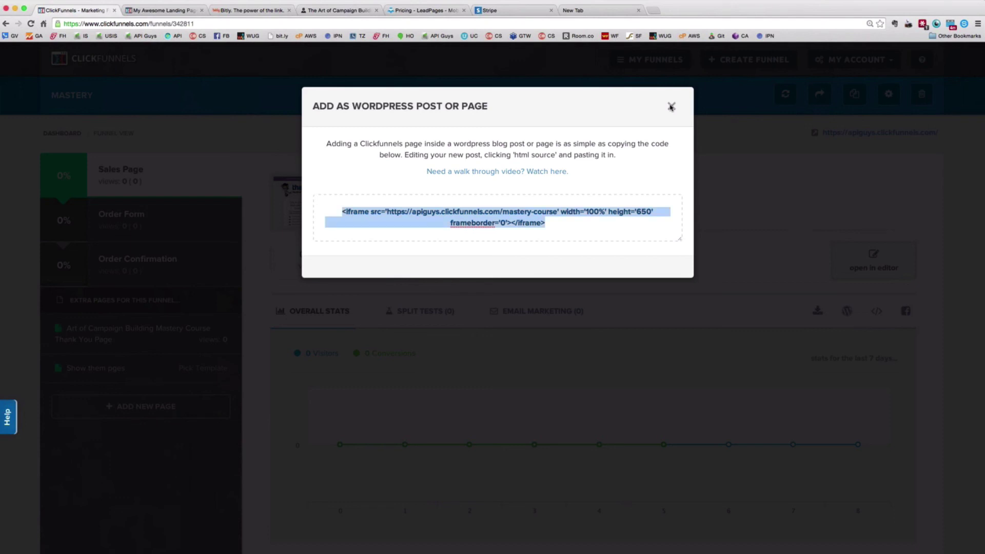
click(671, 107)
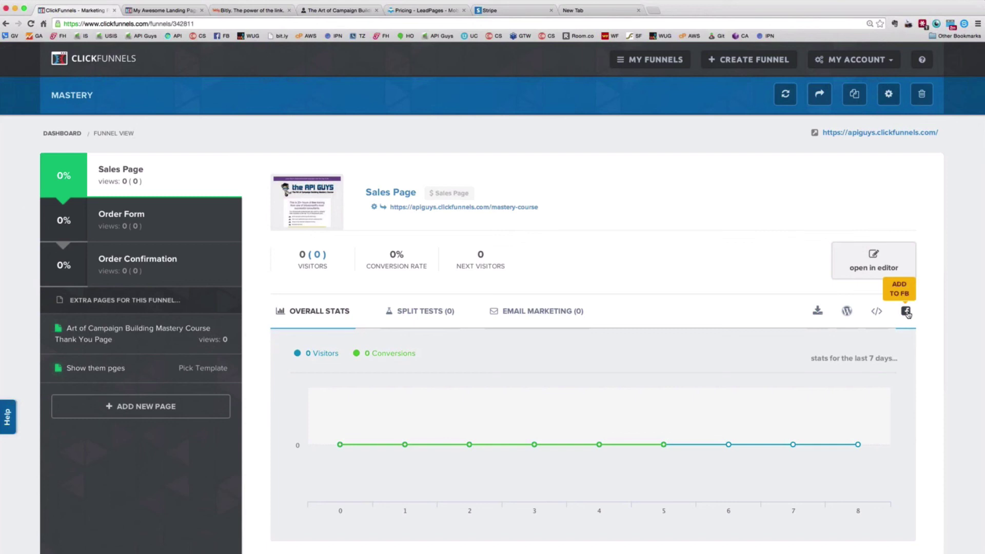
Use the Sales Page's 'Add to FB' option to open Facebook's Add Page Tab prompt, then go back
click(906, 313)
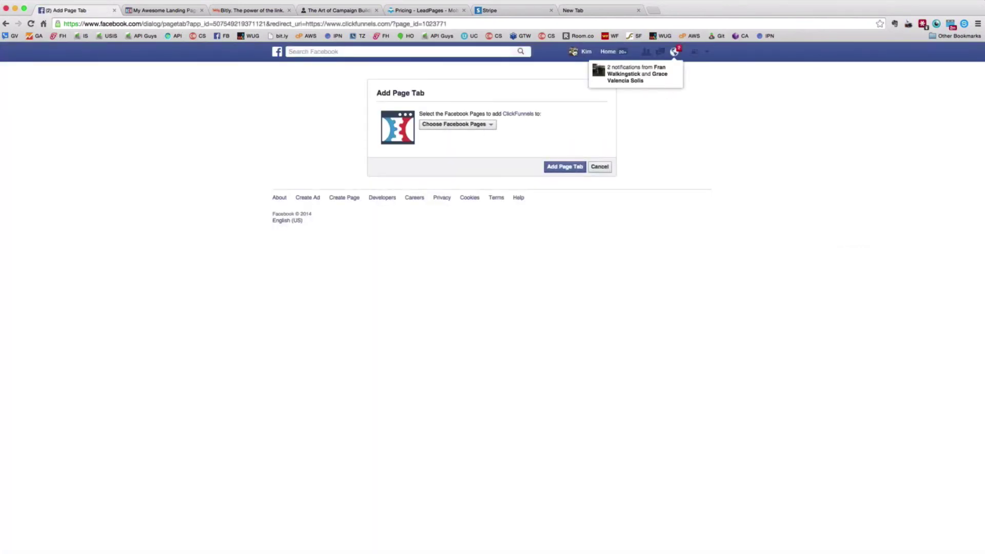
click(5, 25)
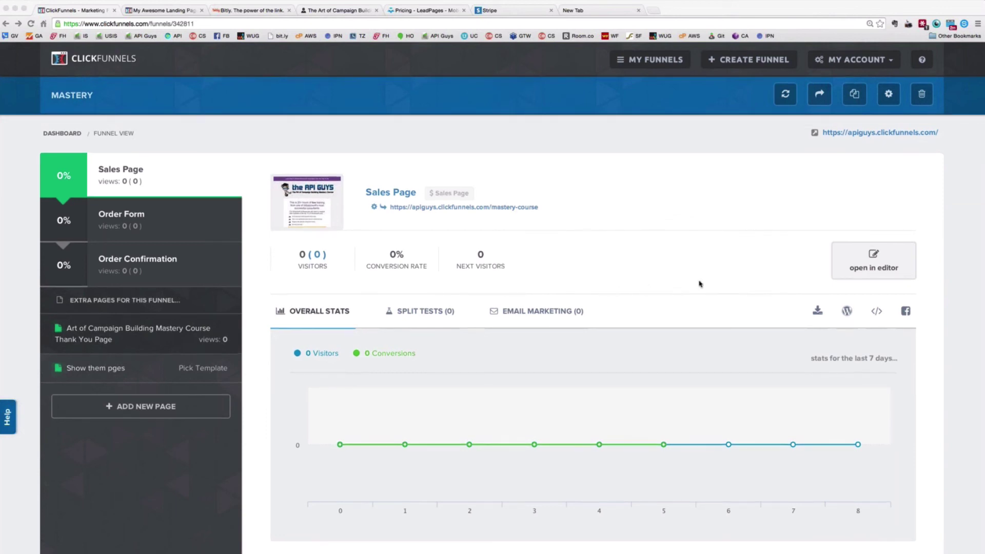
Scroll down the Mastery funnel's Sales Page overview
scroll(966, 358, down, 1)
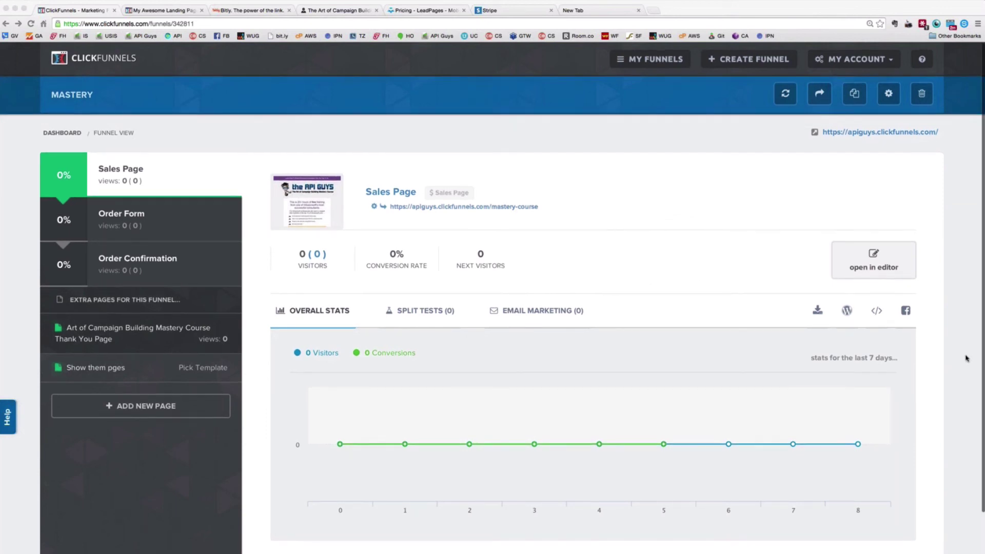